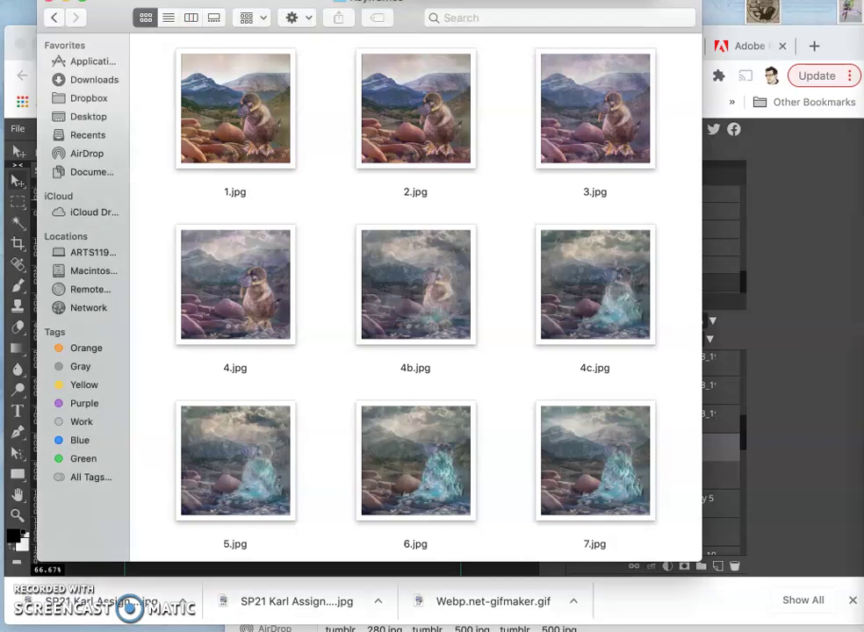
- Review the exported keyframes starting from 1.jpg in the Keyframes folder
{"action": "left_click_drag", "start_coordinate": [110, 6], "coordinate": [58, 6]}
{"action": "left_click", "coordinate": [187, 156]}
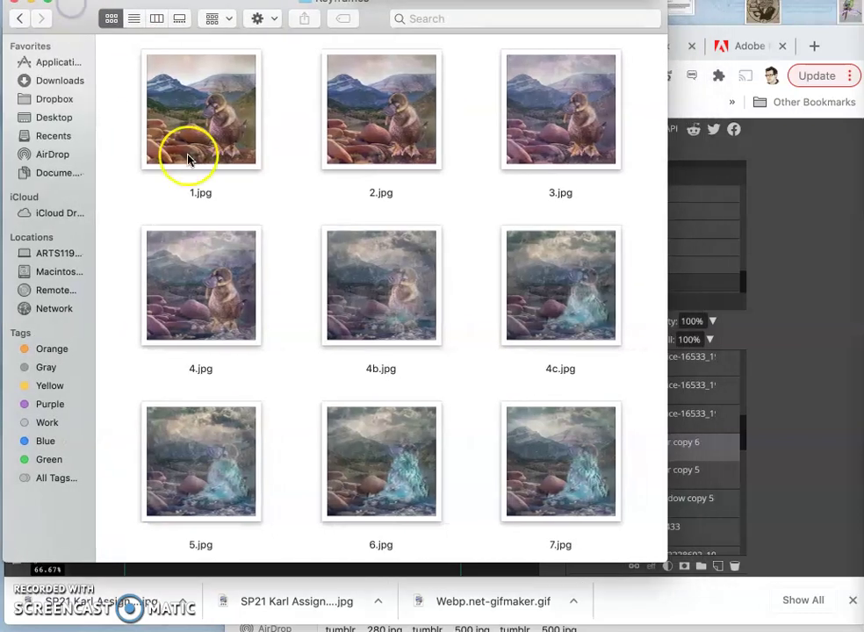
{"action": "scroll", "coordinate": [188, 159], "scroll_direction": "down", "scroll_amount": 3}
{"action": "scroll", "coordinate": [187, 158], "scroll_direction": "up", "scroll_amount": 3}
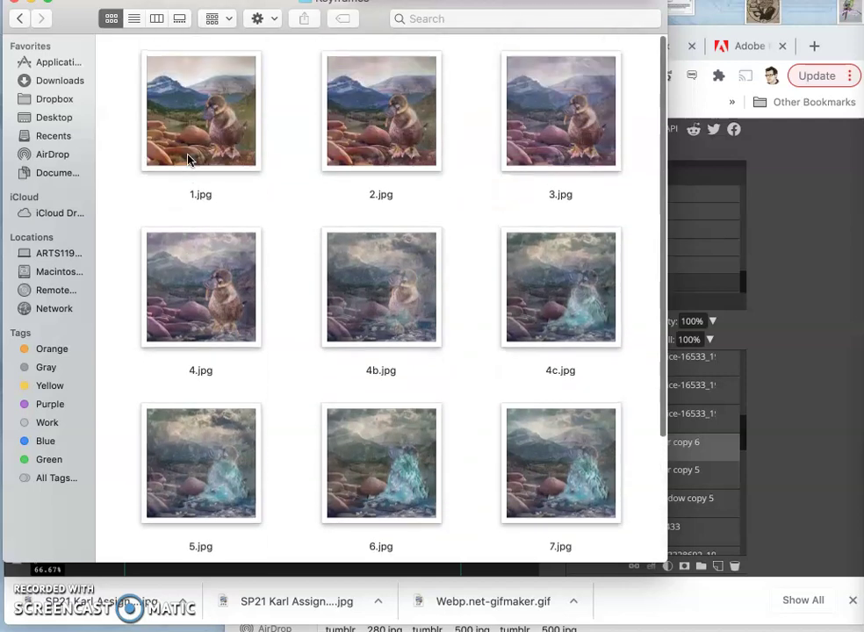
{"action": "scroll", "coordinate": [187, 160], "scroll_direction": "down", "scroll_amount": 3}
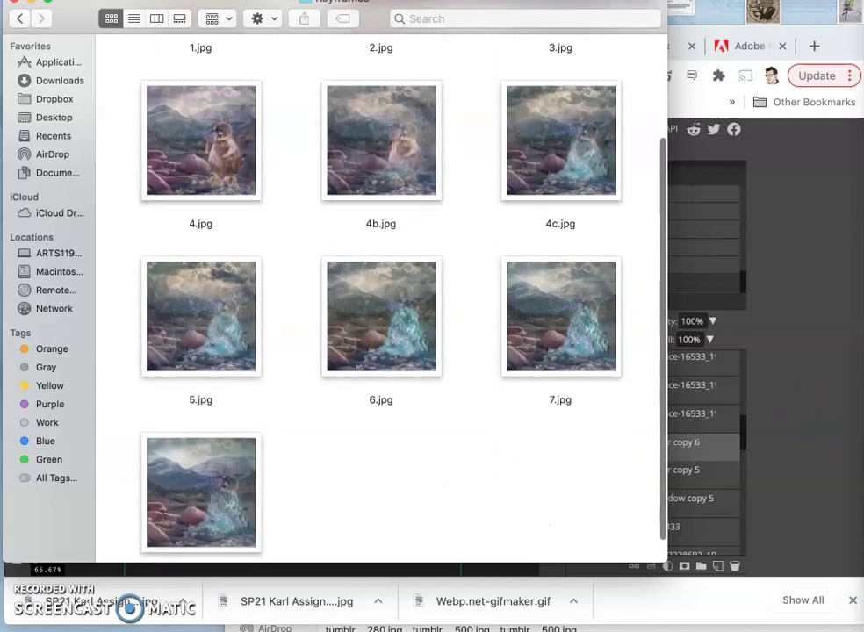
- Compare the storyboard sketch with keyframes 1.jpg–7b.jpg, then bring the platypus composite forward
{"action": "key", "text": "super+Tab"}
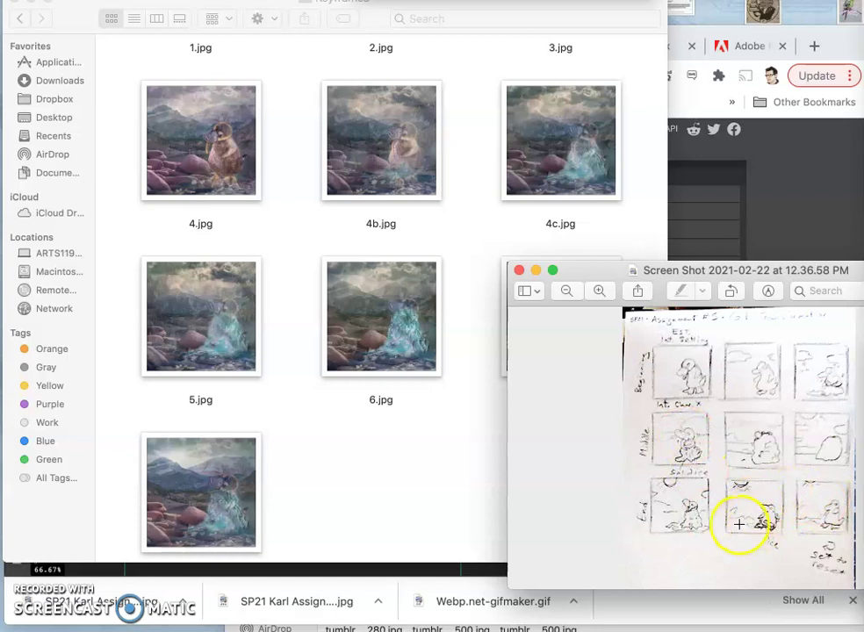
{"action": "left_click", "coordinate": [369, 470]}
{"action": "scroll", "coordinate": [389, 371], "scroll_direction": "up", "scroll_amount": 3}
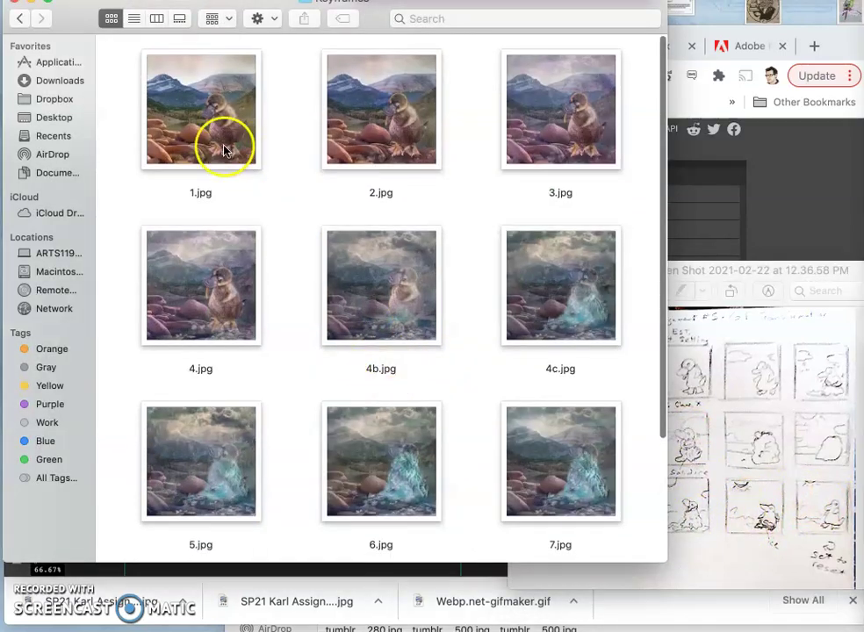
{"action": "scroll", "coordinate": [375, 334], "scroll_direction": "down", "scroll_amount": 3}
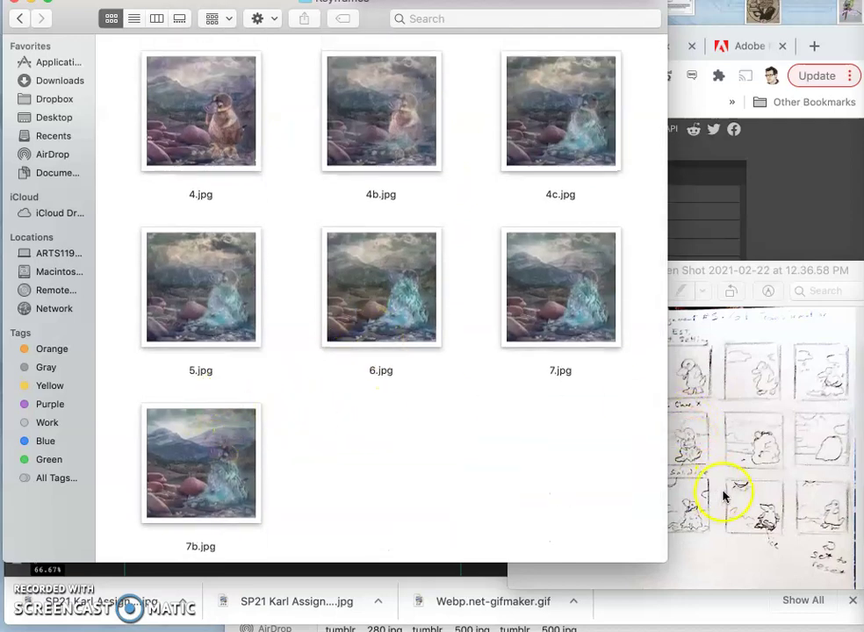
{"action": "scroll", "coordinate": [598, 440], "scroll_direction": "up", "scroll_amount": 3}
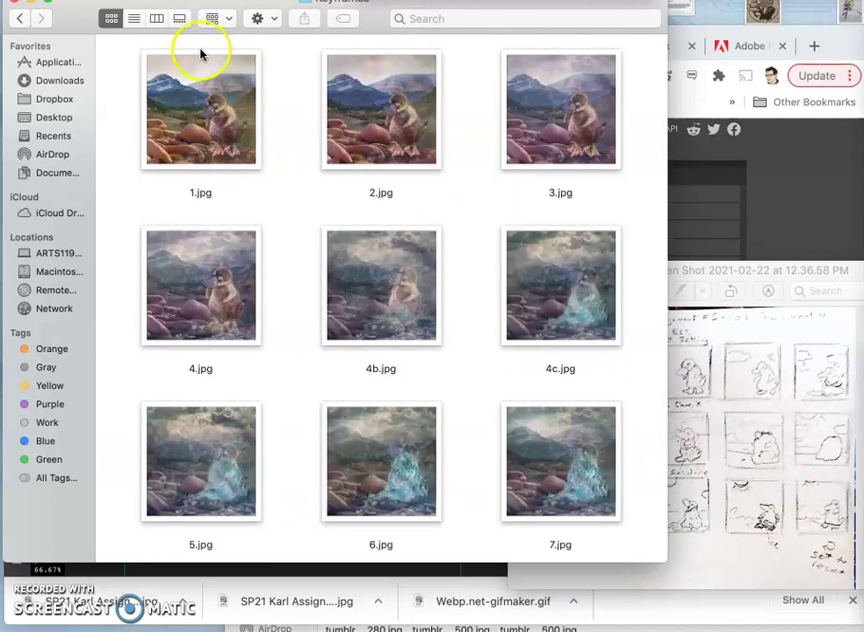
{"action": "scroll", "coordinate": [197, 132], "scroll_direction": "down", "scroll_amount": 4}
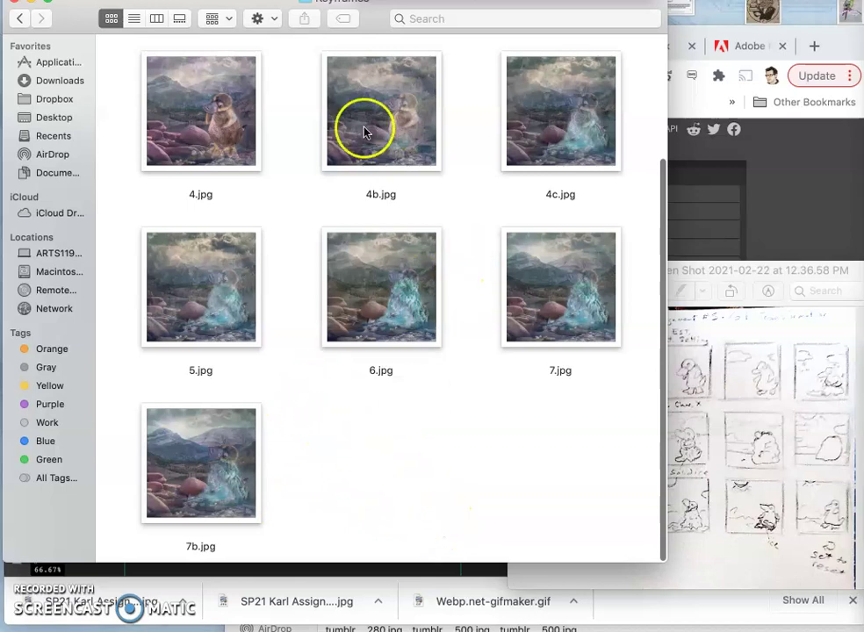
{"action": "left_click", "coordinate": [768, 170]}
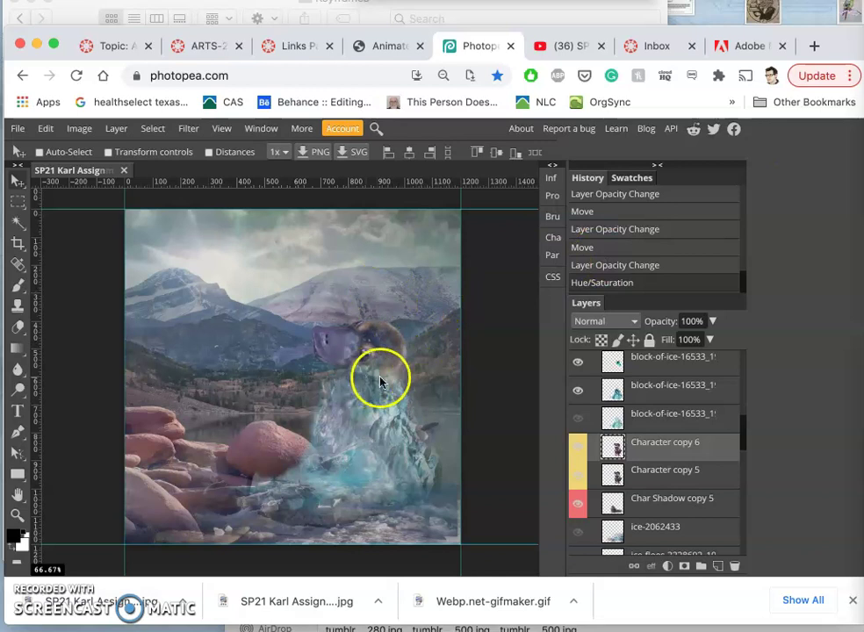
- Check the storyboard, then raise clouds-429228 layer opacity to 83%
{"action": "left_click", "coordinate": [400, 427]}
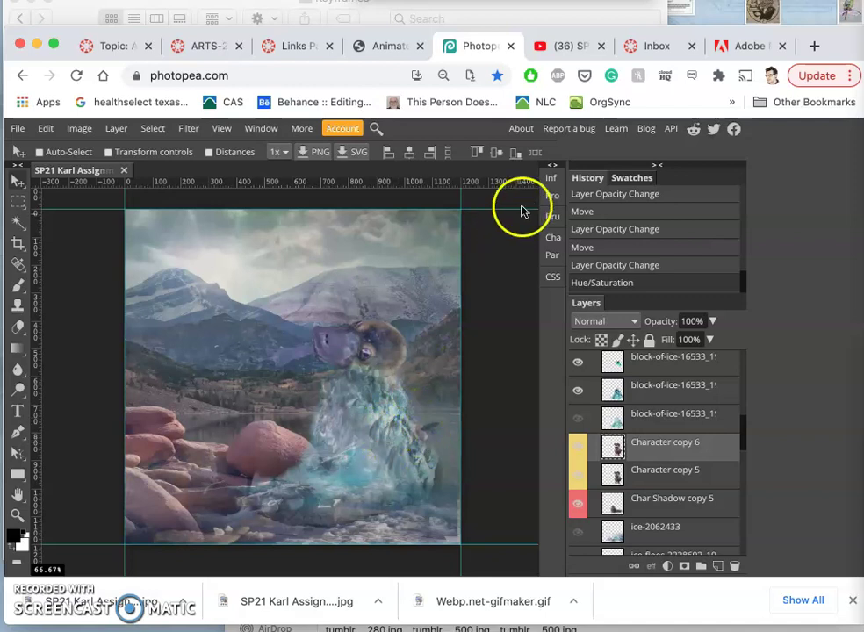
{"action": "key", "text": "super+Tab"}
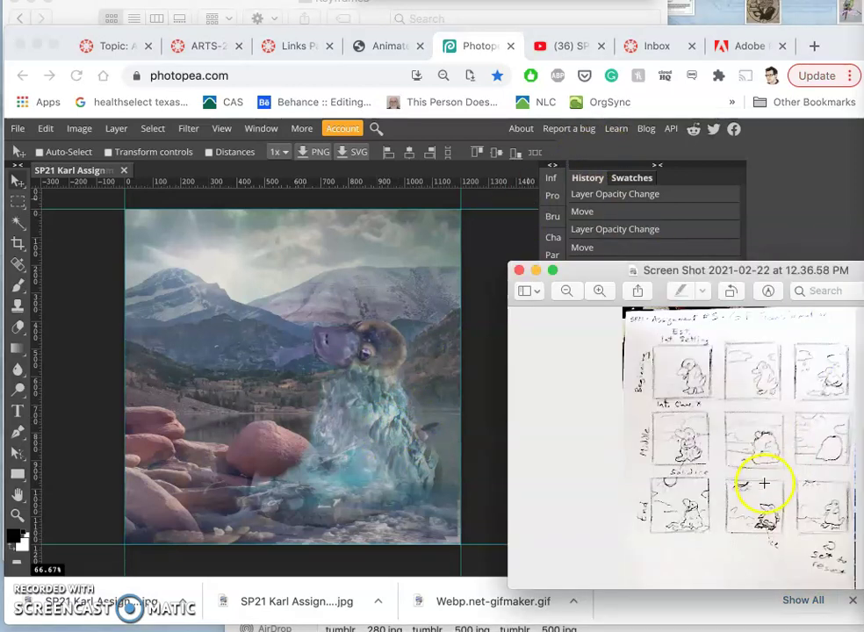
{"action": "left_click", "coordinate": [470, 295]}
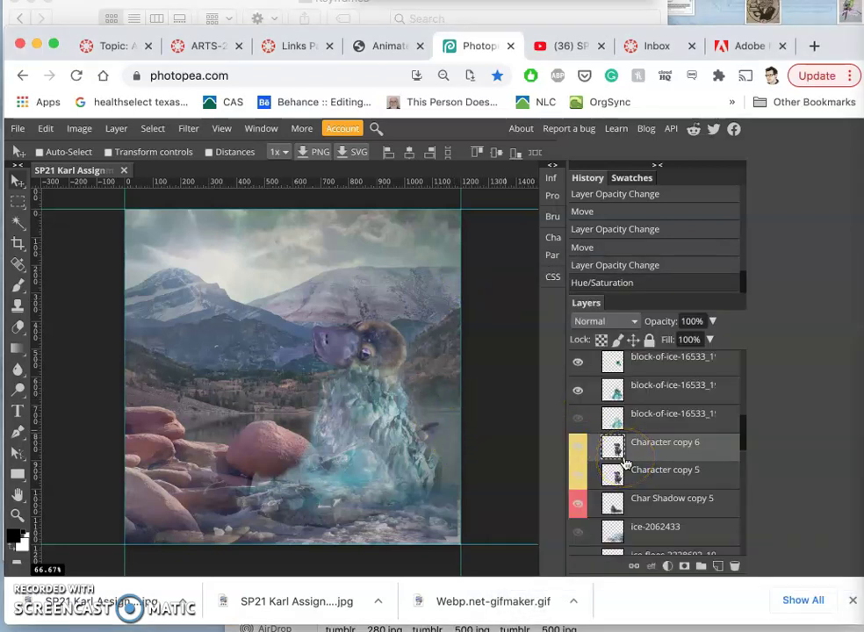
{"action": "scroll", "coordinate": [625, 461], "scroll_direction": "down", "scroll_amount": 10}
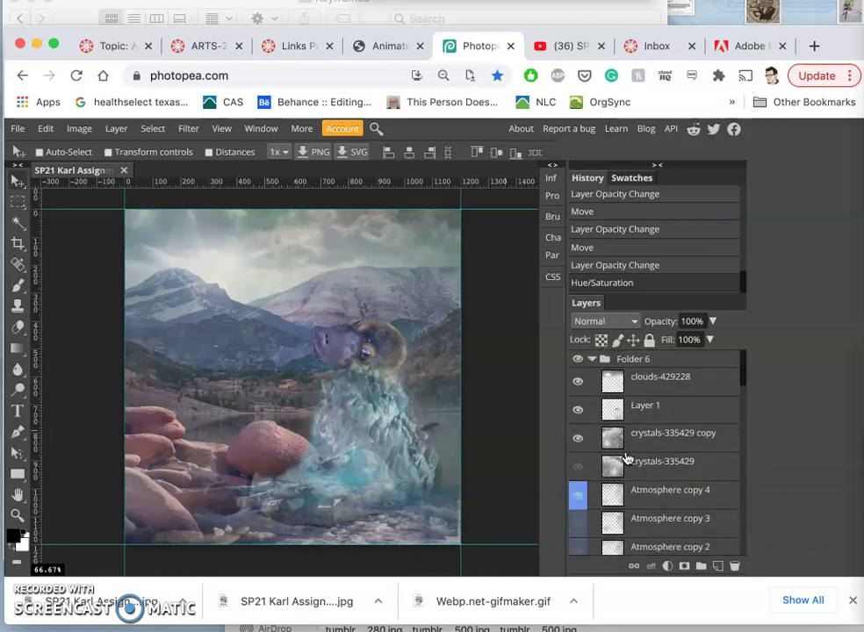
{"action": "left_click", "coordinate": [650, 383]}
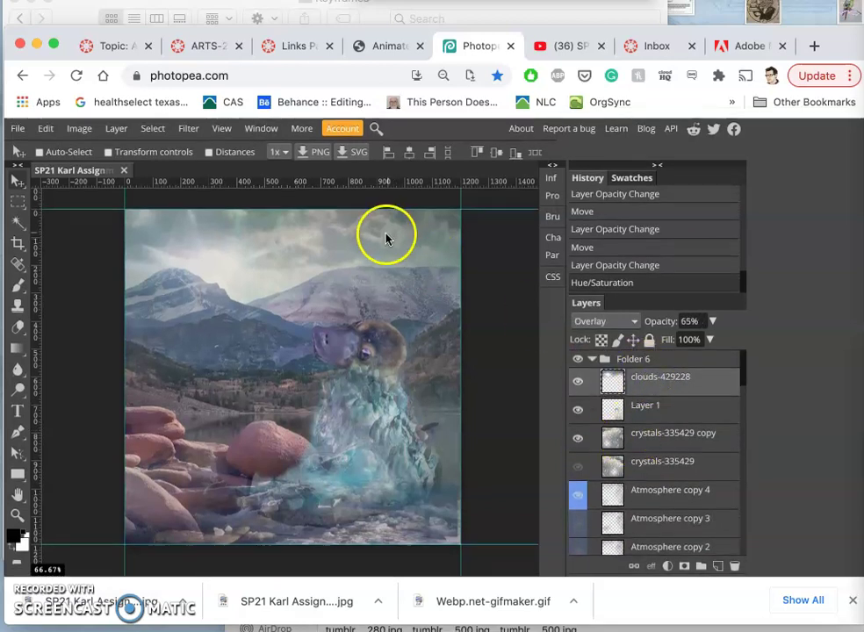
{"action": "left_click", "coordinate": [714, 321]}
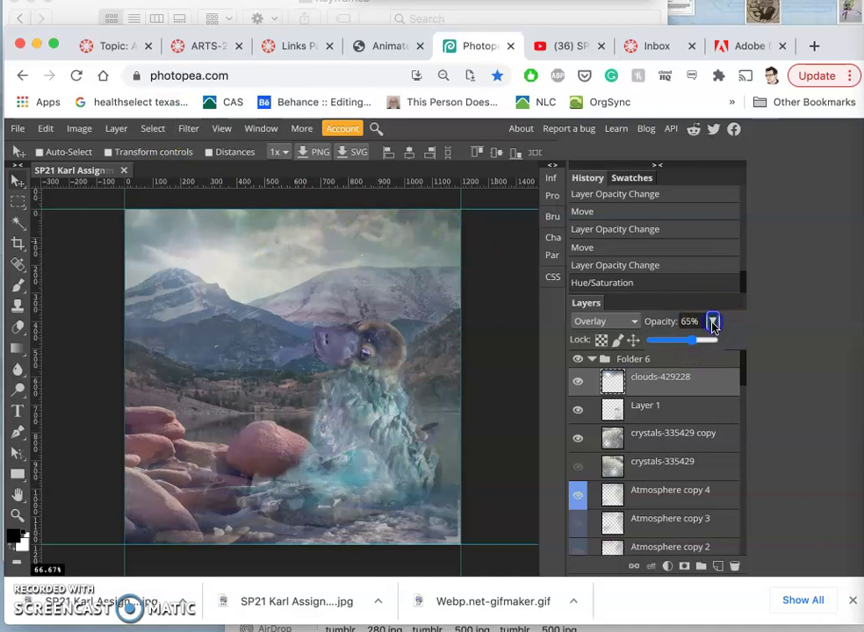
{"action": "left_click_drag", "start_coordinate": [704, 341], "coordinate": [707, 341]}
- Move Layer 1 down, swap in crystals-335429 and set its opacity to 15%
{"action": "left_click", "coordinate": [690, 405]}
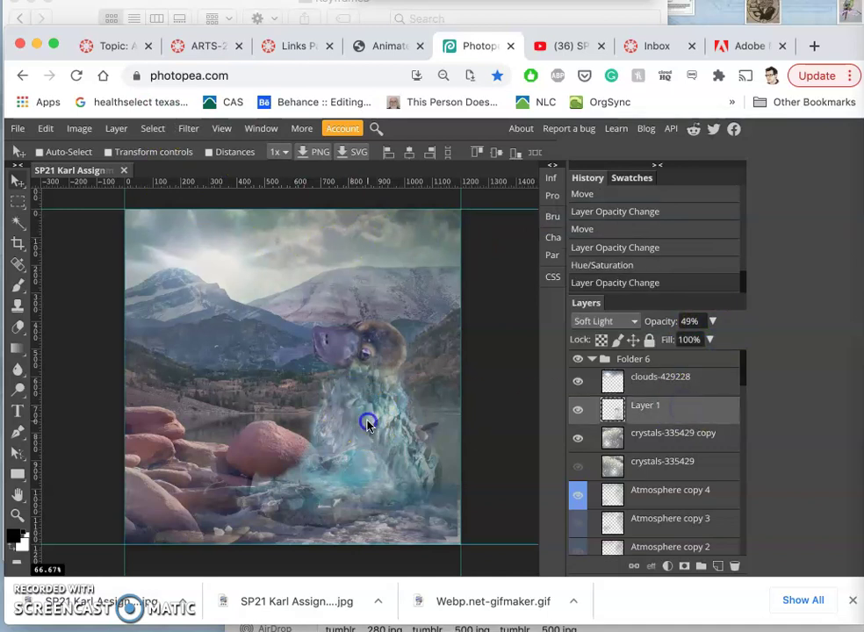
{"action": "left_click_drag", "start_coordinate": [368, 426], "coordinate": [371, 473]}
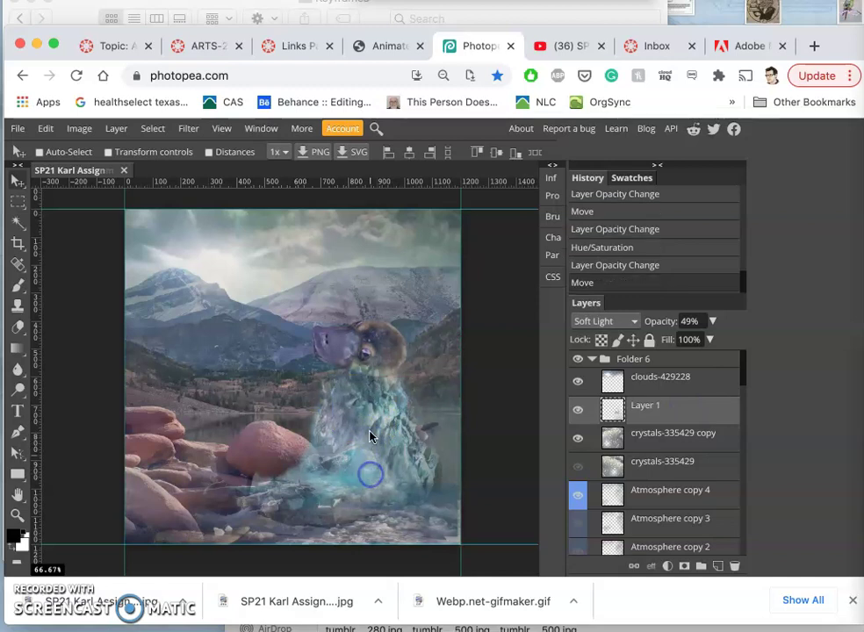
{"action": "left_click", "coordinate": [619, 447]}
{"action": "left_click", "coordinate": [579, 467]}
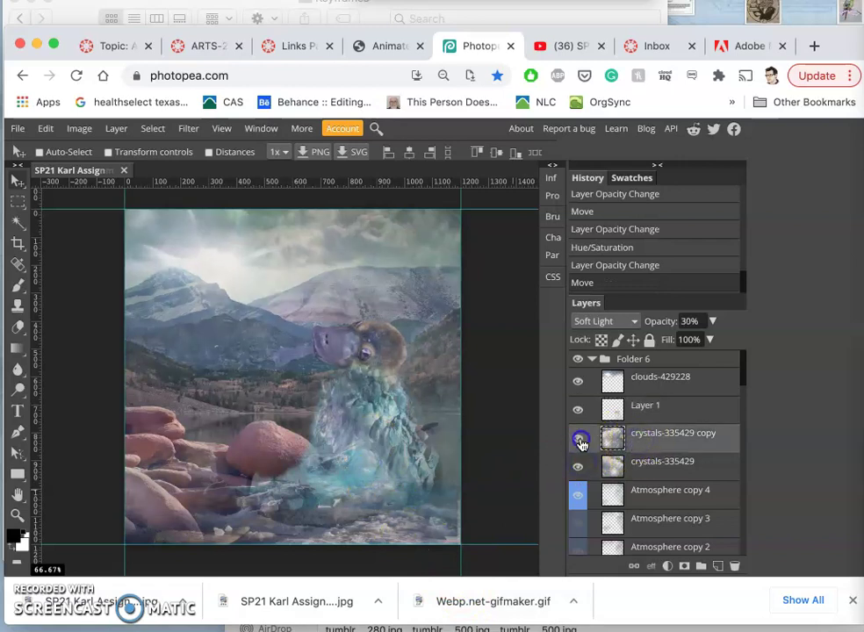
{"action": "left_click", "coordinate": [640, 467]}
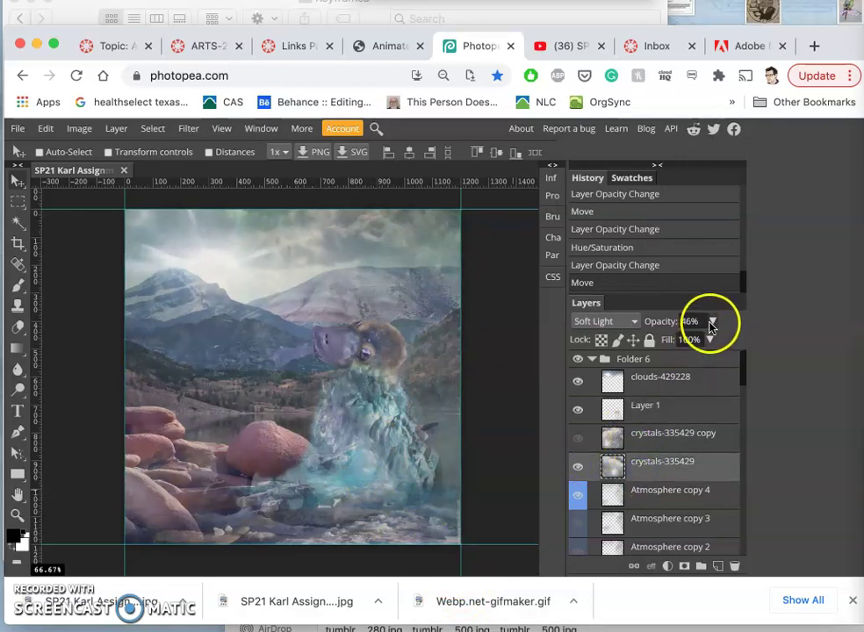
{"action": "left_click", "coordinate": [711, 324]}
{"action": "left_click_drag", "start_coordinate": [679, 342], "coordinate": [658, 342]}
- Shift Atmosphere copy 4 up and right and lower its opacity to 59%
{"action": "left_click", "coordinate": [640, 500]}
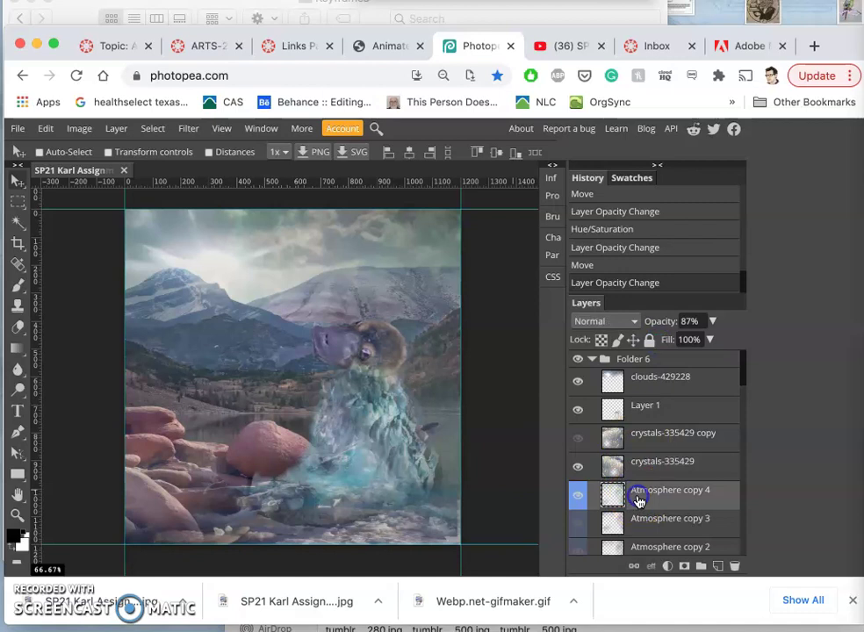
{"action": "left_click", "coordinate": [441, 445]}
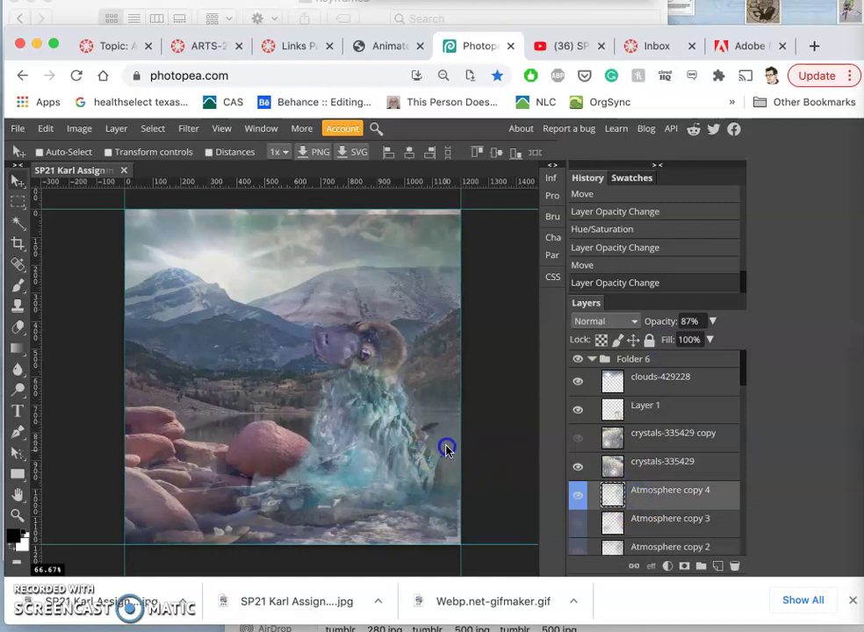
{"action": "left_click_drag", "start_coordinate": [446, 449], "coordinate": [458, 437]}
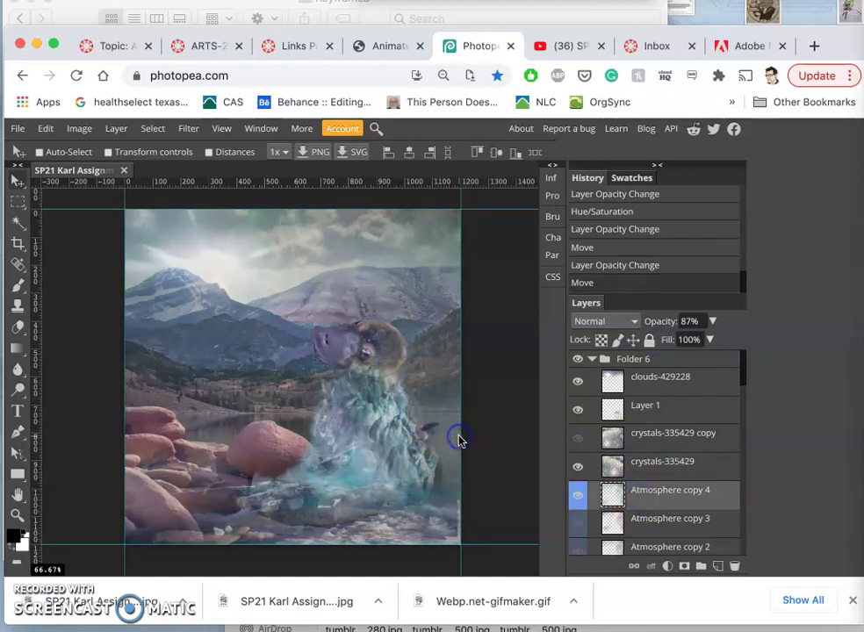
{"action": "left_click", "coordinate": [713, 321]}
{"action": "left_click", "coordinate": [687, 341]}
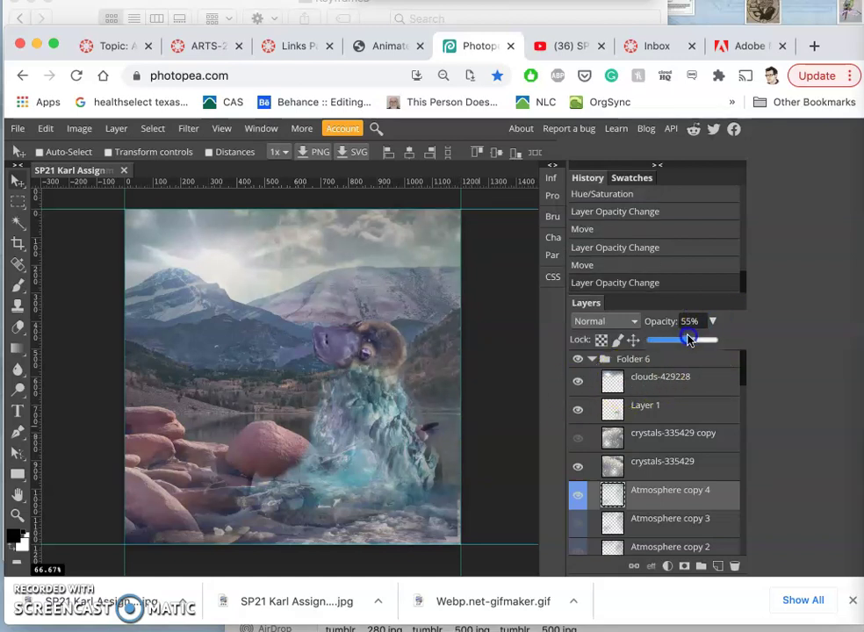
{"action": "left_click_drag", "start_coordinate": [573, 384], "coordinate": [402, 391]}
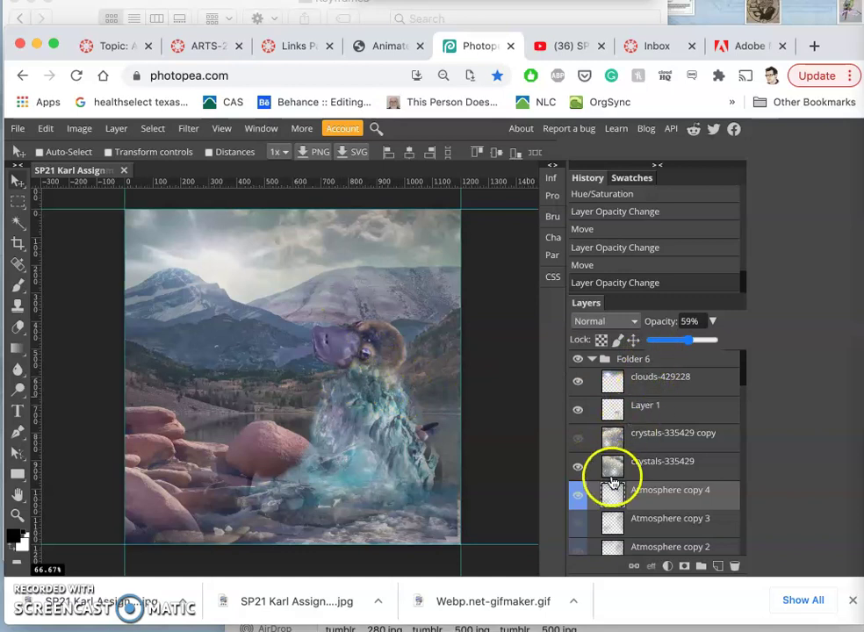
- Toggle Atmosphere copy 4 on and off to compare the haze
{"action": "left_click", "coordinate": [578, 503]}
{"action": "left_click", "coordinate": [579, 498]}
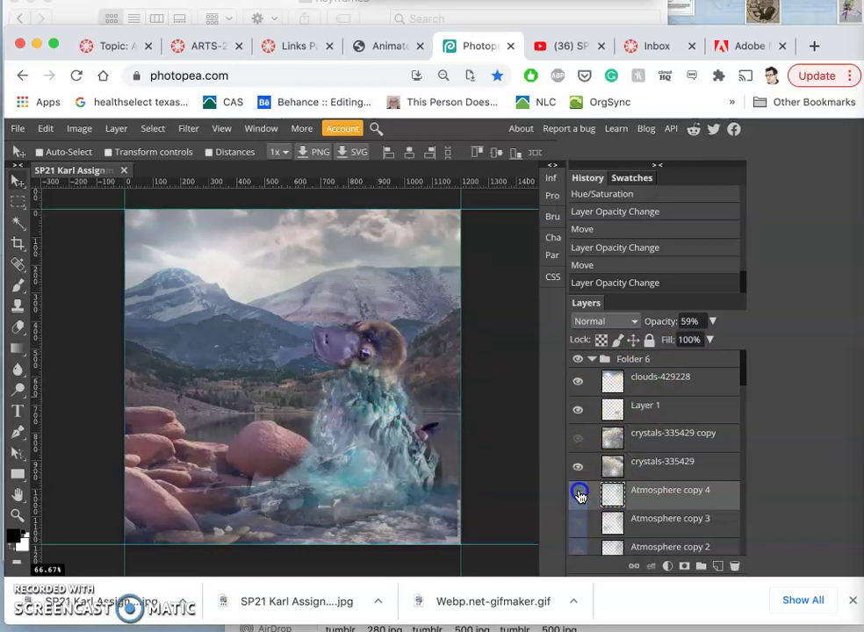
{"action": "left_click", "coordinate": [579, 498]}
{"action": "left_click", "coordinate": [578, 498]}
{"action": "left_click", "coordinate": [578, 498]}
{"action": "left_click", "coordinate": [579, 497]}
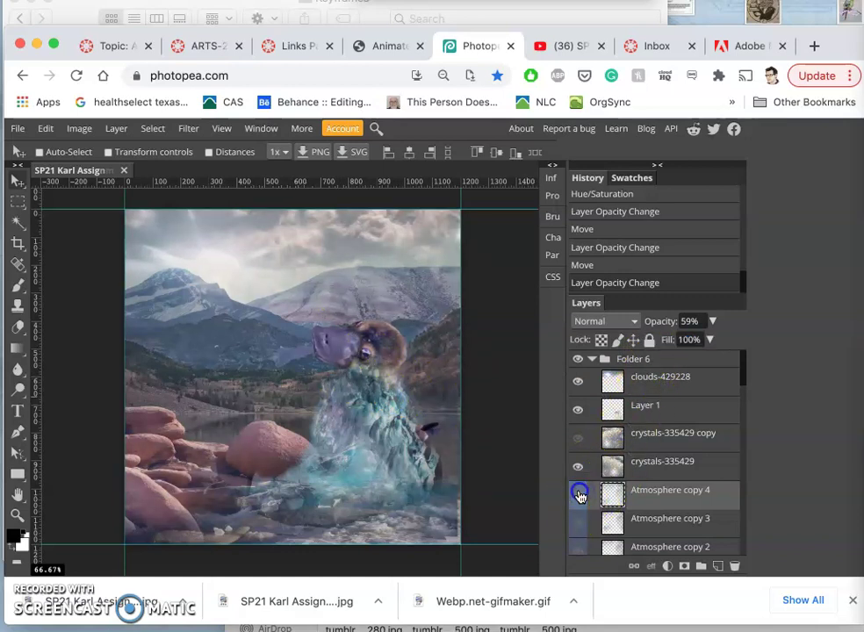
- Set ice-2062433 copy 3 to 54% and ice-2062433 copy 2 to 44% opacity
{"action": "scroll", "coordinate": [638, 490], "scroll_direction": "down", "scroll_amount": 2}
{"action": "scroll", "coordinate": [655, 489], "scroll_direction": "down", "scroll_amount": 5}
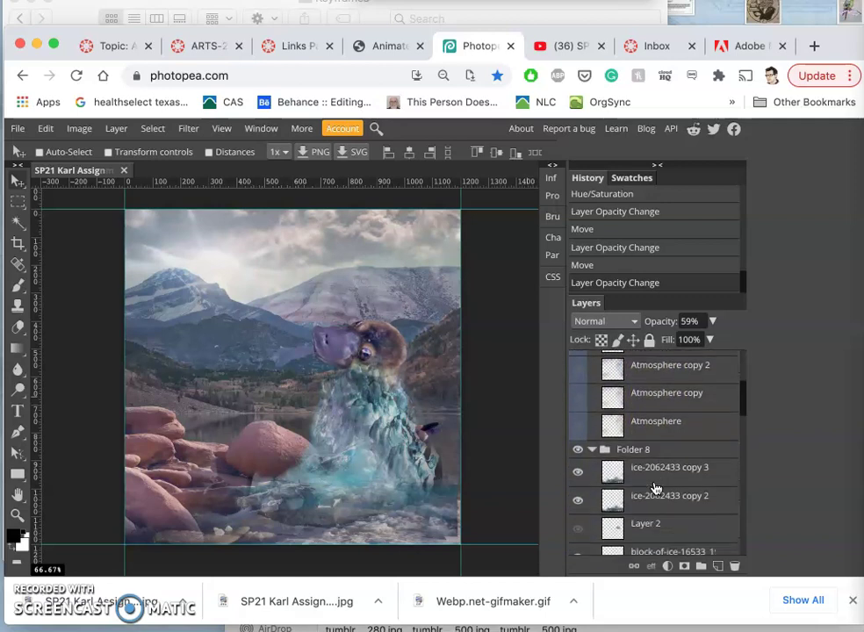
{"action": "left_click", "coordinate": [640, 431]}
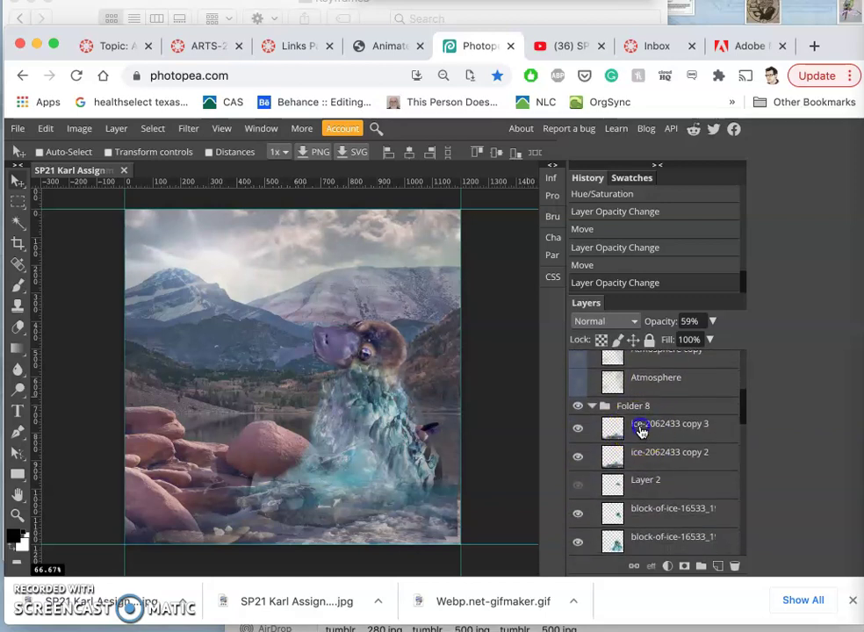
{"action": "left_click_drag", "start_coordinate": [691, 338], "coordinate": [679, 344]}
{"action": "left_click", "coordinate": [660, 453]}
{"action": "left_click", "coordinate": [712, 322]}
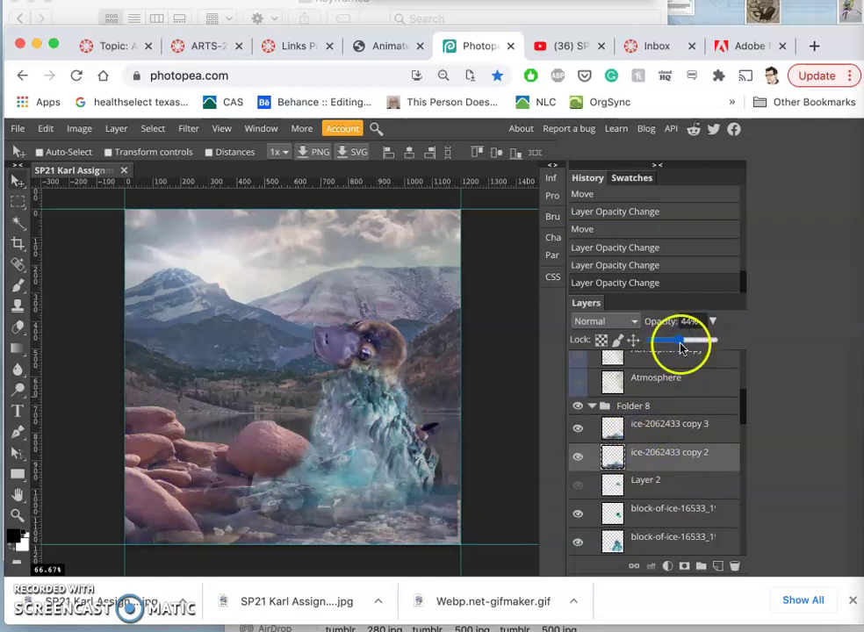
- Fade the two block-of-ice-16533 layers to 4% and 42%, then select Character copy 6
{"action": "scroll", "coordinate": [683, 478], "scroll_direction": "down", "scroll_amount": 2}
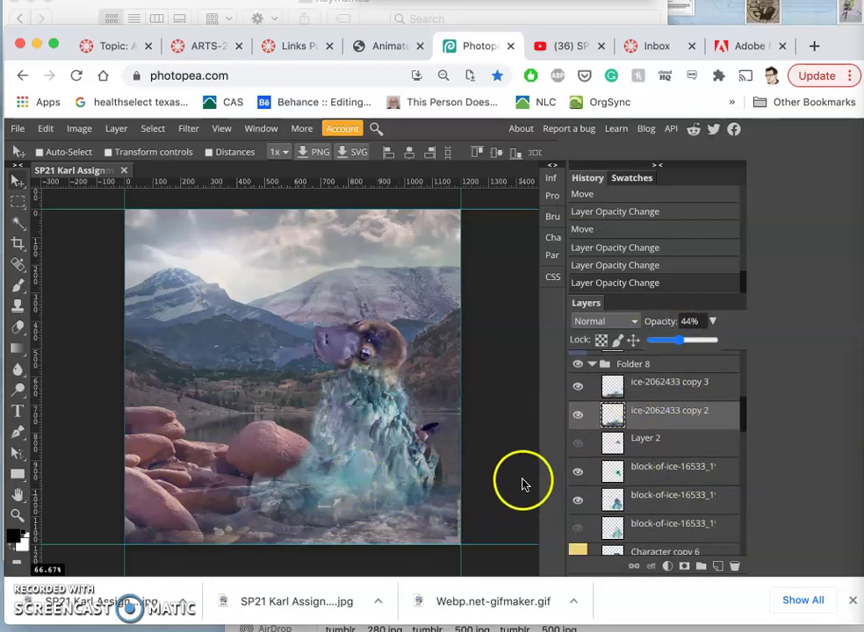
{"action": "left_click", "coordinate": [652, 471]}
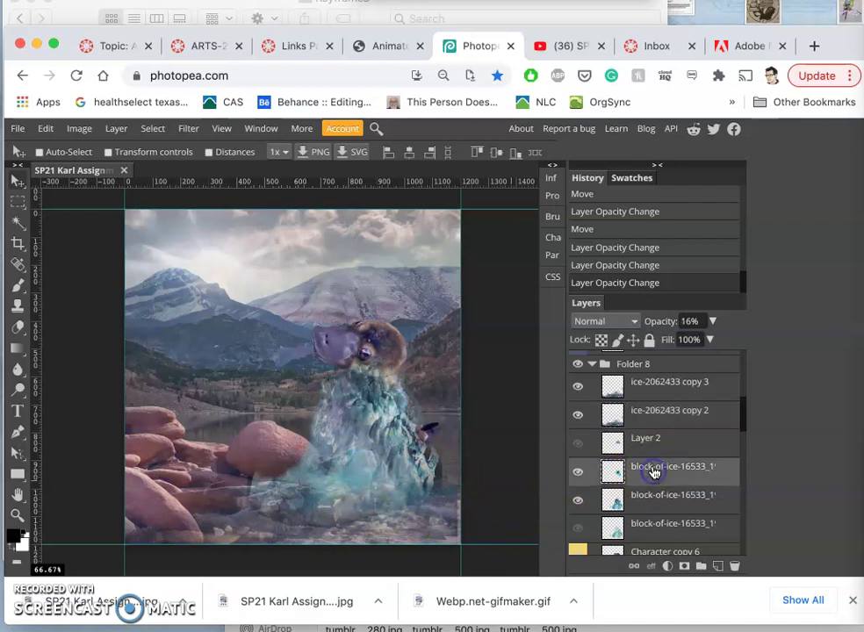
{"action": "left_click", "coordinate": [713, 322]}
{"action": "left_click_drag", "start_coordinate": [657, 343], "coordinate": [653, 343]}
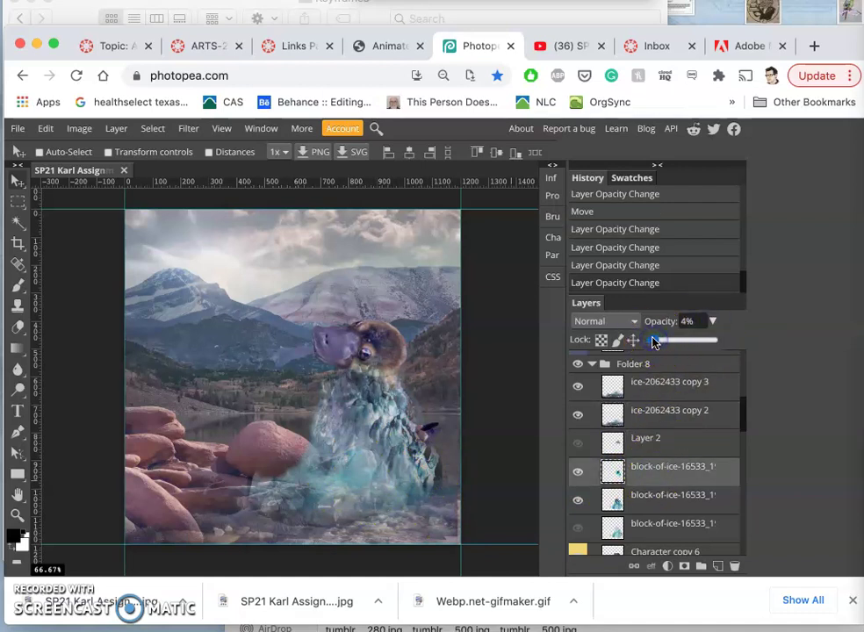
{"action": "left_click", "coordinate": [656, 497]}
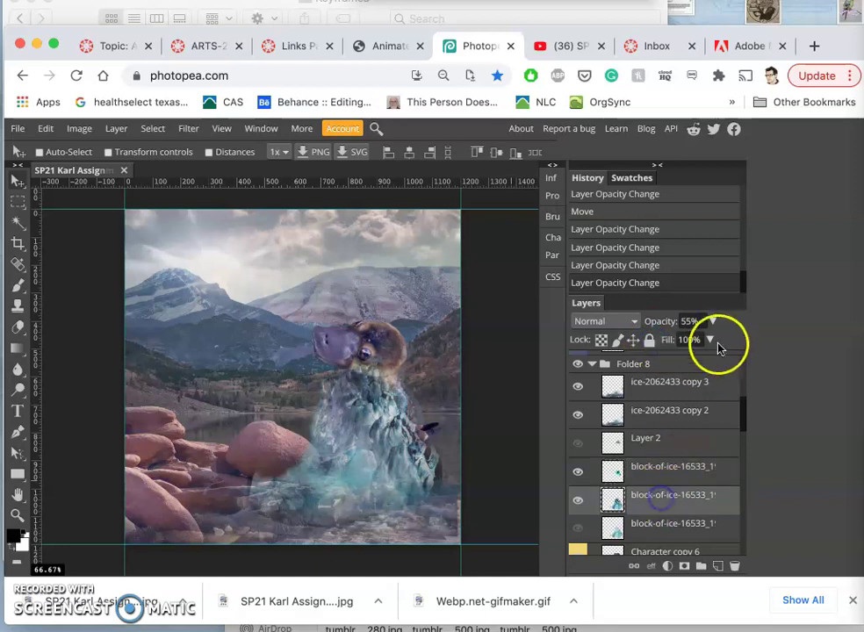
{"action": "left_click", "coordinate": [714, 322]}
{"action": "left_click", "coordinate": [674, 350]}
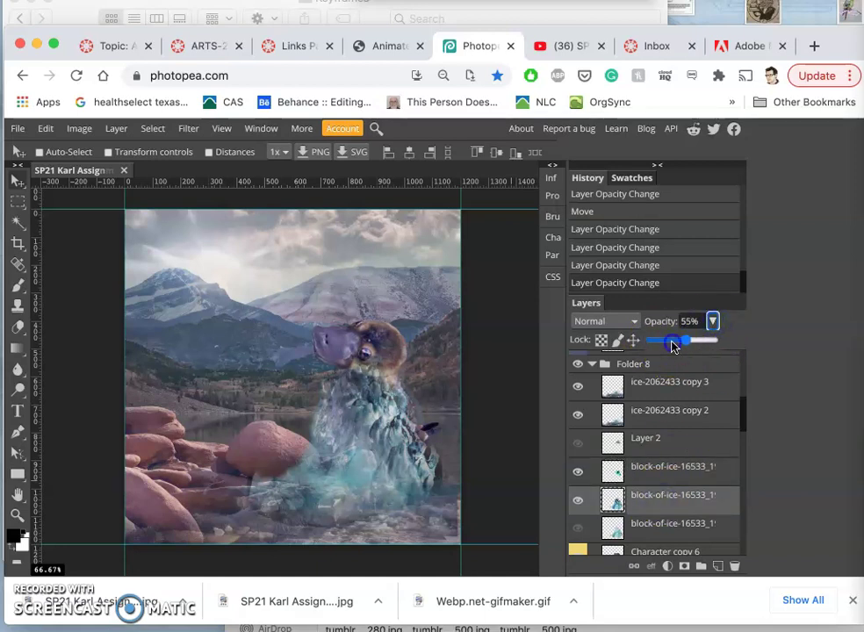
{"action": "left_click_drag", "start_coordinate": [674, 347], "coordinate": [680, 344]}
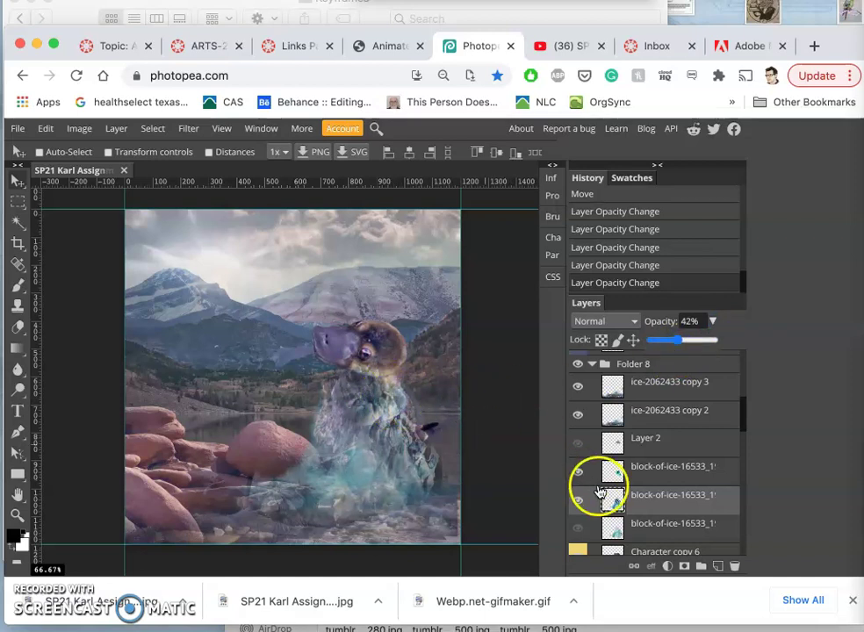
{"action": "scroll", "coordinate": [588, 483], "scroll_direction": "down", "scroll_amount": 3}
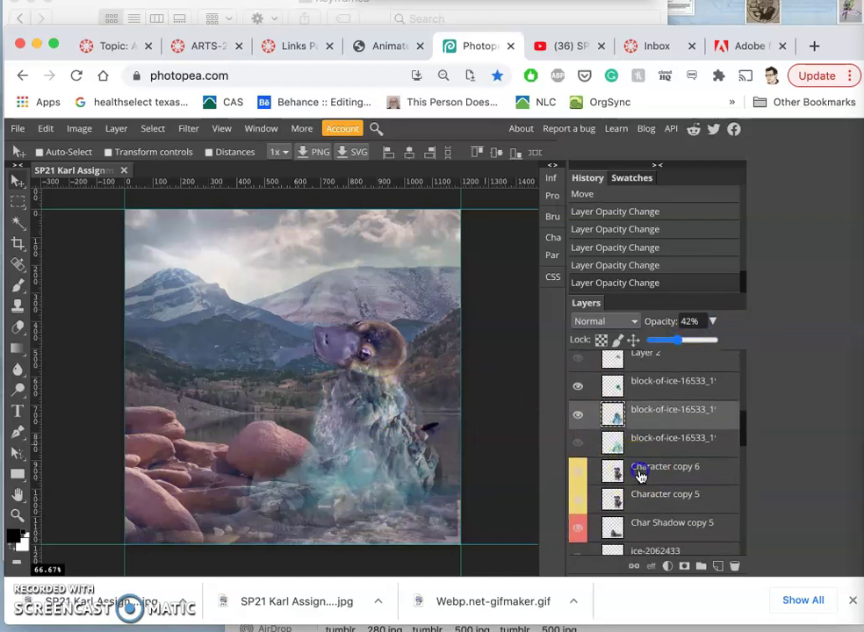
{"action": "left_click", "coordinate": [639, 473]}
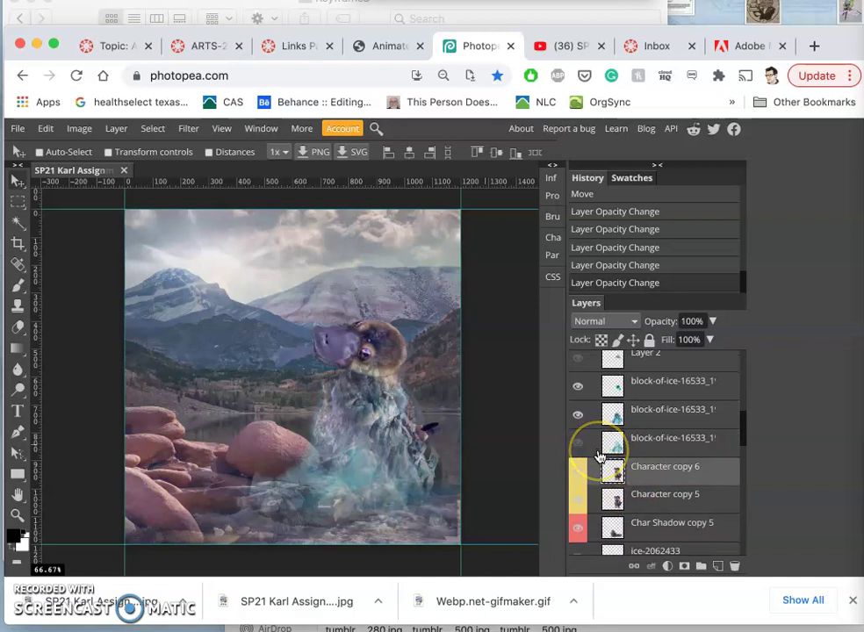
- Duplicate the character as Character copy 7 and pin its bottom, left side and arm with Puppet Warp
{"action": "key", "text": "super+j"}
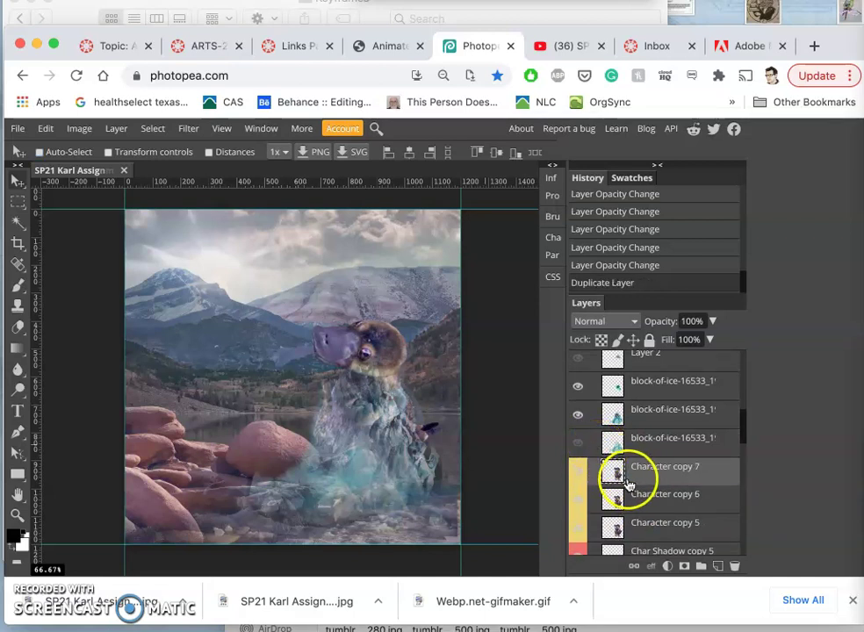
{"action": "left_click", "coordinate": [48, 129]}
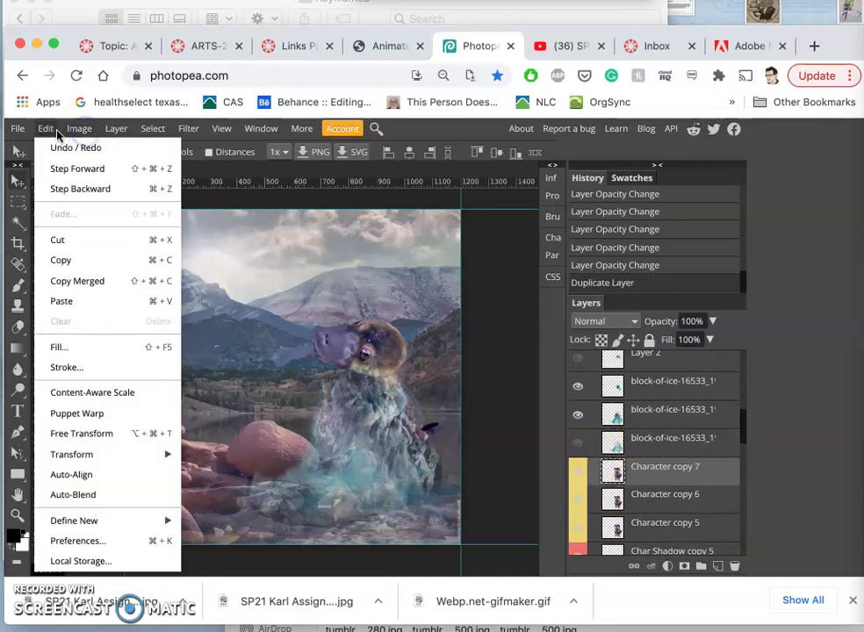
{"action": "left_click", "coordinate": [97, 414]}
{"action": "left_click", "coordinate": [334, 501]}
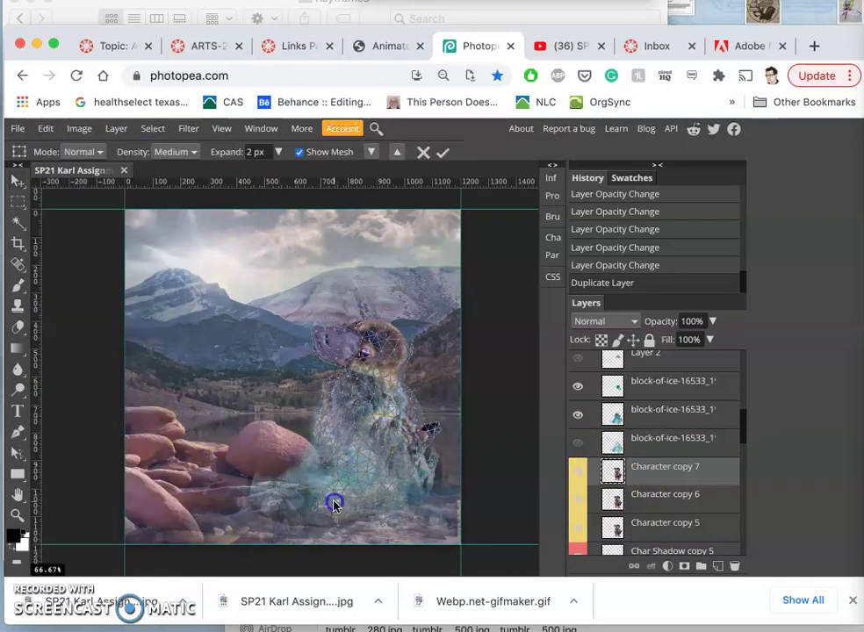
{"action": "left_click", "coordinate": [324, 415]}
{"action": "left_click", "coordinate": [402, 413]}
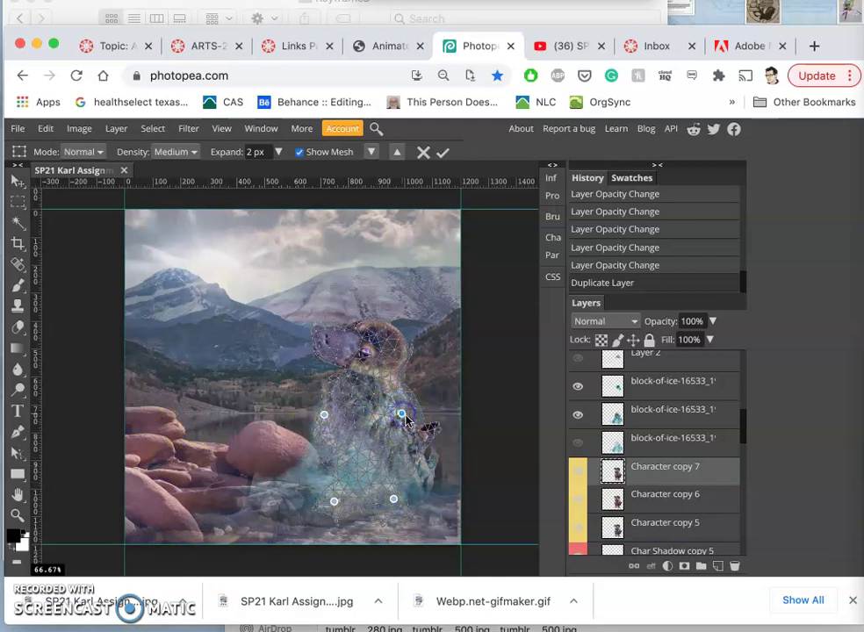
{"action": "left_click", "coordinate": [426, 430]}
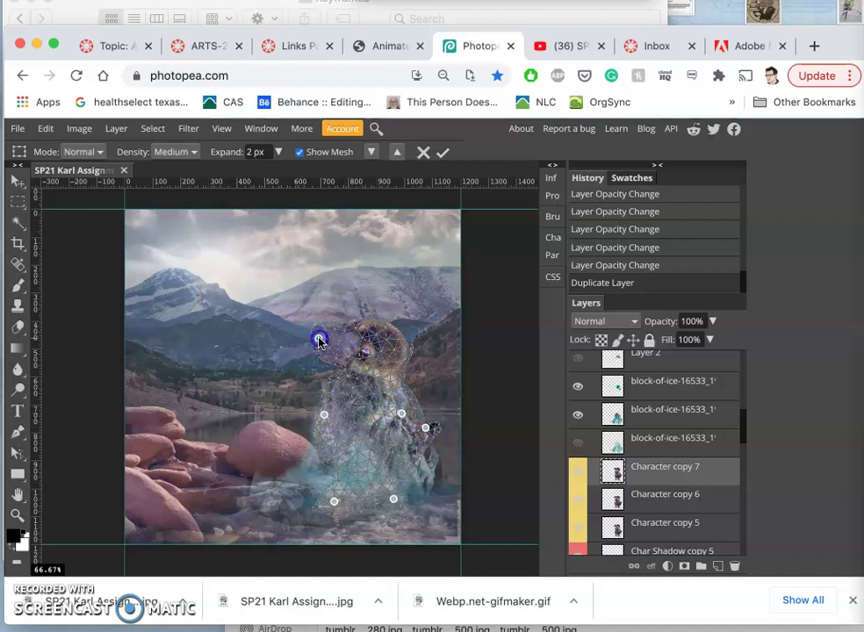
- Bend the platypus head to the right with the head pin and apply the warp
{"action": "left_click_drag", "start_coordinate": [320, 342], "coordinate": [321, 347]}
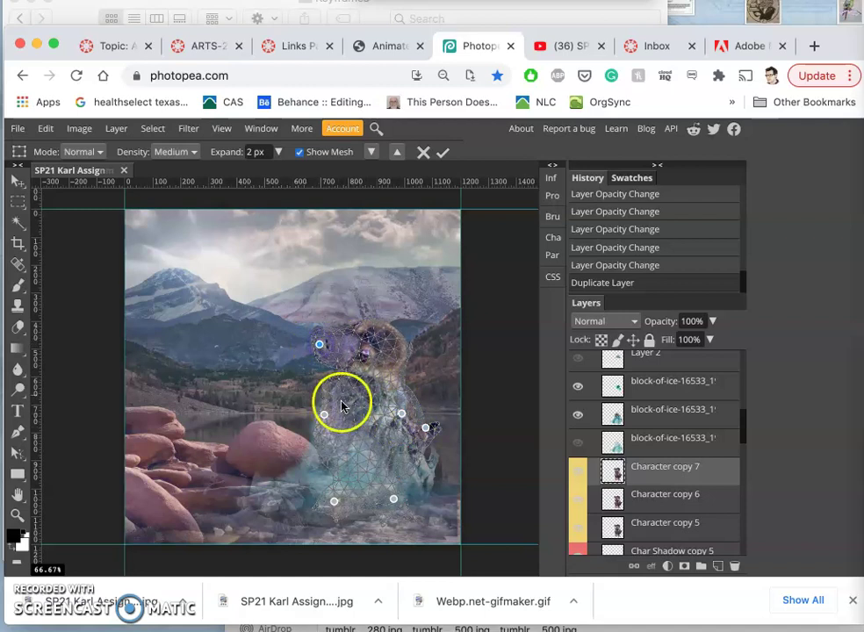
{"action": "left_click", "coordinate": [402, 417]}
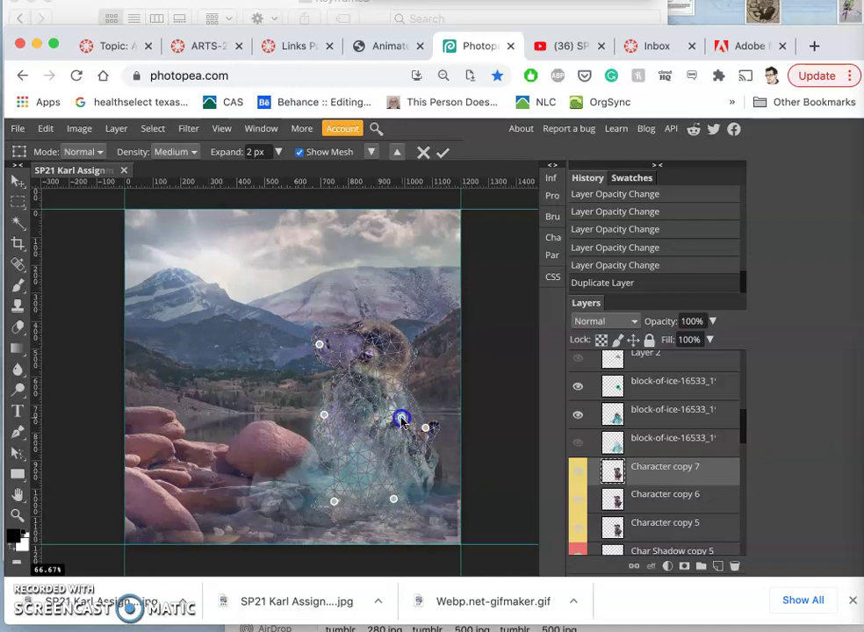
{"action": "left_click", "coordinate": [320, 344]}
{"action": "left_click_drag", "start_coordinate": [320, 345], "coordinate": [325, 344]}
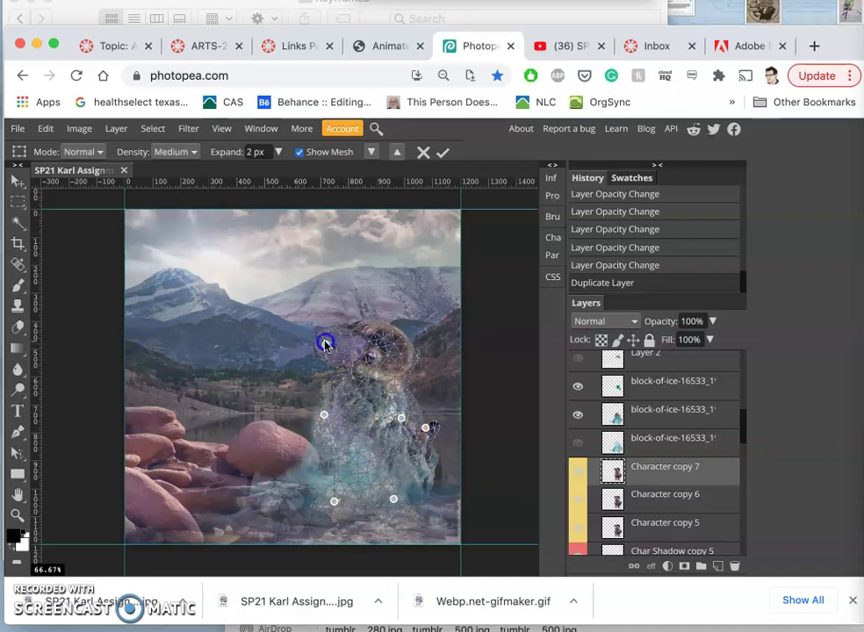
{"action": "left_click", "coordinate": [321, 414]}
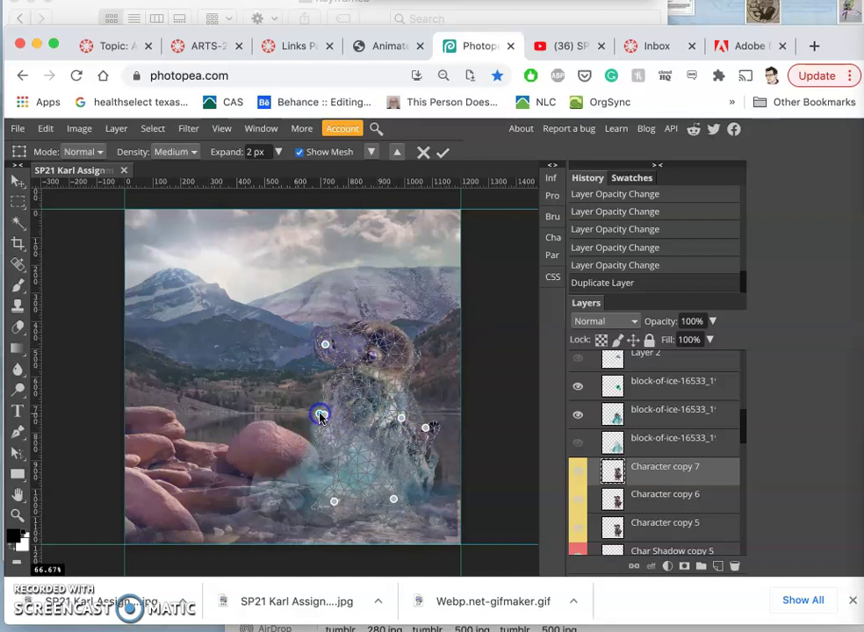
{"action": "left_click", "coordinate": [427, 428]}
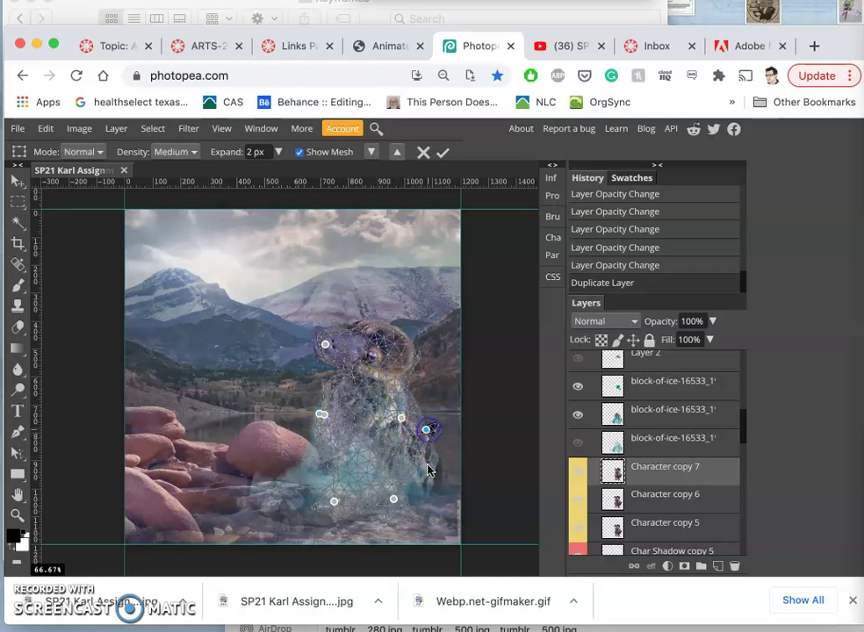
{"action": "key", "text": "Return"}
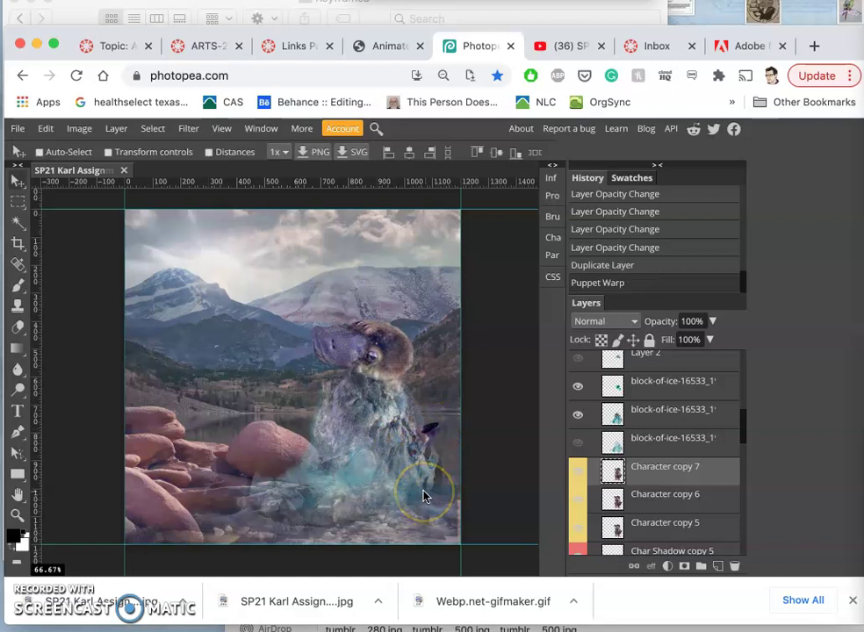
- Toggle character copies on and off to compare the new pose with Character copy 6
{"action": "left_click", "coordinate": [579, 535]}
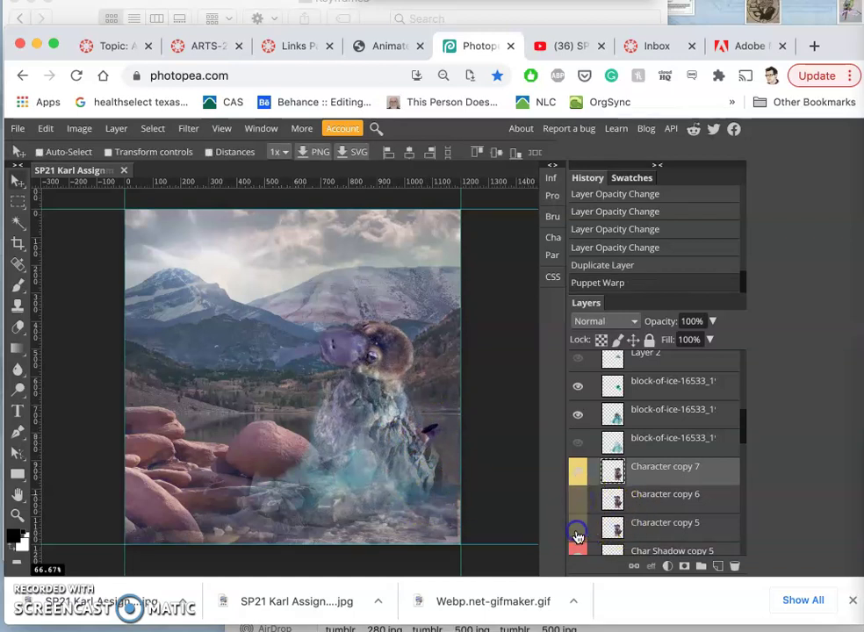
{"action": "left_click", "coordinate": [576, 472]}
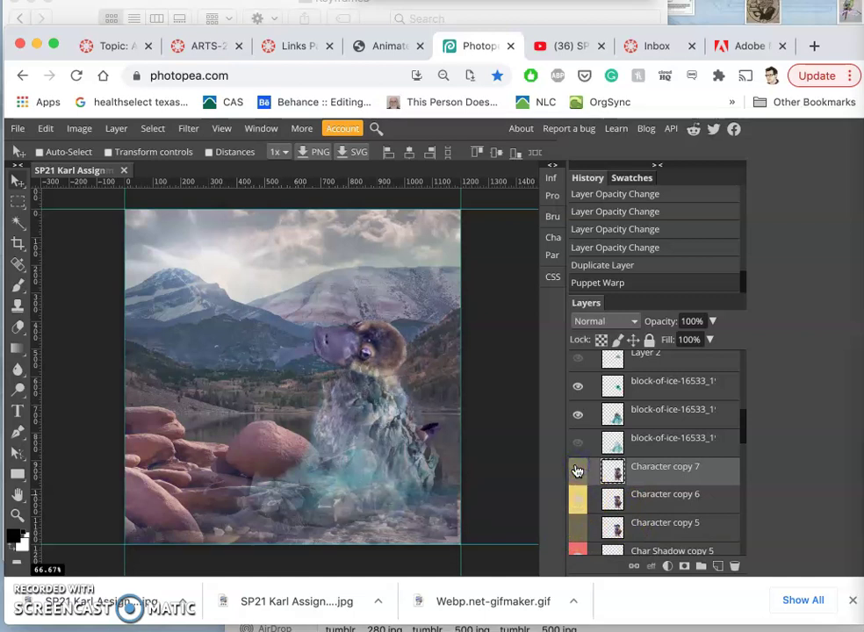
{"action": "left_click", "coordinate": [576, 472]}
{"action": "left_click", "coordinate": [578, 500]}
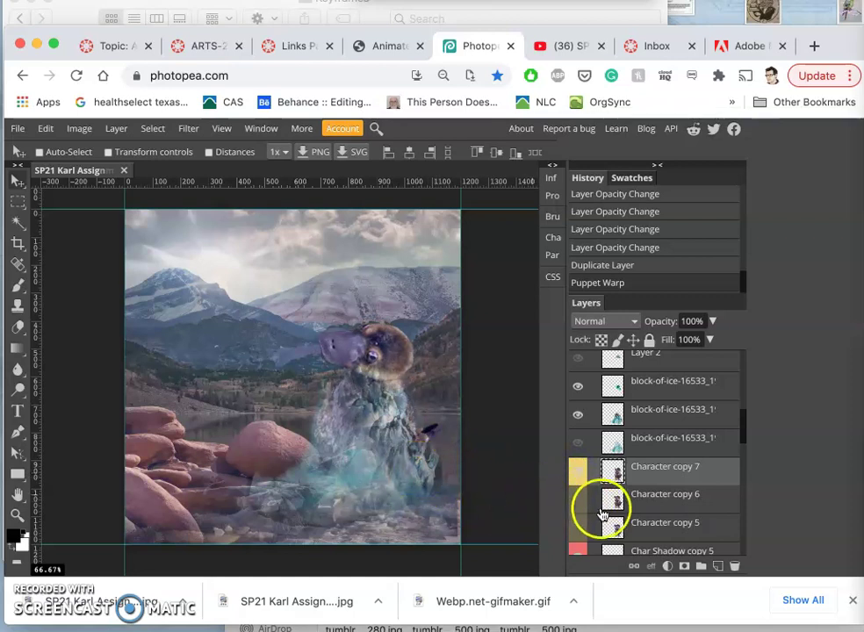
{"action": "scroll", "coordinate": [603, 514], "scroll_direction": "down", "scroll_amount": 1}
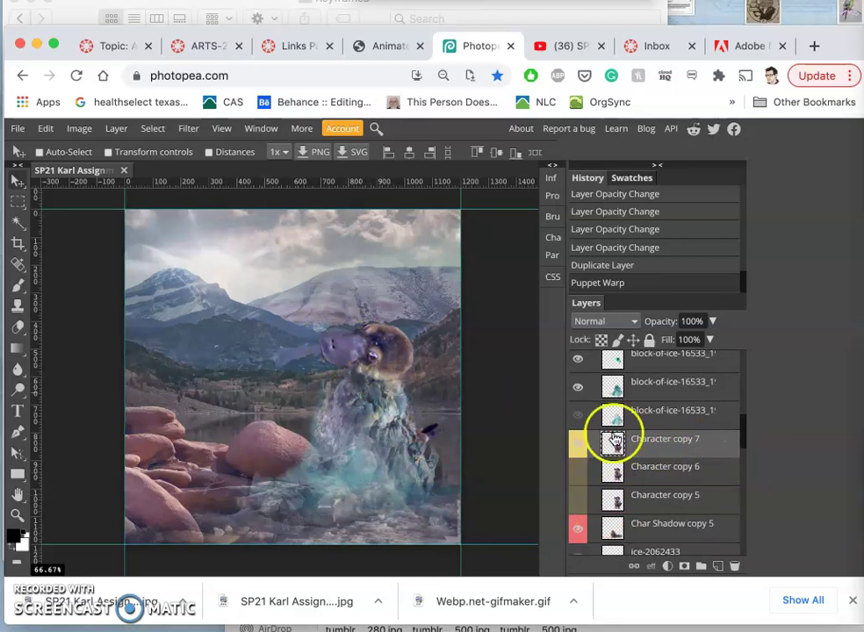
- Give Character copy 7 a faint orange Color Overlay layer style
{"action": "double_click", "coordinate": [706, 444]}
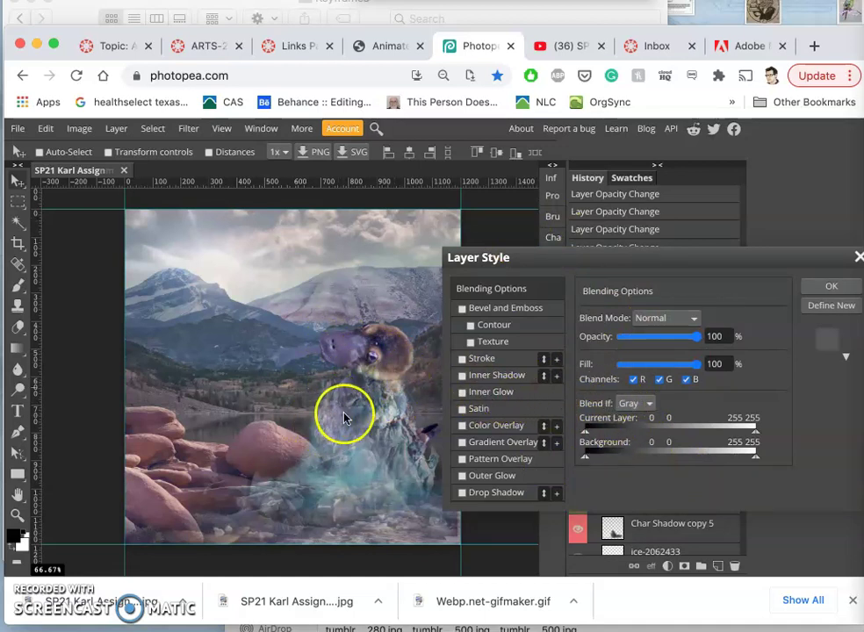
{"action": "left_click_drag", "start_coordinate": [344, 418], "coordinate": [381, 413]}
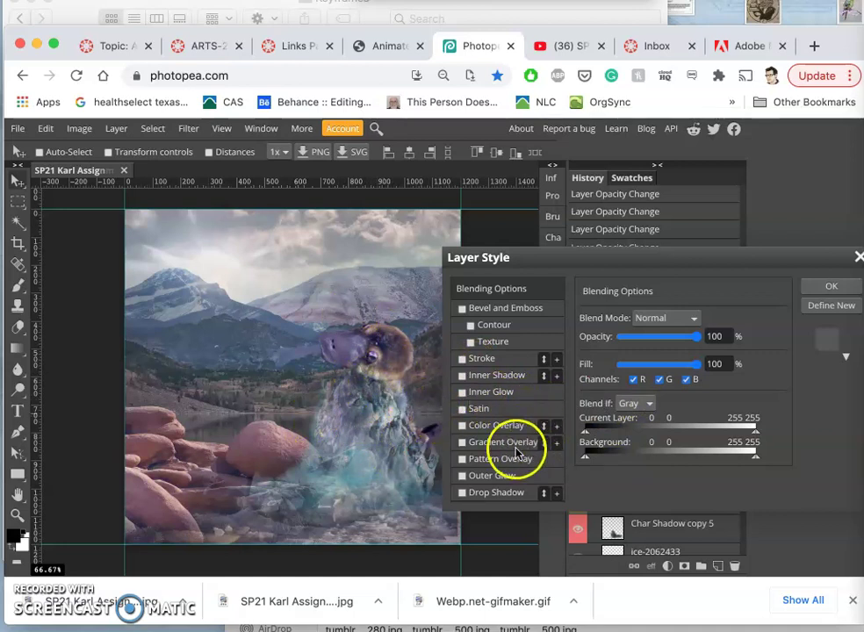
{"action": "left_click", "coordinate": [463, 426]}
{"action": "left_click", "coordinate": [488, 426]}
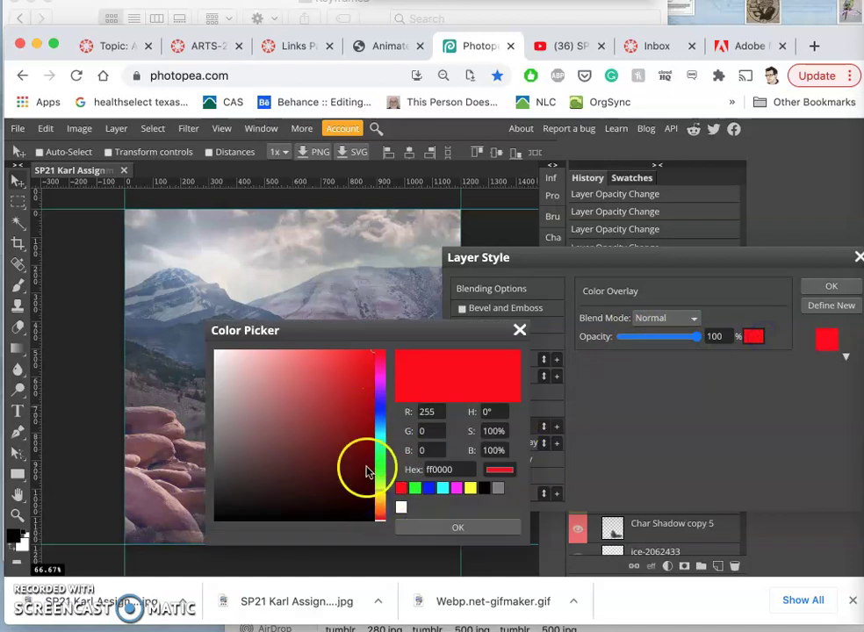
{"action": "left_click", "coordinate": [381, 506]}
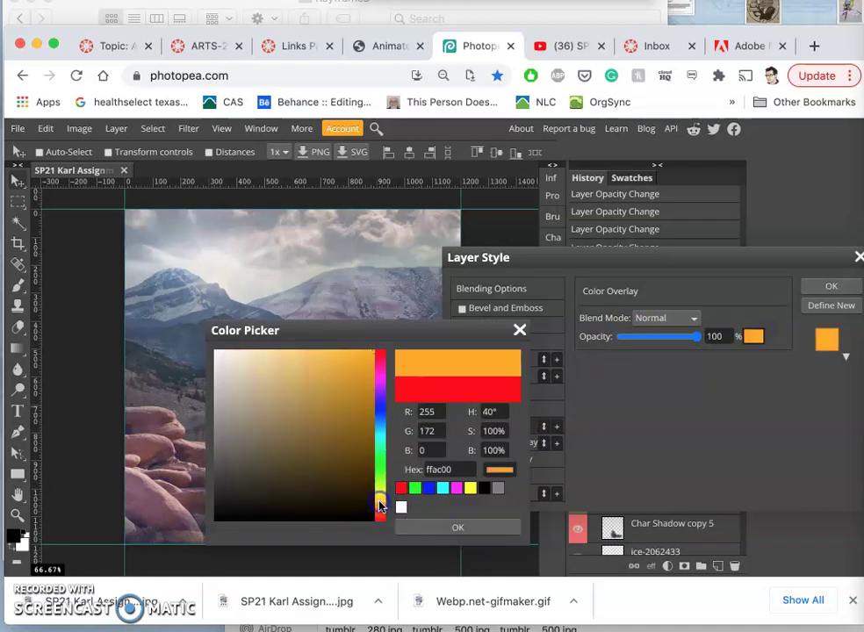
{"action": "left_click", "coordinate": [446, 527]}
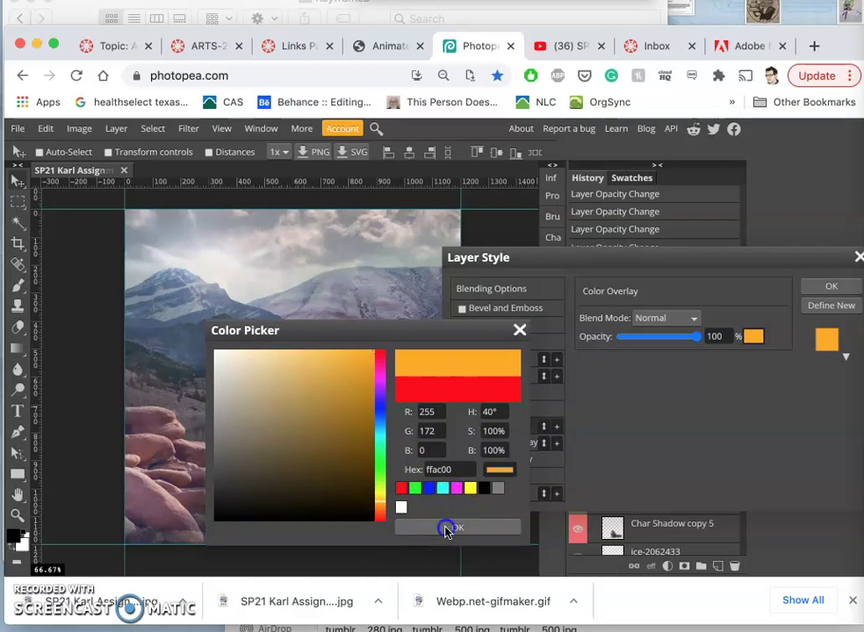
{"action": "left_click_drag", "start_coordinate": [700, 341], "coordinate": [633, 339]}
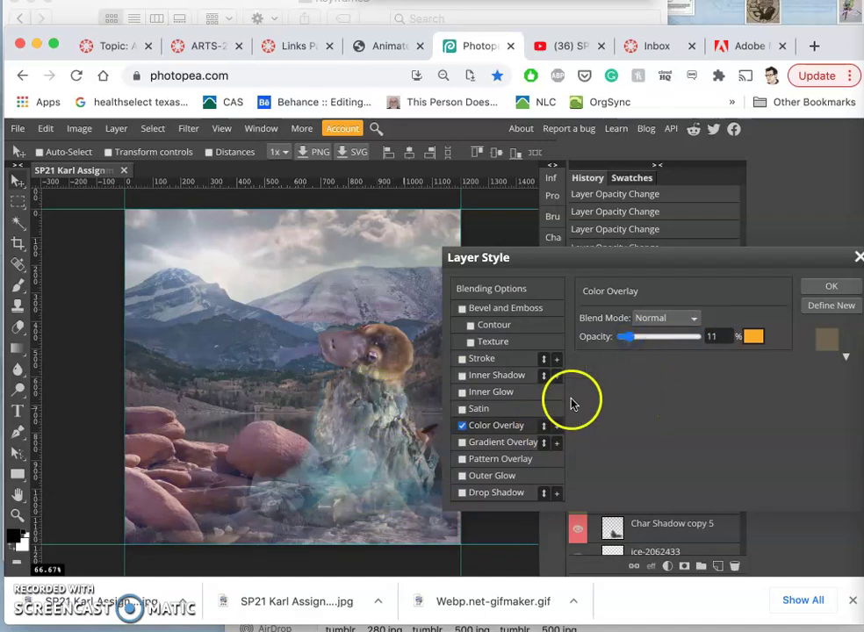
{"action": "left_click", "coordinate": [818, 289]}
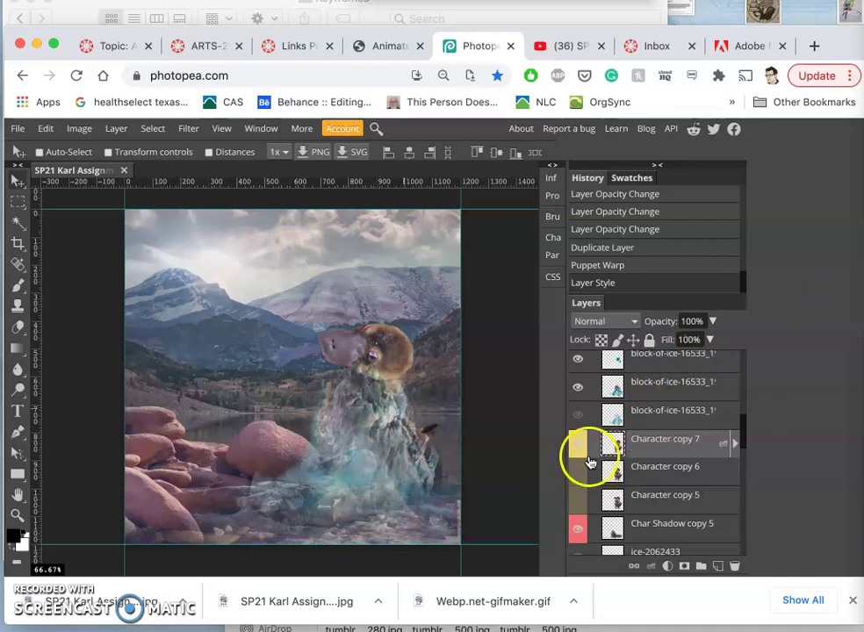
- Compare Character copy 7 with and without its Color Overlay effect
{"action": "left_click", "coordinate": [734, 443]}
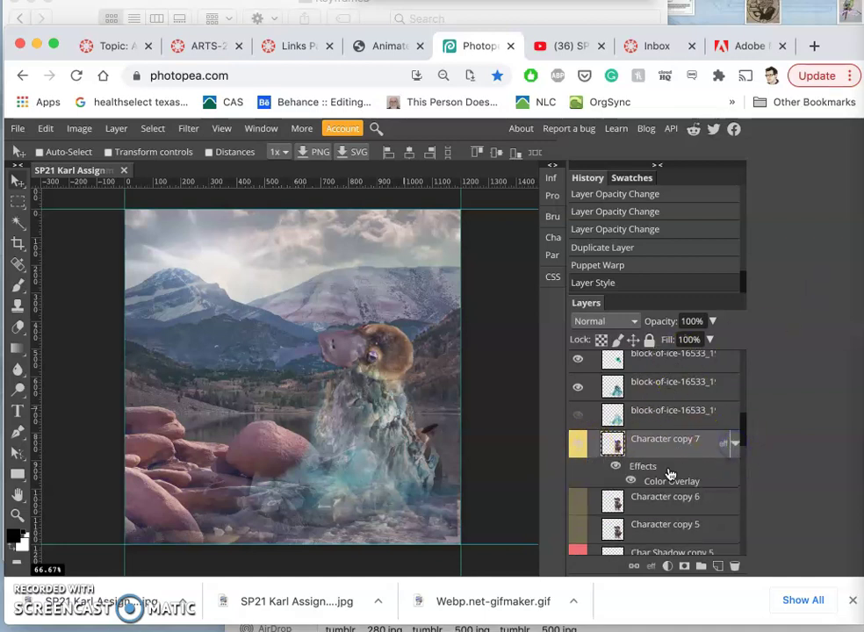
{"action": "left_click", "coordinate": [616, 468]}
{"action": "left_click", "coordinate": [616, 468]}
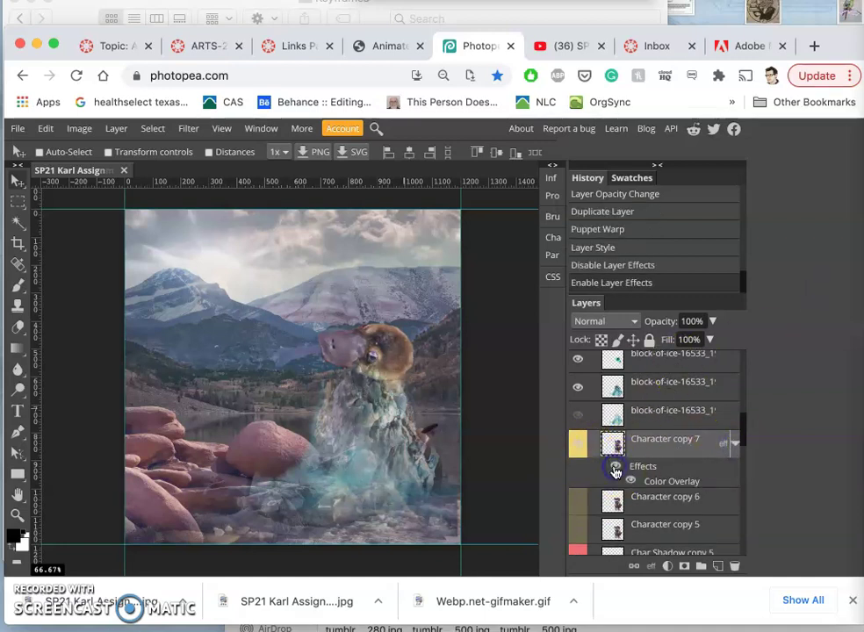
{"action": "left_click", "coordinate": [616, 470]}
{"action": "left_click", "coordinate": [615, 470]}
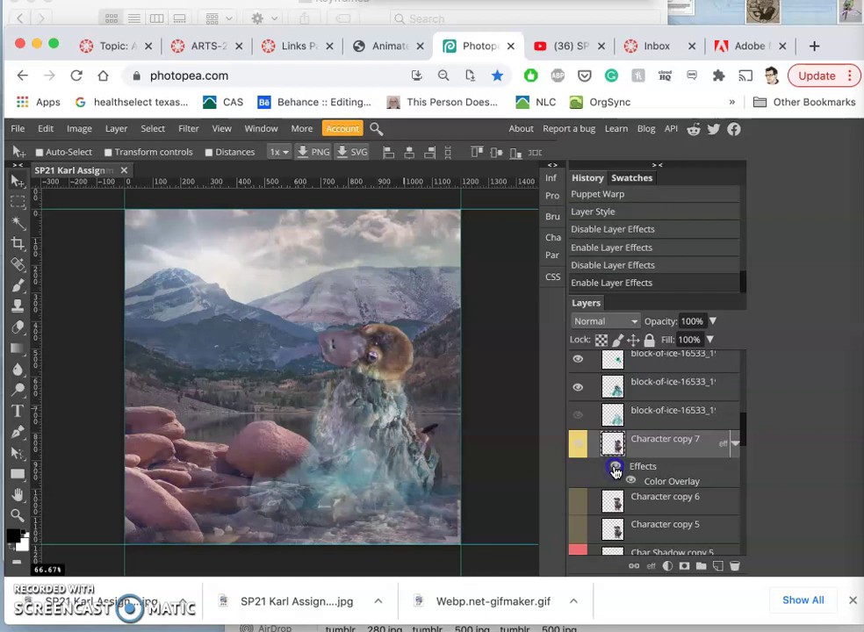
{"action": "left_click", "coordinate": [616, 470]}
{"action": "left_click", "coordinate": [616, 470]}
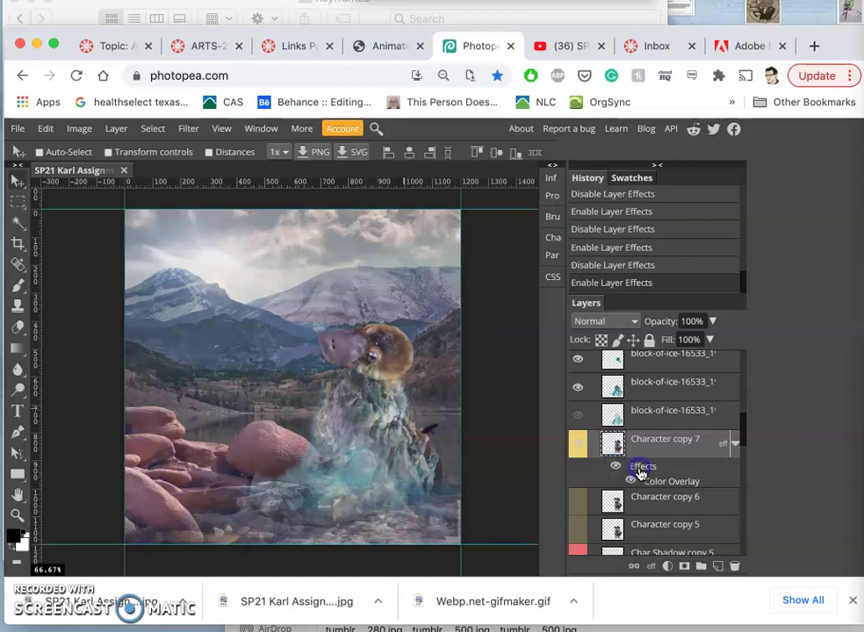
- Recheck the Color Overlay settings, then compare the character's effects on and off again
{"action": "double_click", "coordinate": [641, 473]}
{"action": "left_click", "coordinate": [525, 426]}
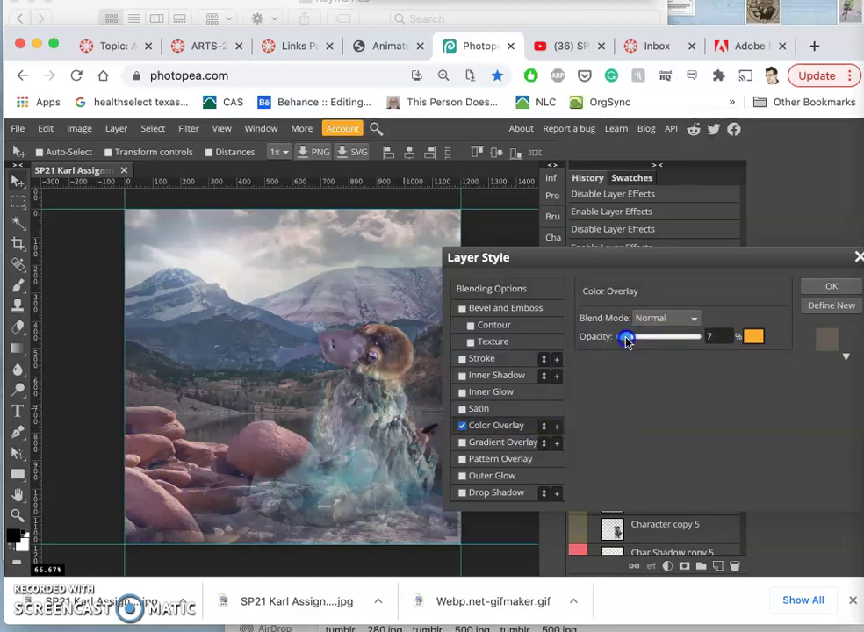
{"action": "left_click", "coordinate": [832, 285]}
{"action": "left_click", "coordinate": [632, 461]}
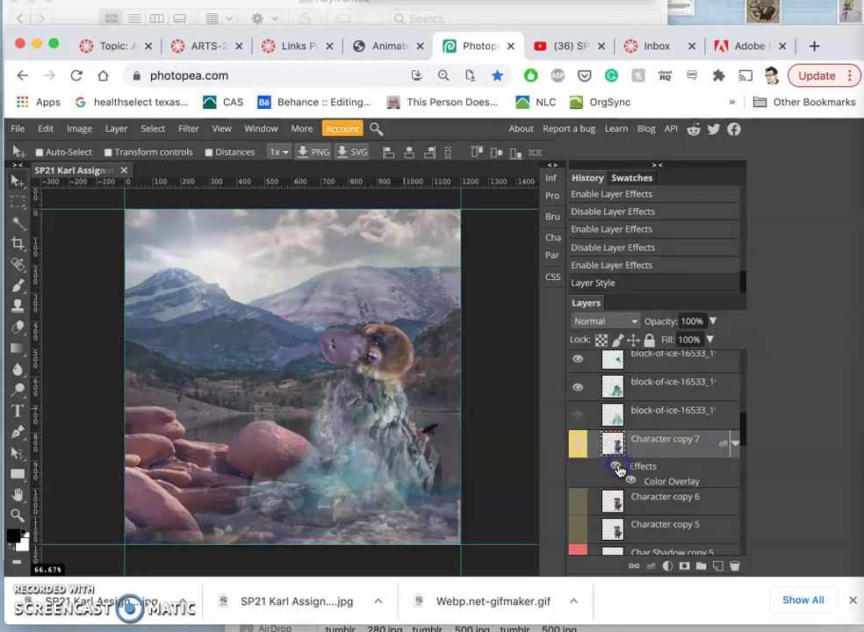
{"action": "triple_click", "coordinate": [617, 472]}
{"action": "left_click", "coordinate": [616, 472]}
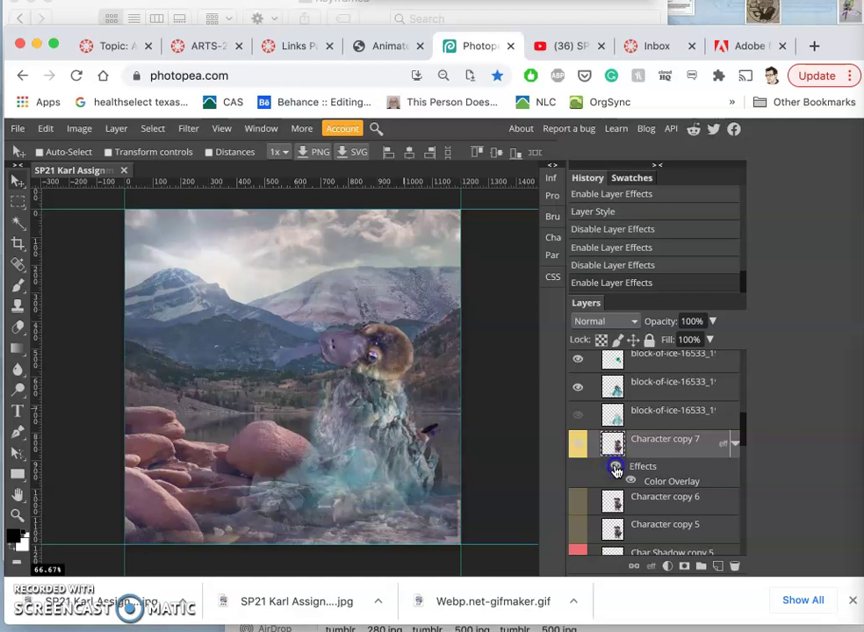
{"action": "left_click", "coordinate": [616, 472]}
{"action": "left_click", "coordinate": [616, 472]}
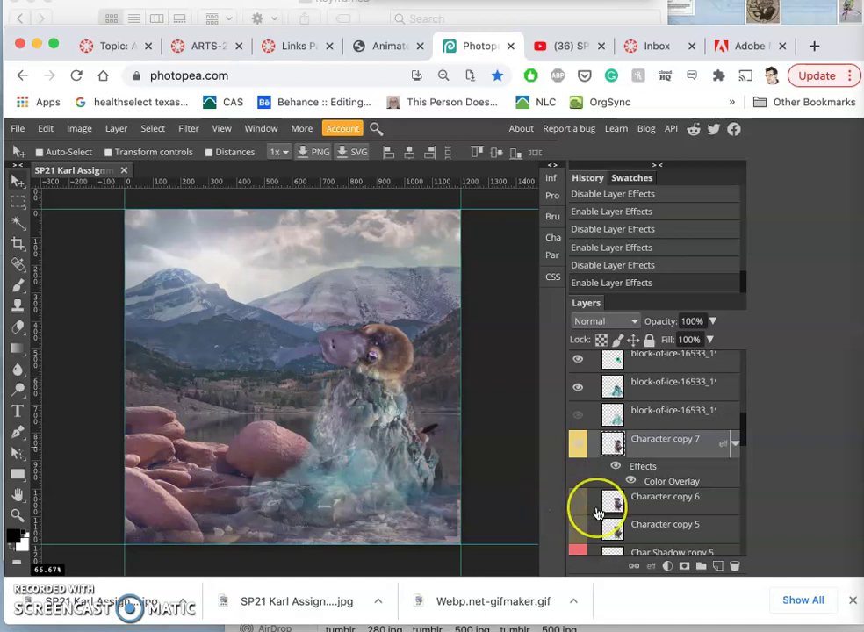
- Lower clouds-4157263 opacity to 22% and Background copy 7 to 19%
{"action": "scroll", "coordinate": [582, 508], "scroll_direction": "down", "scroll_amount": 4}
{"action": "scroll", "coordinate": [598, 514], "scroll_direction": "down", "scroll_amount": 6}
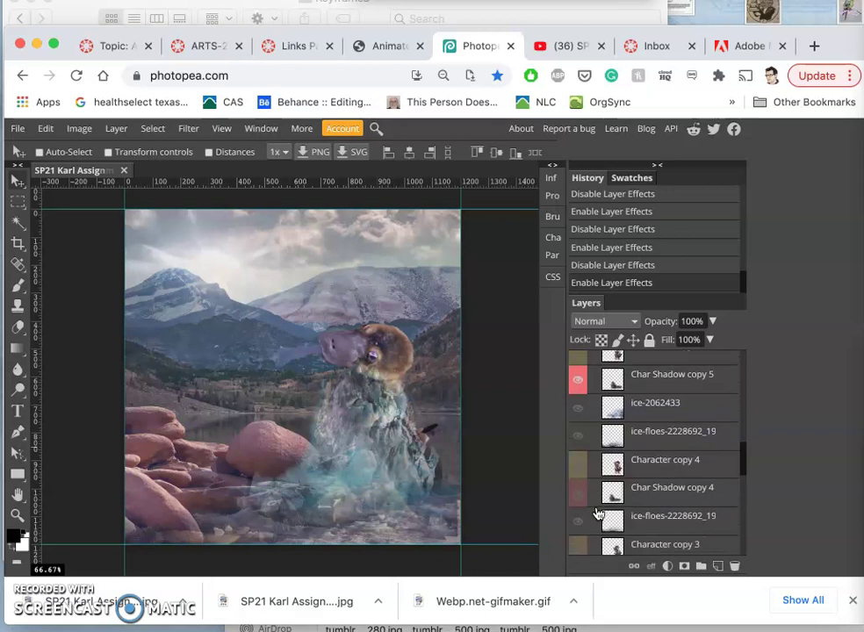
{"action": "scroll", "coordinate": [597, 514], "scroll_direction": "down", "scroll_amount": 4}
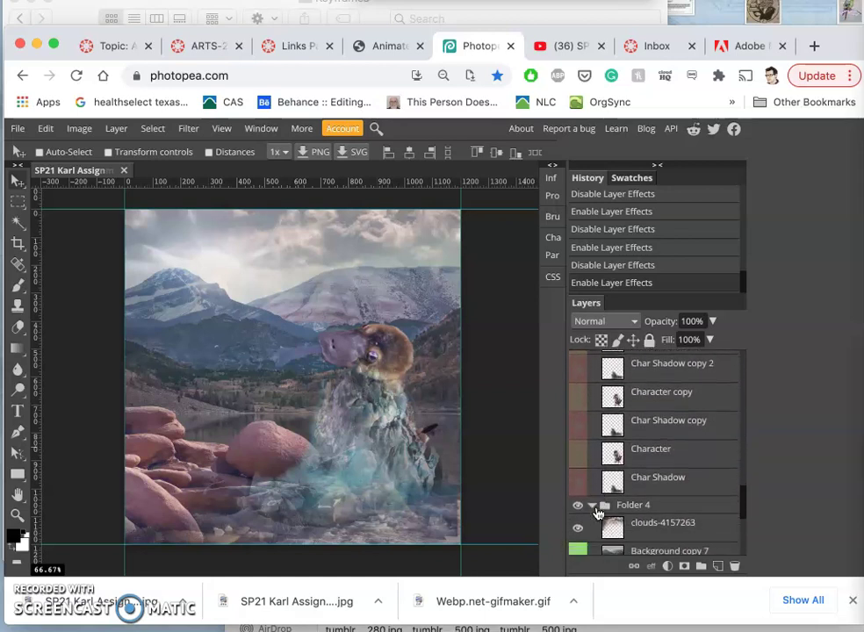
{"action": "left_click", "coordinate": [637, 461]}
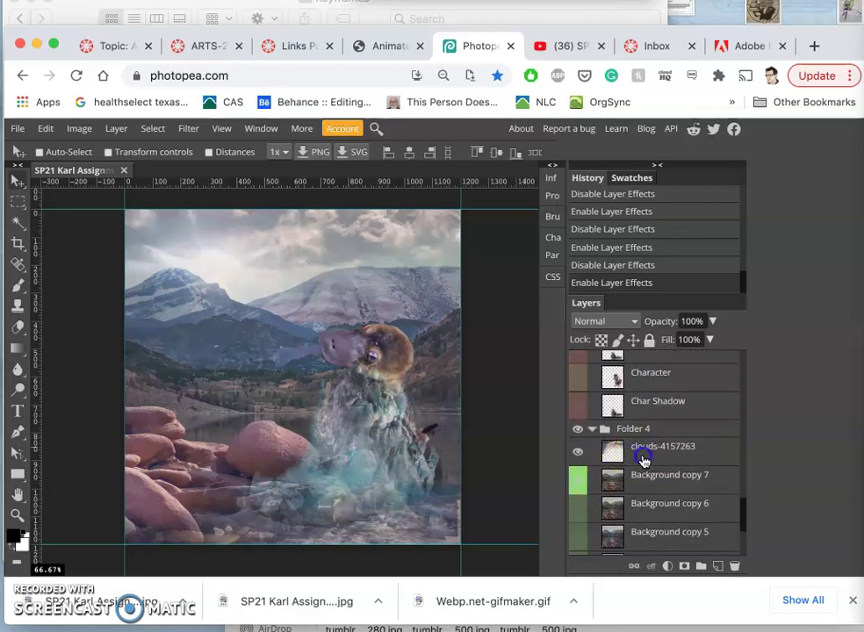
{"action": "left_click_drag", "start_coordinate": [713, 323], "coordinate": [666, 343]}
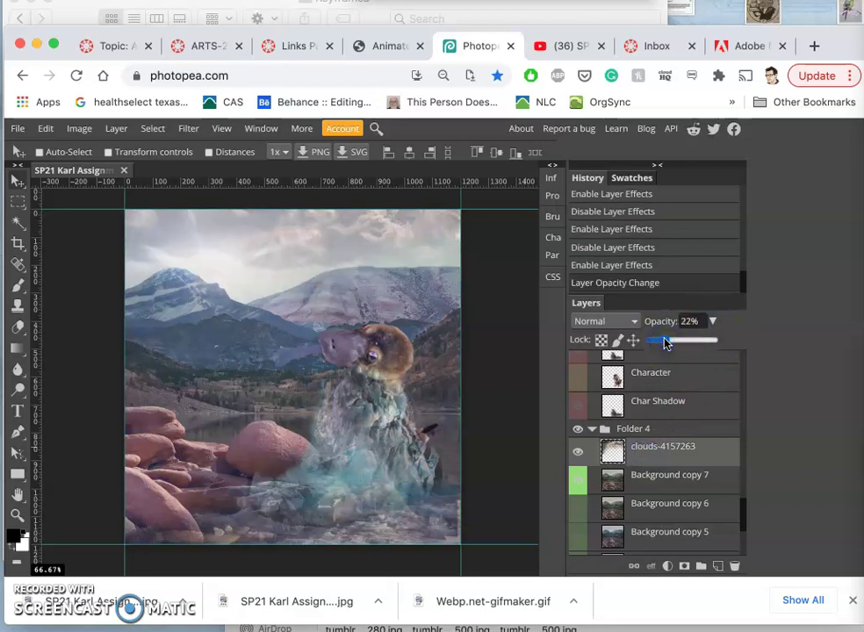
{"action": "left_click", "coordinate": [637, 485]}
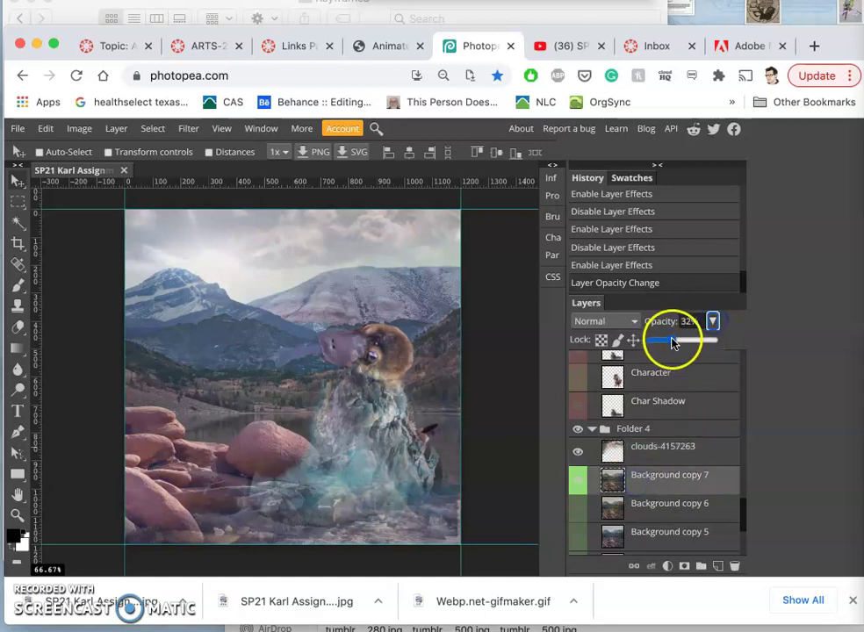
{"action": "left_click_drag", "start_coordinate": [673, 343], "coordinate": [663, 341]}
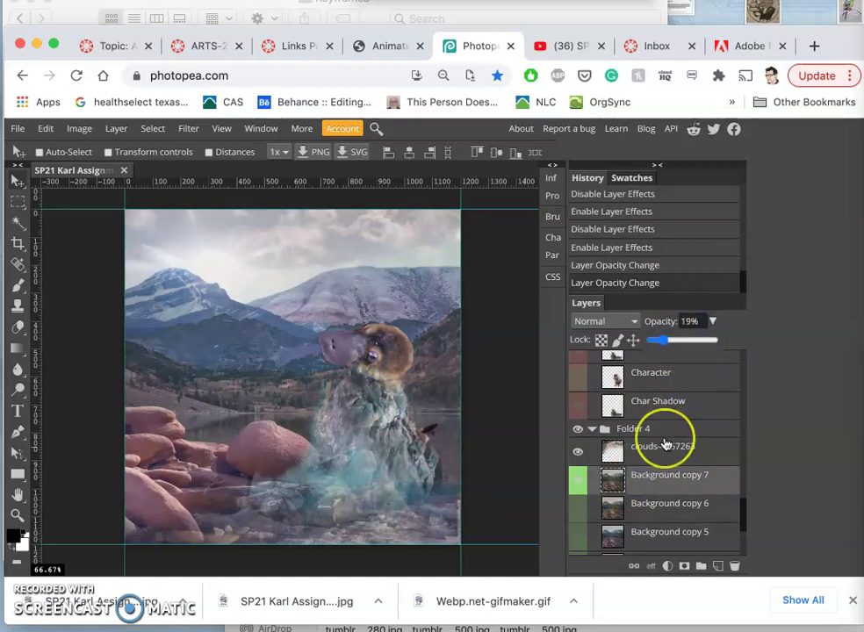
- Preview Background copy 2 hidden and shown, then set its opacity to 33%
{"action": "scroll", "coordinate": [666, 443], "scroll_direction": "down", "scroll_amount": 3}
{"action": "left_click", "coordinate": [578, 493]}
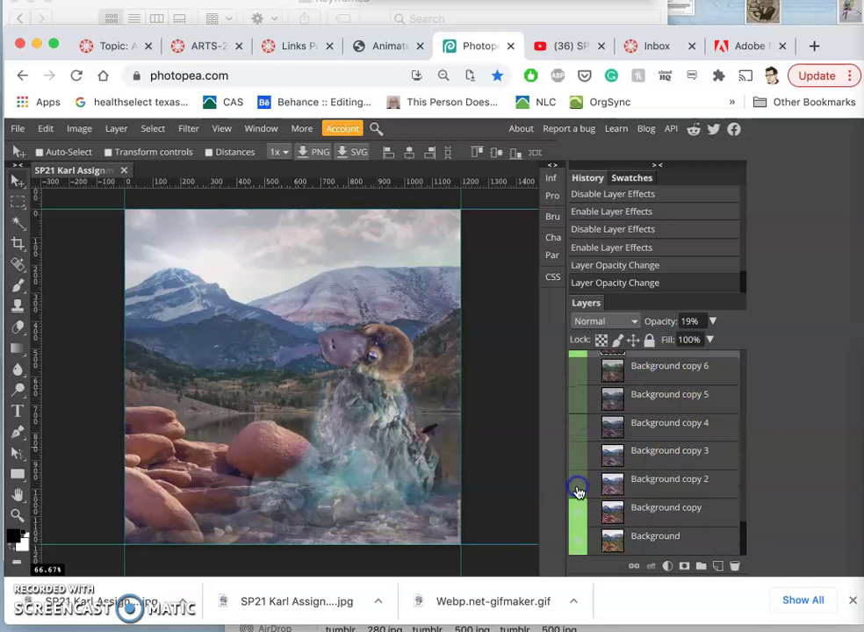
{"action": "left_click", "coordinate": [579, 493]}
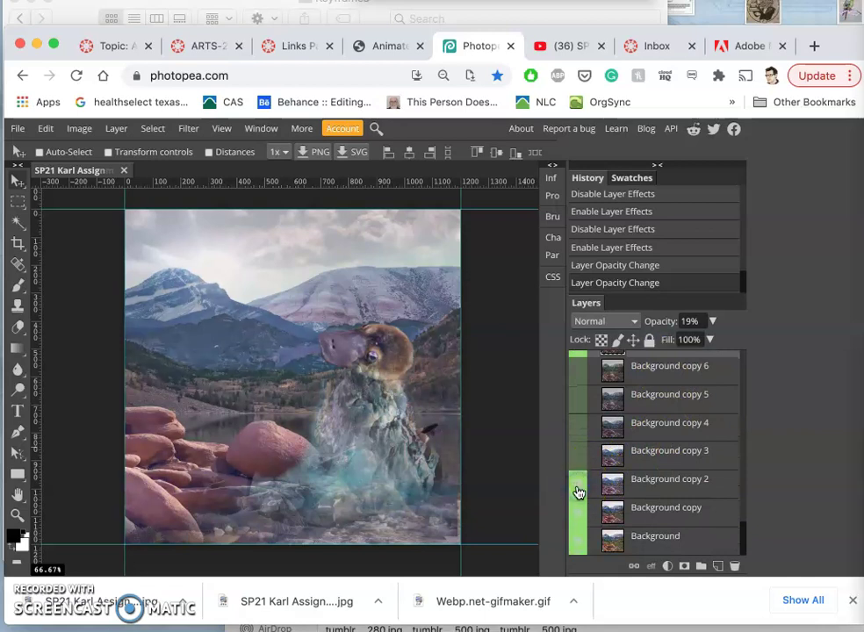
{"action": "left_click", "coordinate": [578, 493]}
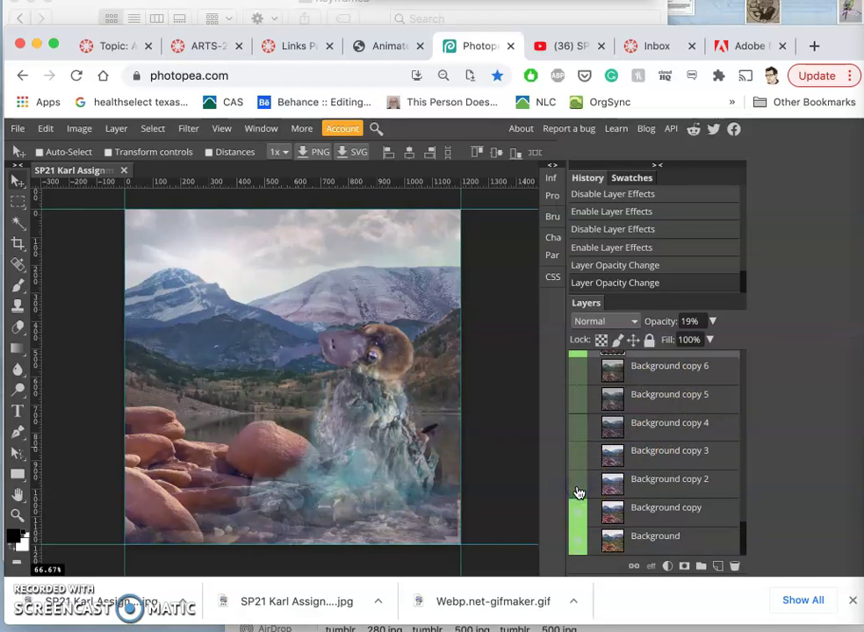
{"action": "left_click", "coordinate": [579, 493]}
{"action": "left_click", "coordinate": [637, 484]}
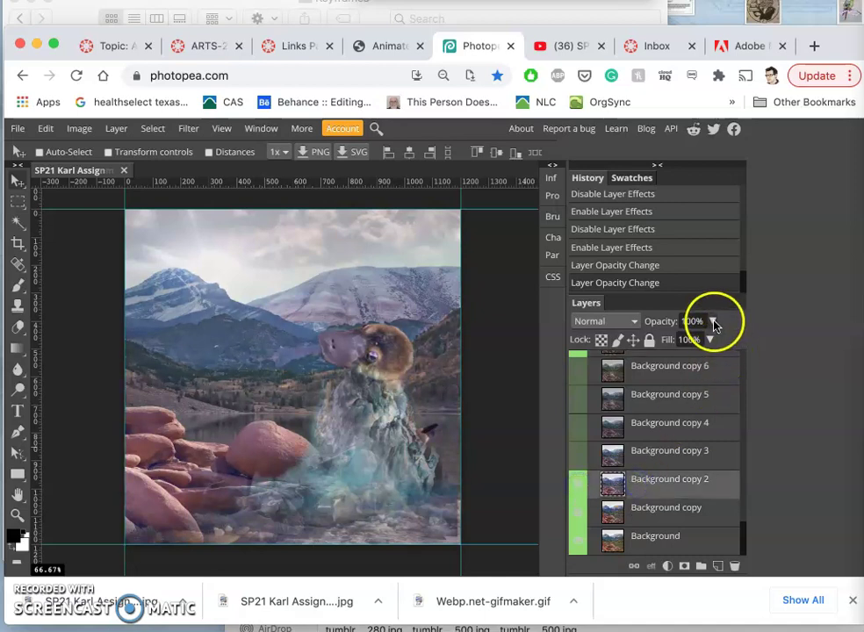
{"action": "left_click", "coordinate": [713, 322]}
{"action": "left_click", "coordinate": [673, 343]}
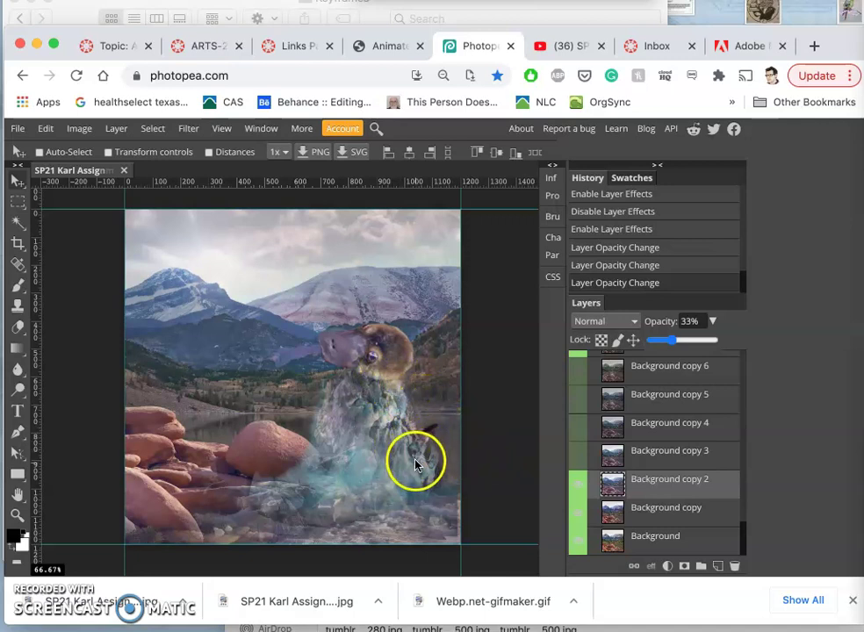
- Export the composite as a 1200×1200 JPG at 70% quality
{"action": "left_click", "coordinate": [16, 129]}
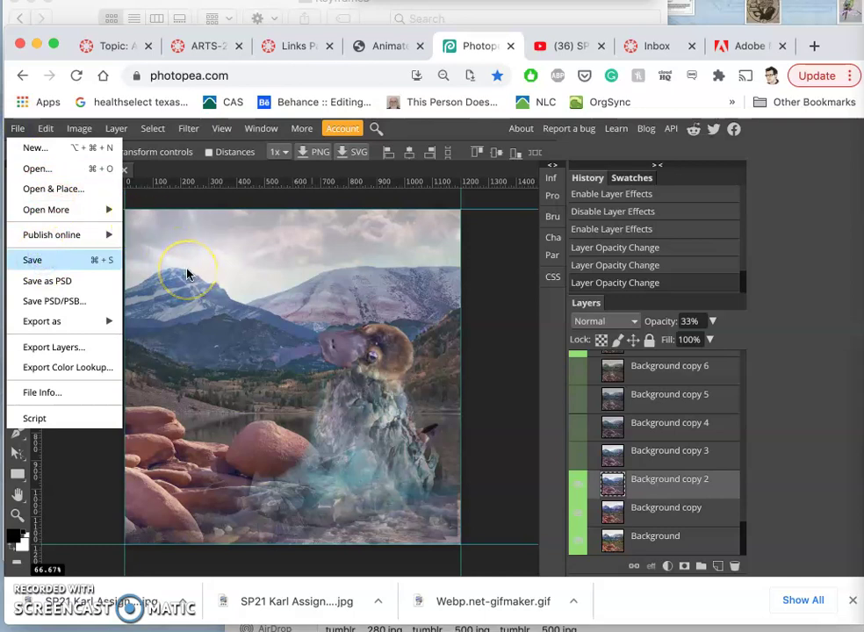
{"action": "left_click", "coordinate": [53, 237]}
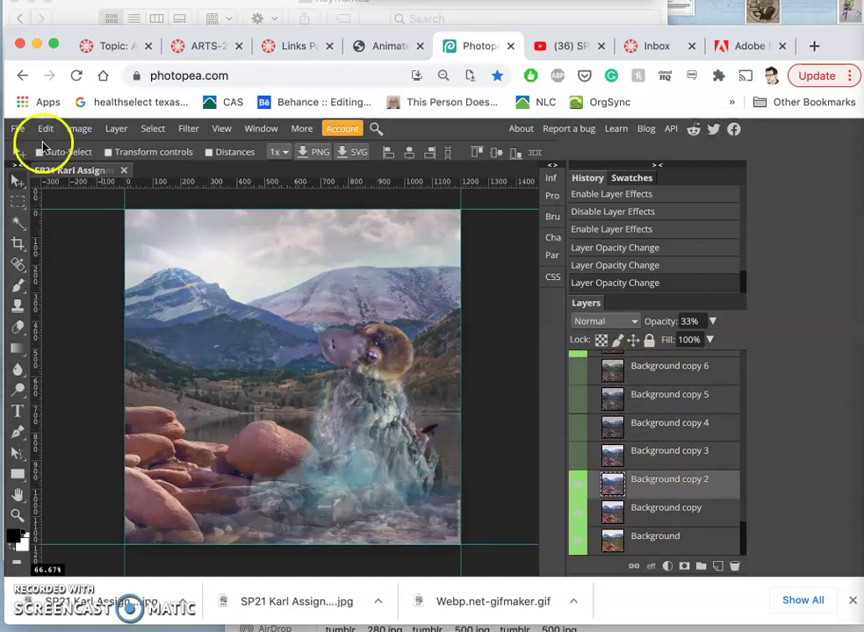
{"action": "left_click", "coordinate": [17, 132]}
{"action": "mouse_move", "coordinate": [62, 323]}
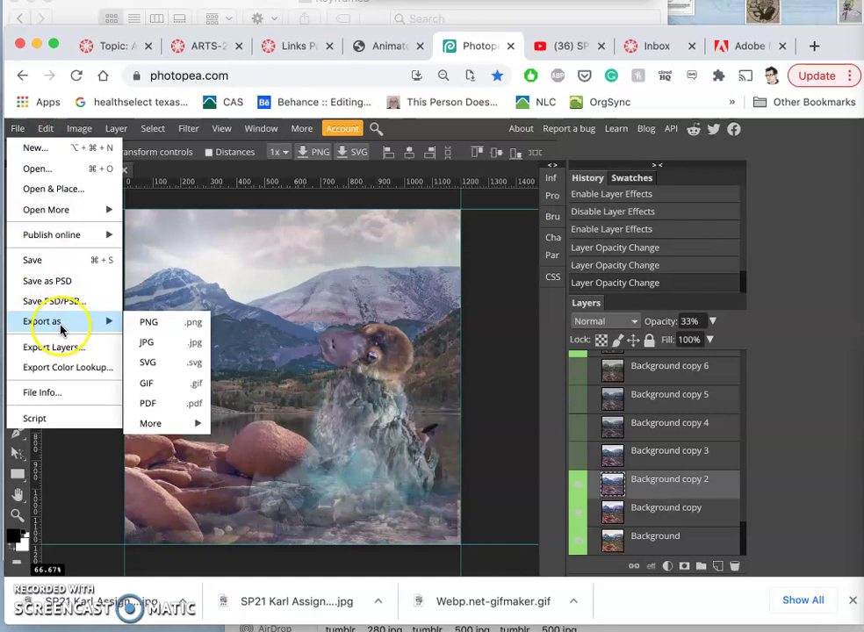
{"action": "left_click", "coordinate": [158, 348]}
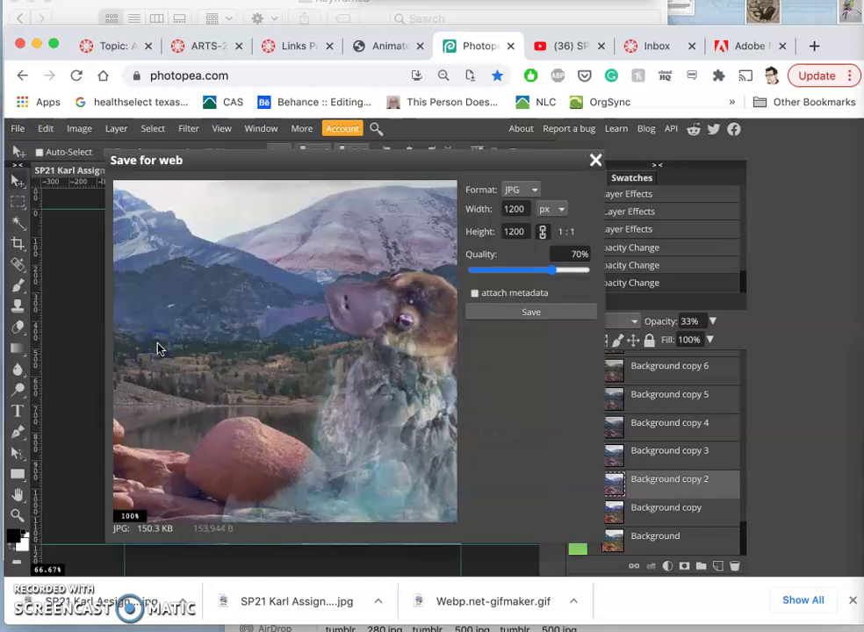
{"action": "left_click", "coordinate": [505, 313]}
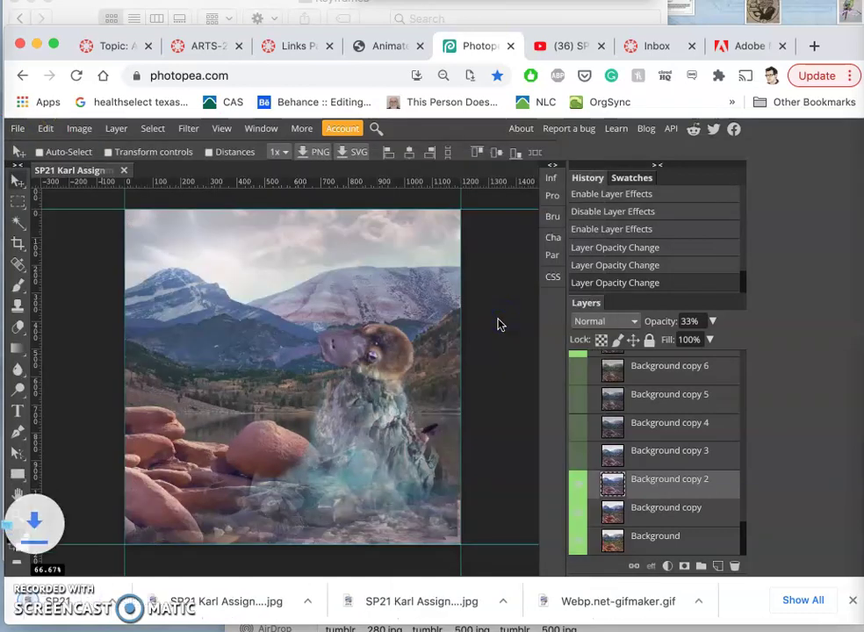
- Find the exported JPG in Downloads and move it into the Keyframes folder
{"action": "left_click", "coordinate": [539, 12]}
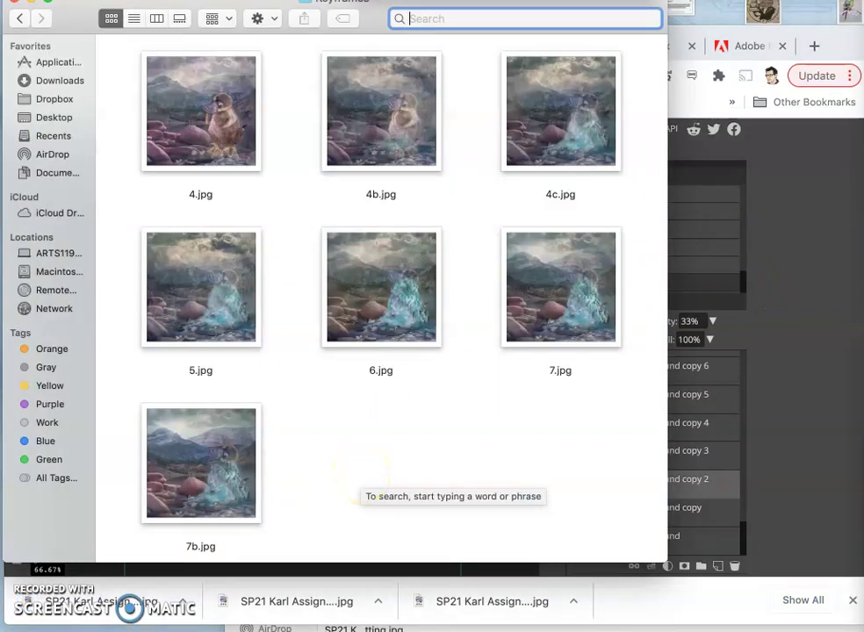
{"action": "key", "text": "super+Tab"}
{"action": "left_click", "coordinate": [785, 227]}
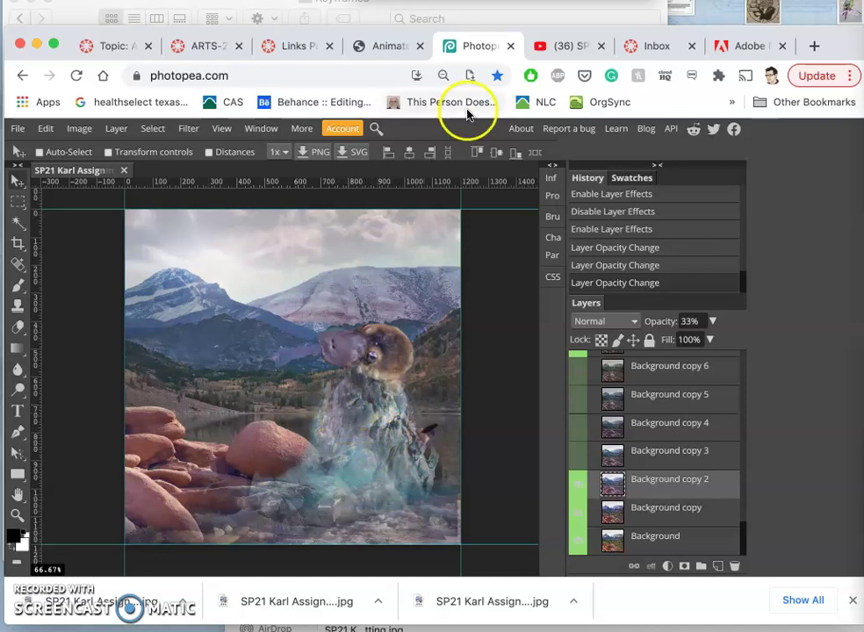
{"action": "left_click", "coordinate": [513, 15]}
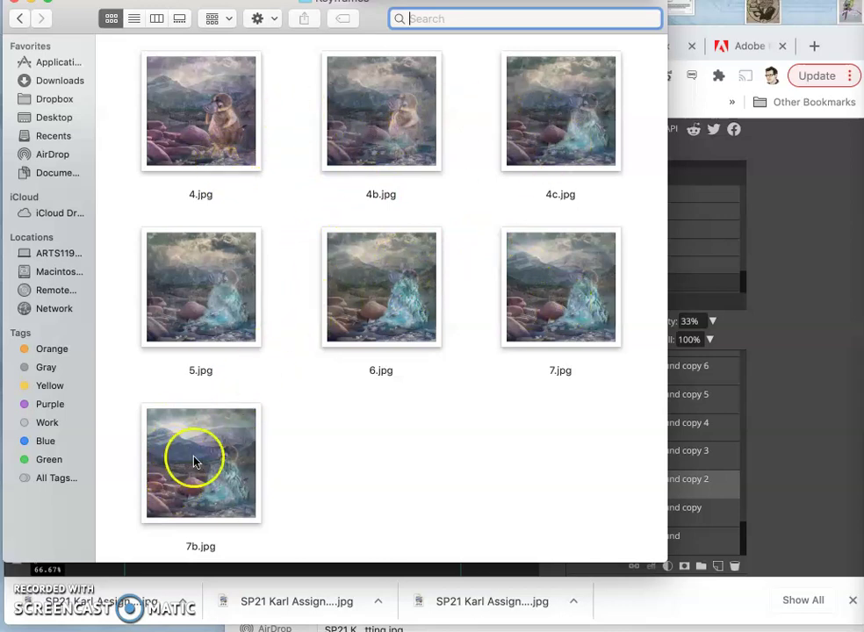
{"action": "left_click", "coordinate": [782, 259]}
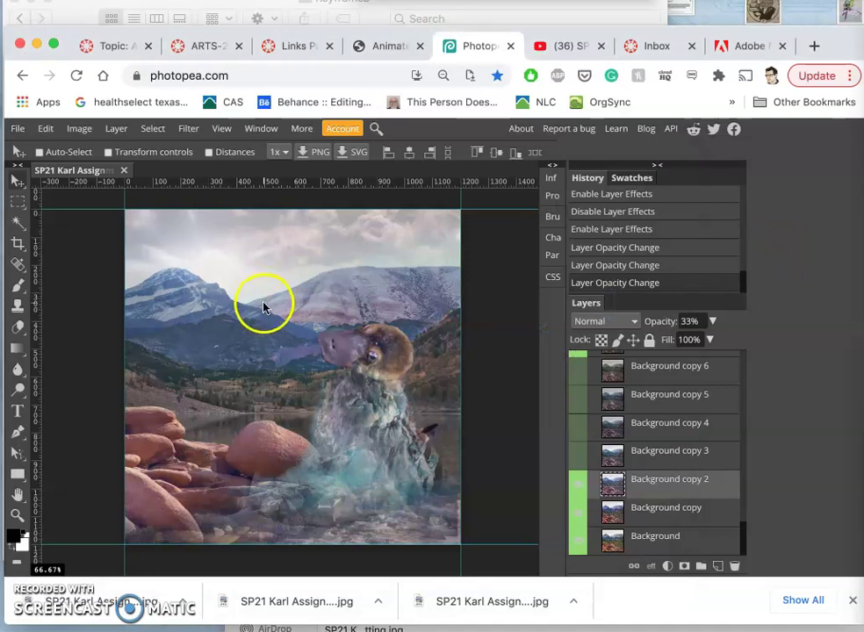
{"action": "left_click", "coordinate": [19, 129]}
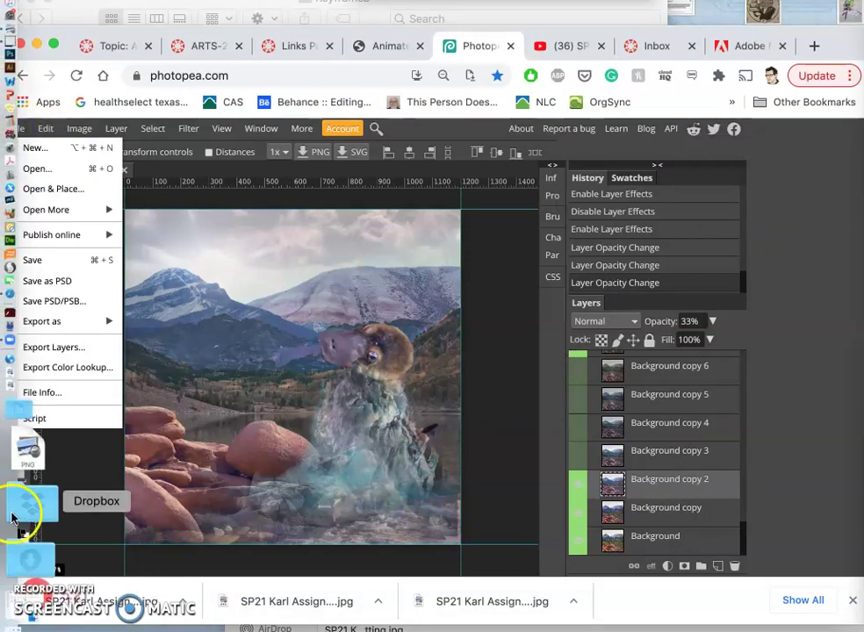
{"action": "left_click", "coordinate": [19, 525]}
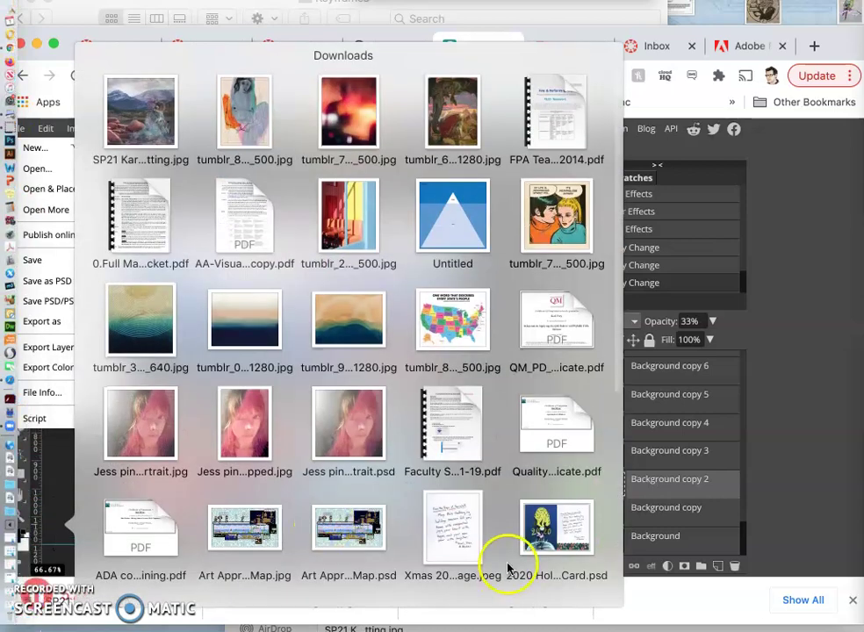
{"action": "scroll", "coordinate": [505, 570], "scroll_direction": "down", "scroll_amount": 5}
{"action": "left_click", "coordinate": [559, 522]}
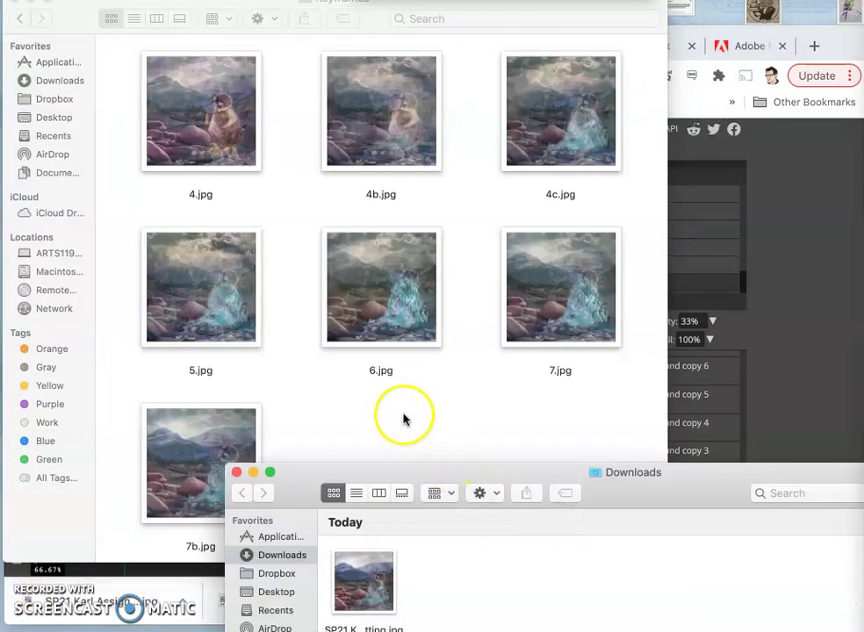
{"action": "left_click_drag", "start_coordinate": [370, 622], "coordinate": [372, 430]}
- Rename the moved JPG to 7c.jpg
{"action": "left_click", "coordinate": [374, 545]}
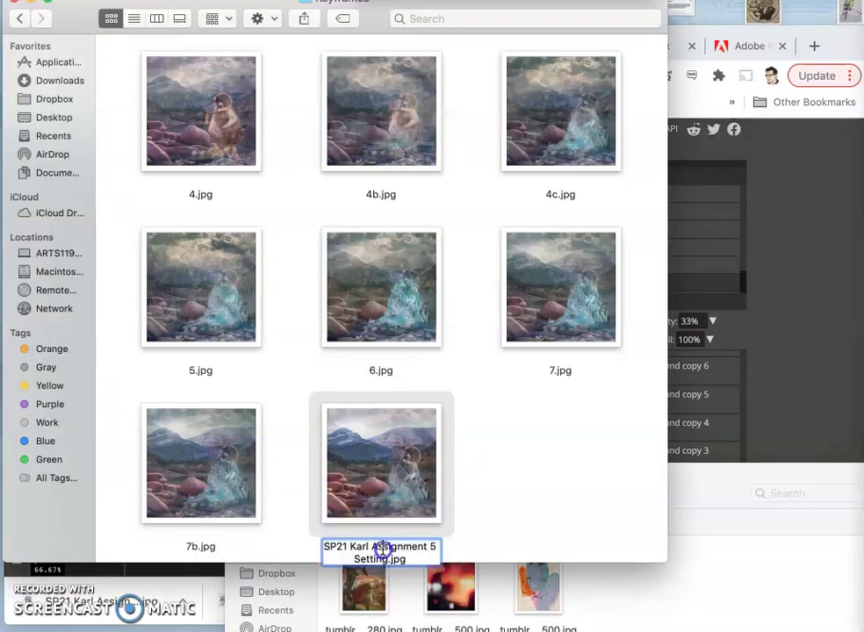
{"action": "left_click", "coordinate": [383, 549]}
{"action": "left_click", "coordinate": [327, 548]}
{"action": "left_click_drag", "start_coordinate": [326, 547], "coordinate": [385, 553]}
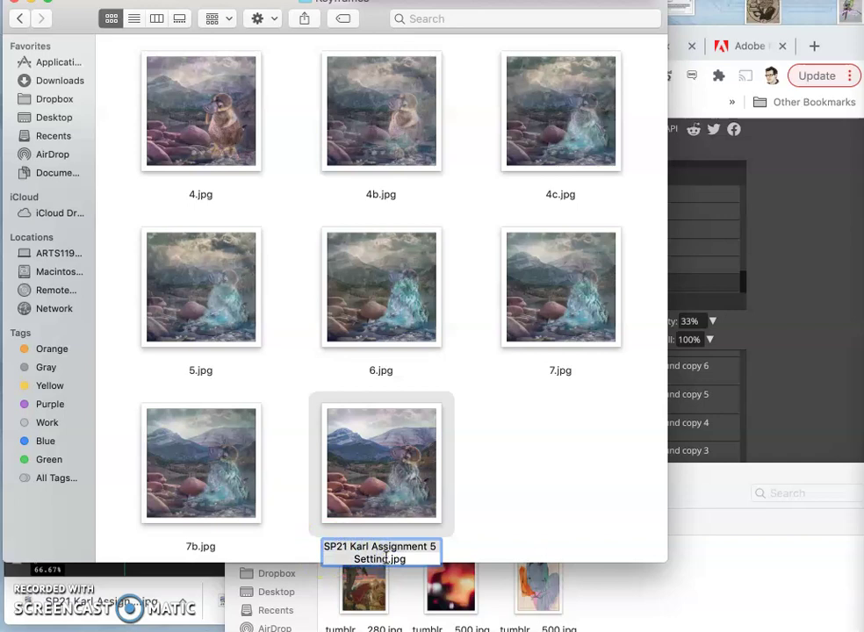
{"action": "type", "text": "7d"}
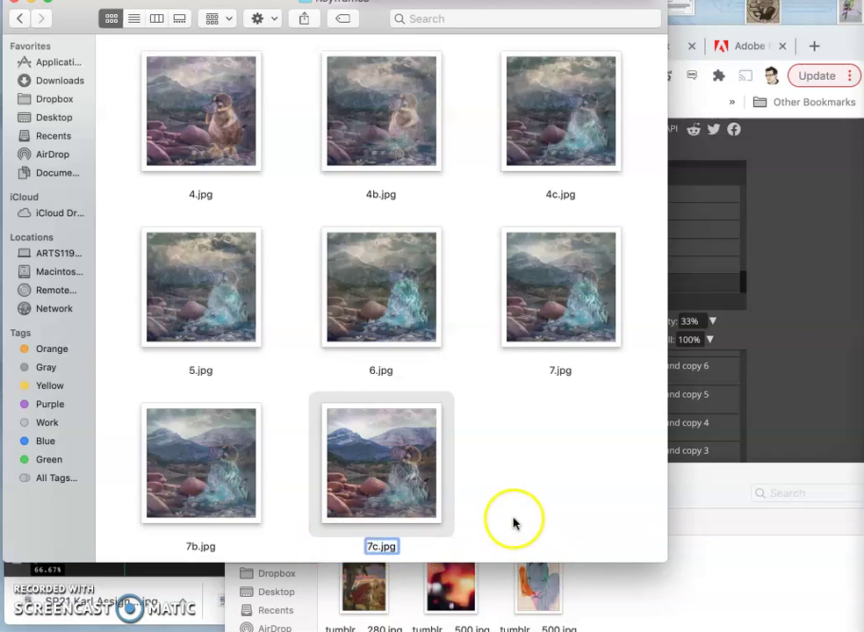
{"action": "left_click", "coordinate": [513, 520]}
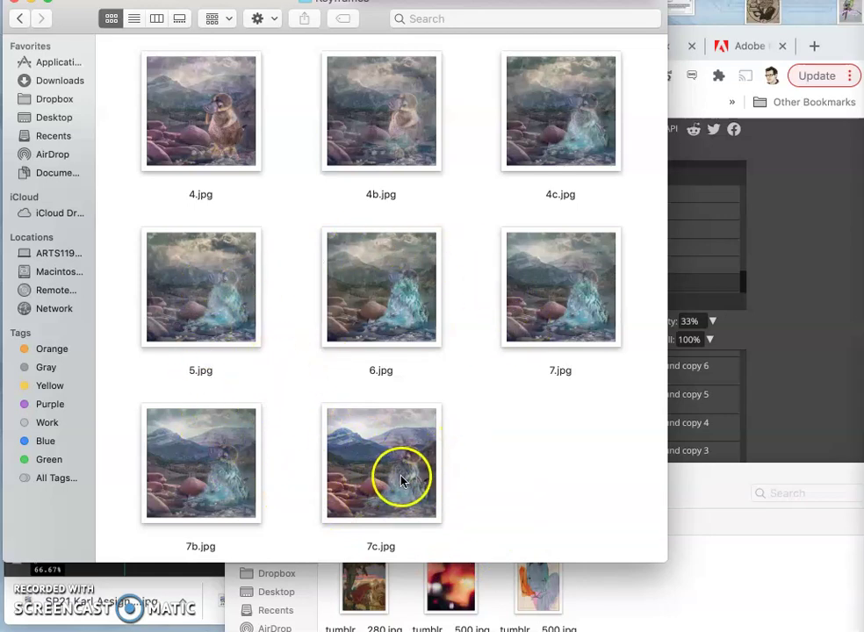
- Hide Background copy 2 and toggle Background copy 7's visibility
{"action": "left_click", "coordinate": [781, 410]}
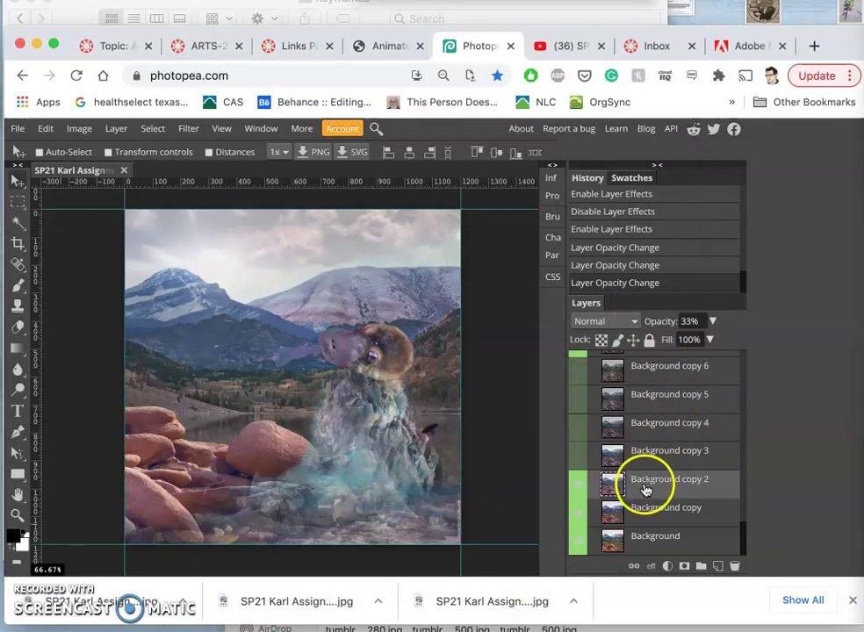
{"action": "left_click", "coordinate": [581, 483]}
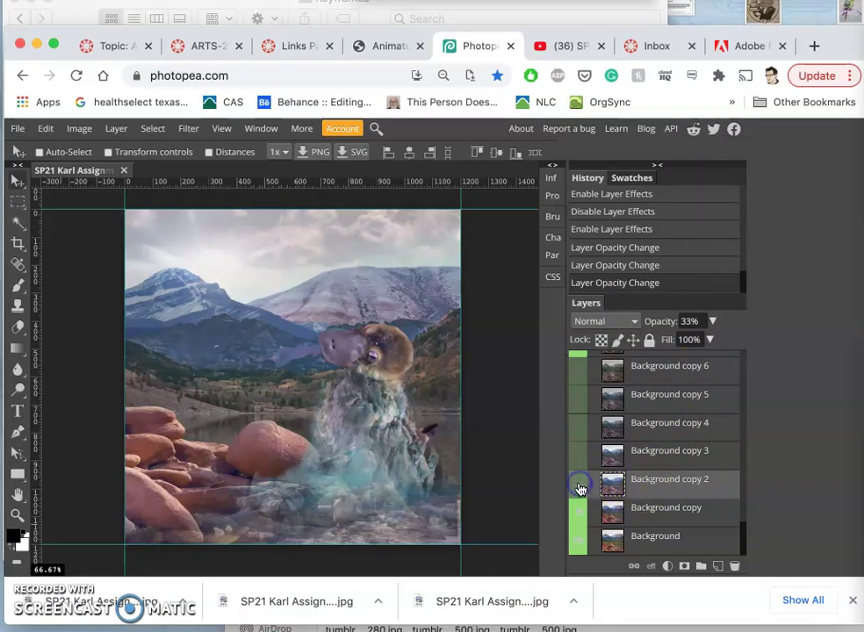
{"action": "left_click", "coordinate": [636, 513]}
{"action": "scroll", "coordinate": [648, 448], "scroll_direction": "up", "scroll_amount": 2}
{"action": "left_click", "coordinate": [652, 384]}
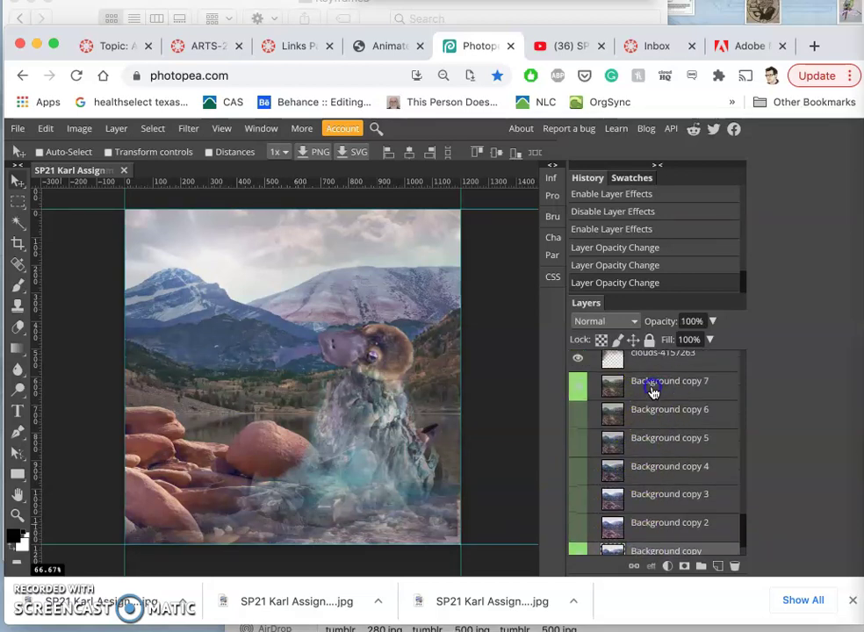
{"action": "left_click", "coordinate": [713, 323]}
{"action": "left_click", "coordinate": [578, 383]}
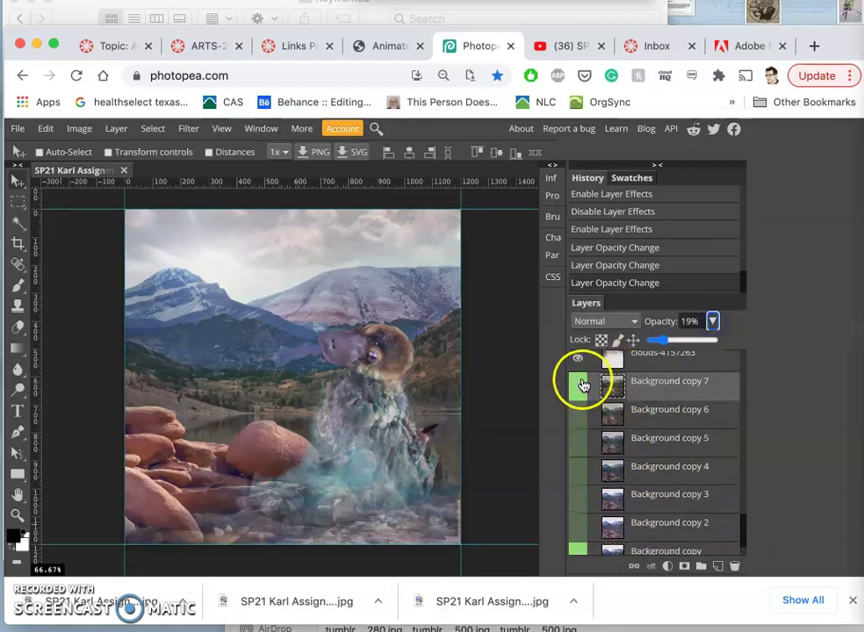
{"action": "scroll", "coordinate": [666, 495], "scroll_direction": "up", "scroll_amount": 3}
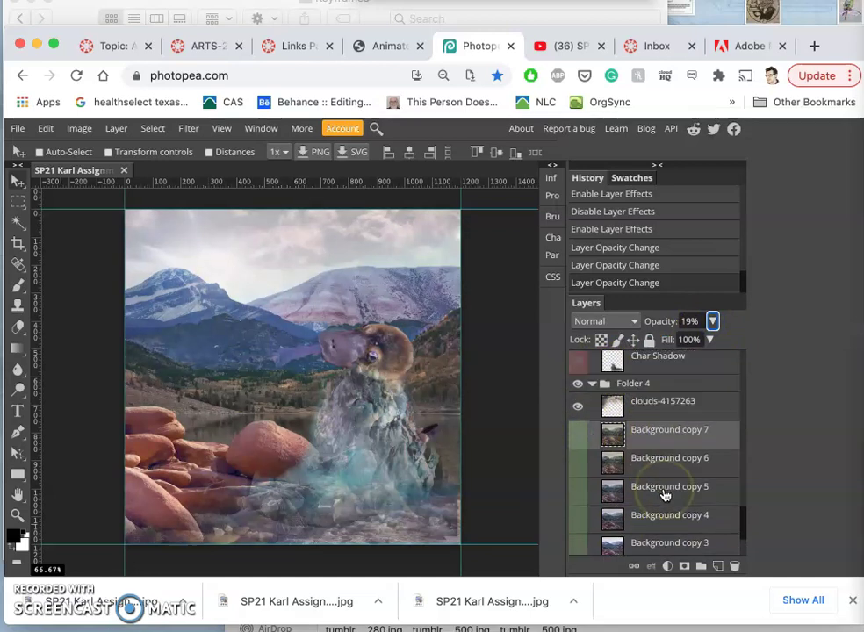
- Lower clouds-4157263 to 11% opacity and toggle Char Shadow copy 5's visibility
{"action": "left_click", "coordinate": [664, 434]}
{"action": "left_click", "coordinate": [714, 322]}
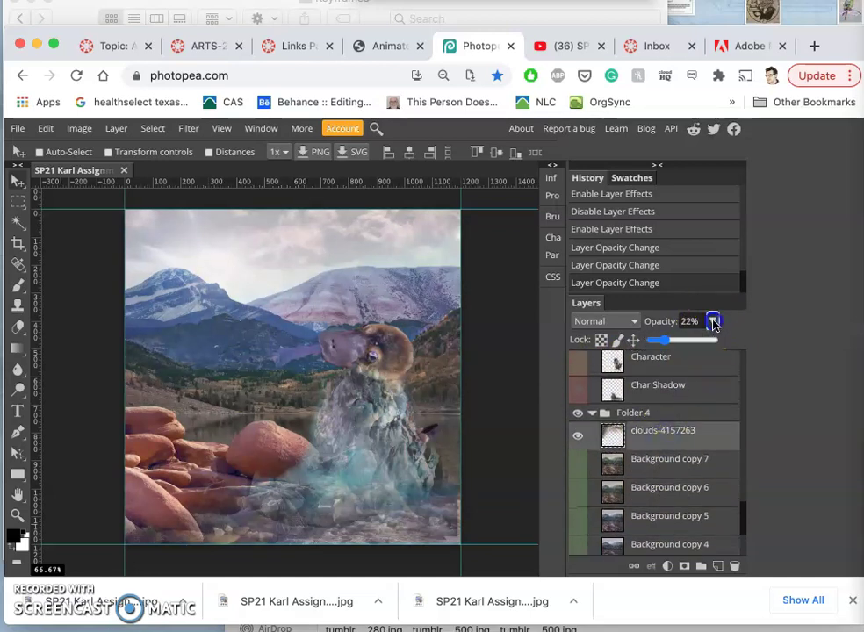
{"action": "left_click_drag", "start_coordinate": [672, 341], "coordinate": [660, 343]}
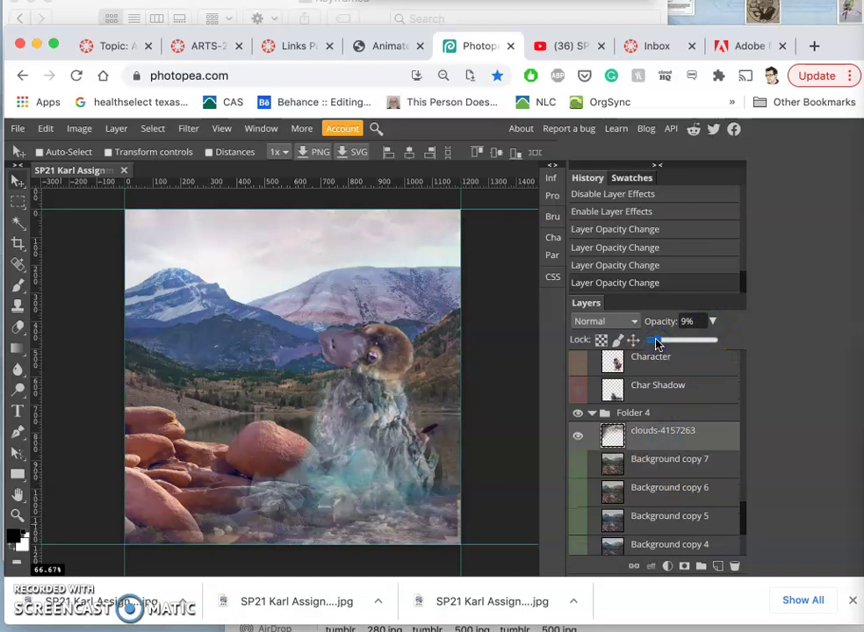
{"action": "left_click_drag", "start_coordinate": [659, 342], "coordinate": [661, 341]}
{"action": "scroll", "coordinate": [654, 460], "scroll_direction": "up", "scroll_amount": 2}
{"action": "scroll", "coordinate": [655, 459], "scroll_direction": "up", "scroll_amount": 8}
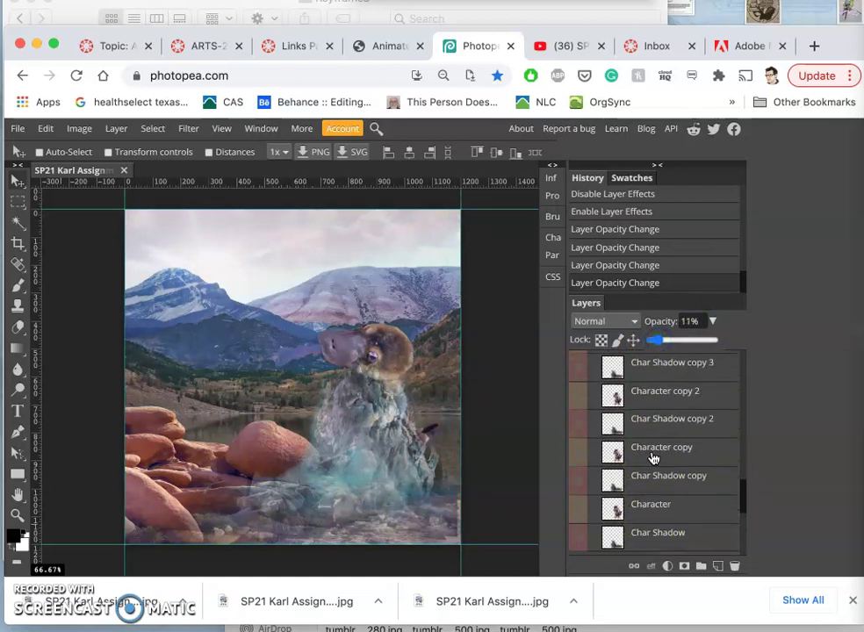
{"action": "scroll", "coordinate": [654, 459], "scroll_direction": "up", "scroll_amount": 3}
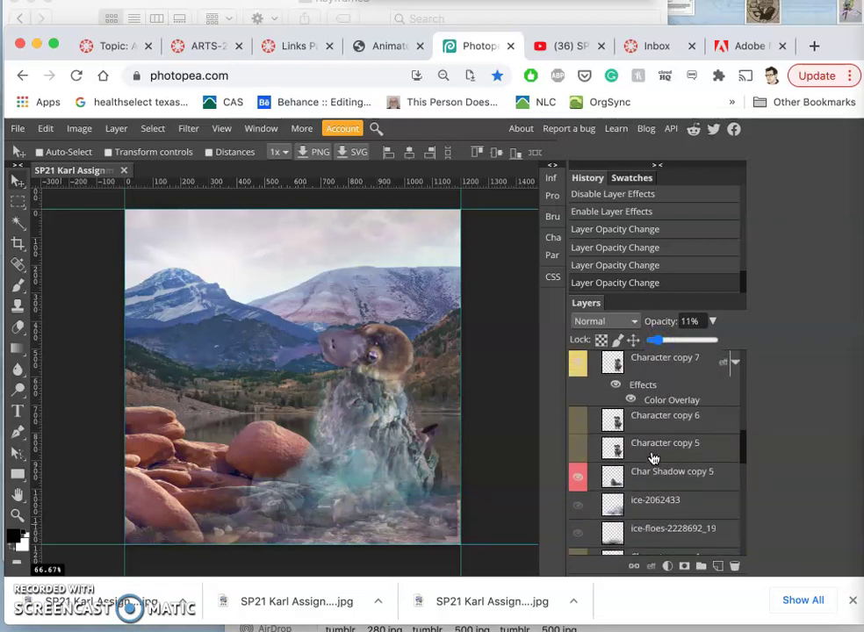
{"action": "left_click", "coordinate": [579, 492]}
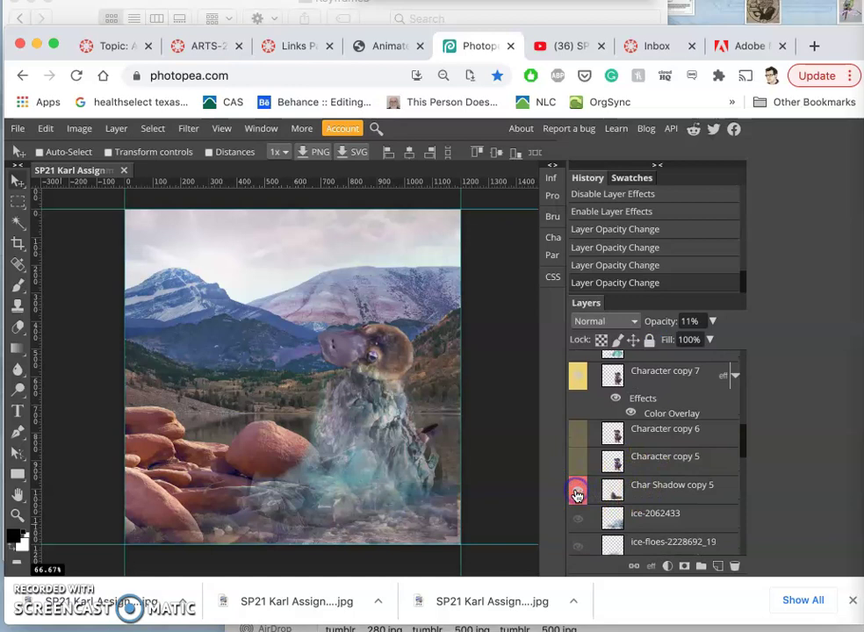
- Compare the scene with and without Char Shadow copy 5, then shift that shadow right
{"action": "left_click", "coordinate": [578, 494]}
{"action": "left_click", "coordinate": [581, 495]}
{"action": "left_click", "coordinate": [580, 494]}
{"action": "left_click", "coordinate": [634, 497]}
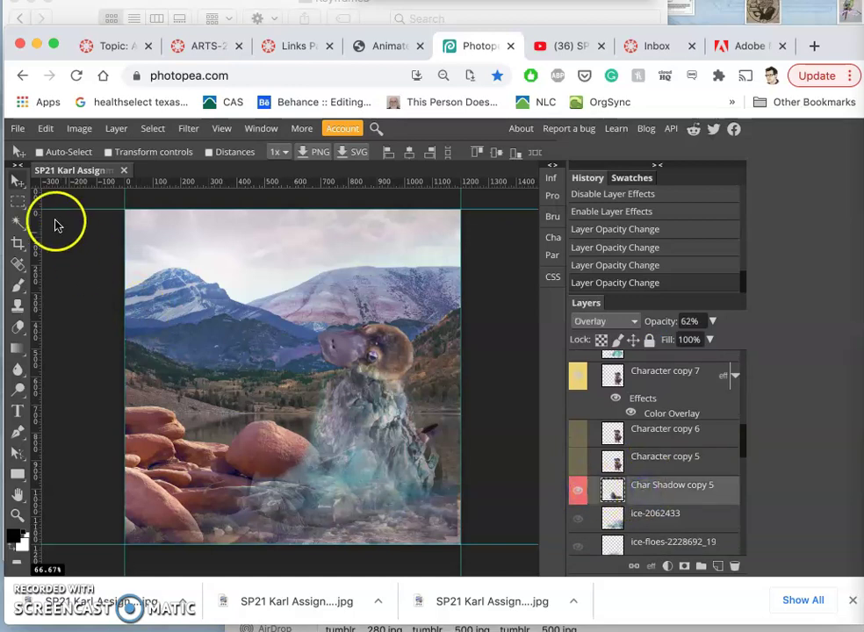
{"action": "left_click", "coordinate": [277, 463]}
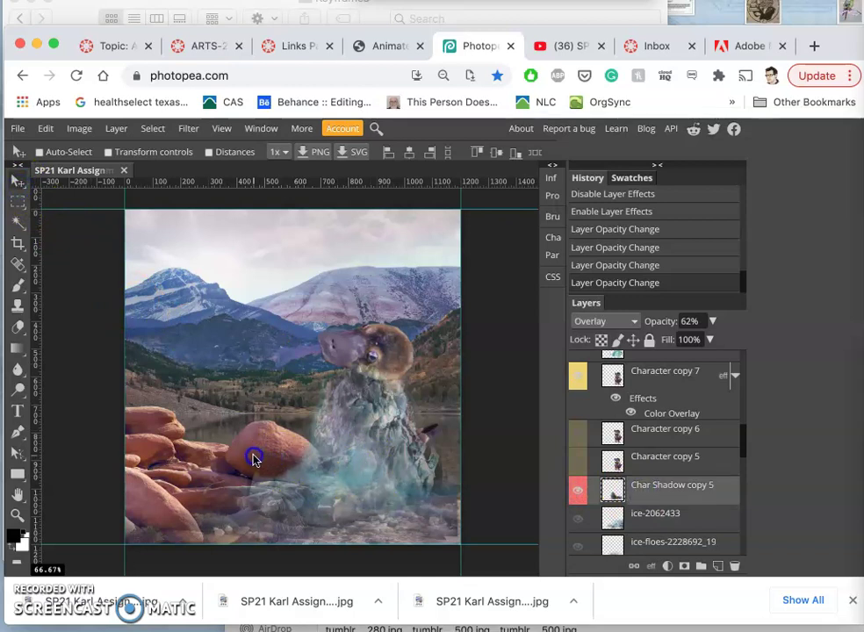
{"action": "left_click_drag", "start_coordinate": [253, 459], "coordinate": [429, 474]}
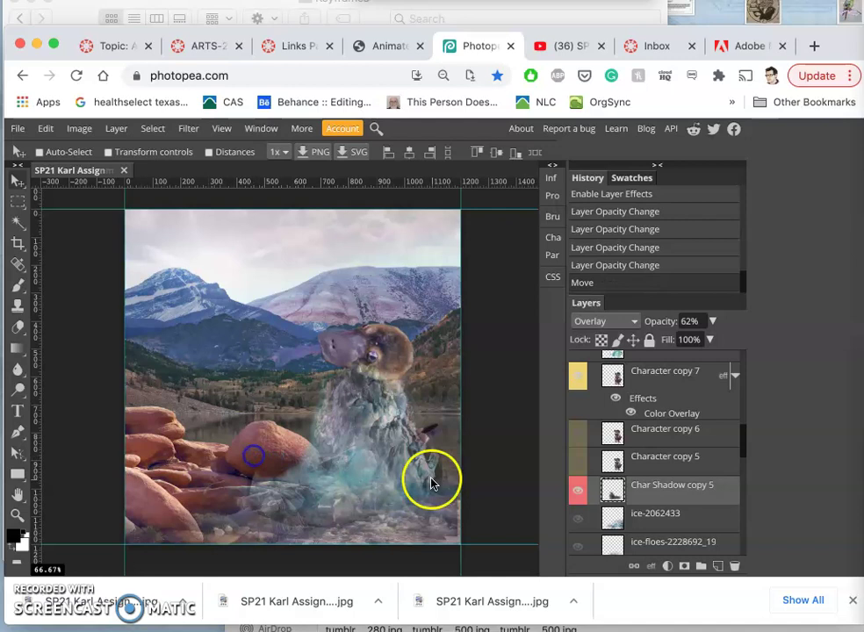
- Duplicate Character copy 7 as Character copy 8 and toggle the original's visibility
{"action": "scroll", "coordinate": [652, 485], "scroll_direction": "up", "scroll_amount": 3}
{"action": "left_click", "coordinate": [654, 470]}
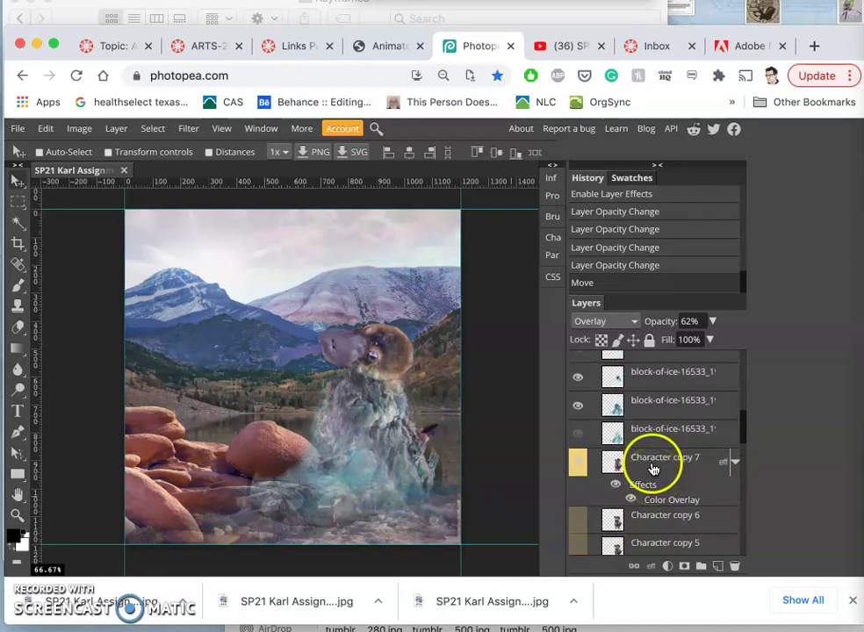
{"action": "left_click", "coordinate": [653, 470]}
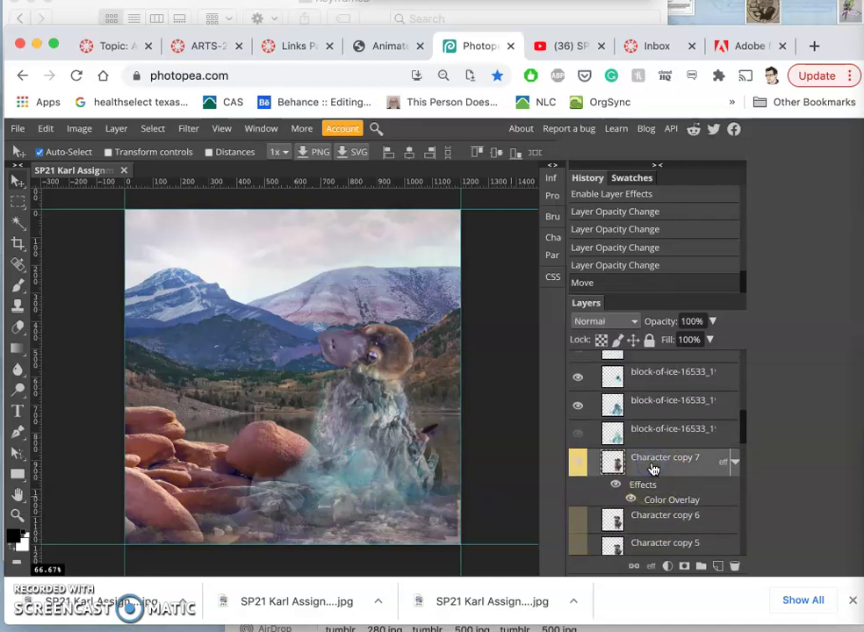
{"action": "key", "text": "super+j"}
{"action": "left_click", "coordinate": [579, 519]}
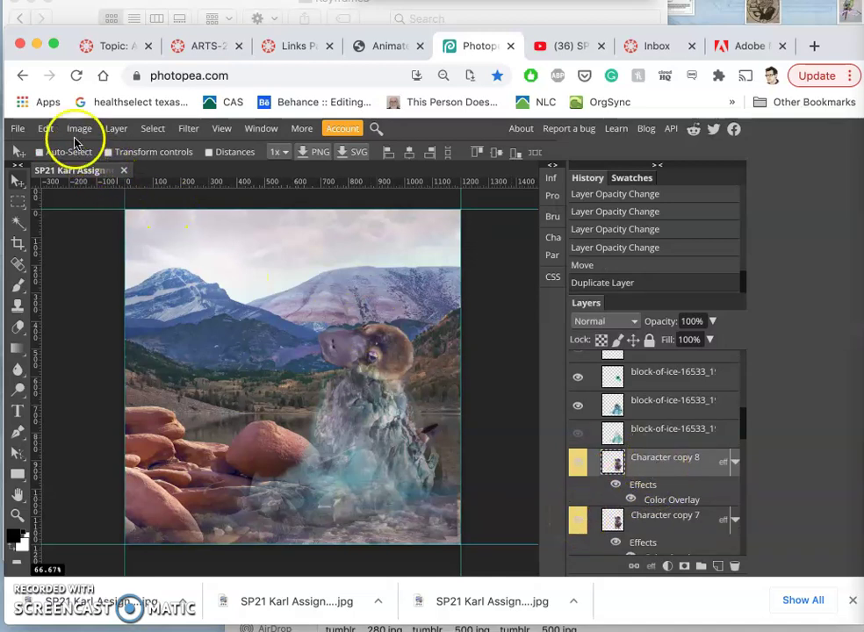
- Start a Puppet Warp and pin the platypus at head left, head right, mid-body and tip
{"action": "left_click", "coordinate": [45, 130]}
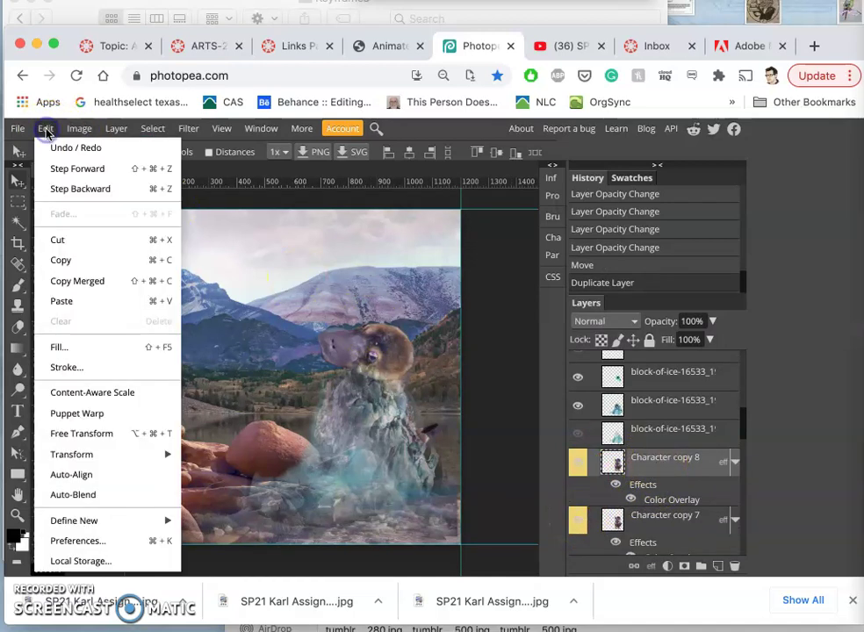
{"action": "left_click", "coordinate": [99, 413]}
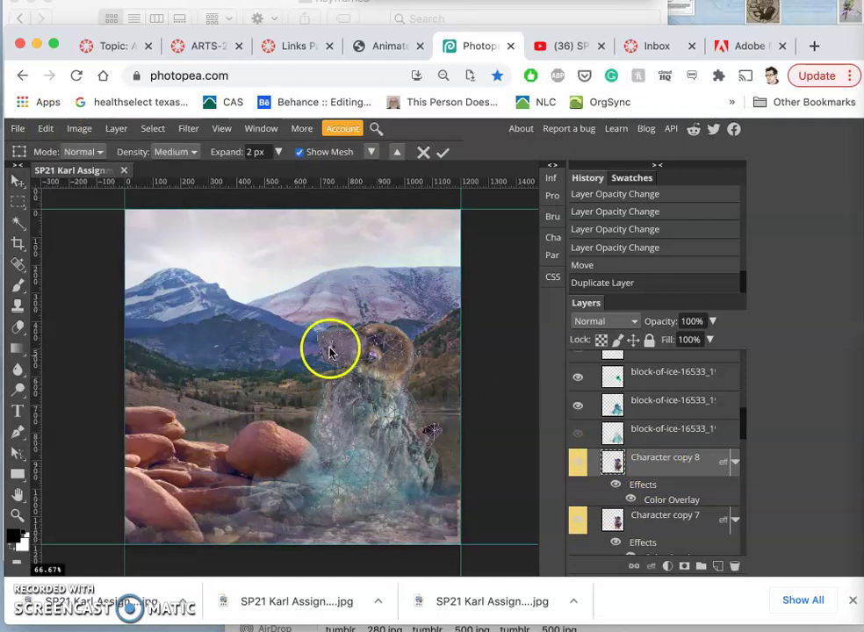
{"action": "left_click", "coordinate": [330, 347]}
{"action": "left_click", "coordinate": [402, 364]}
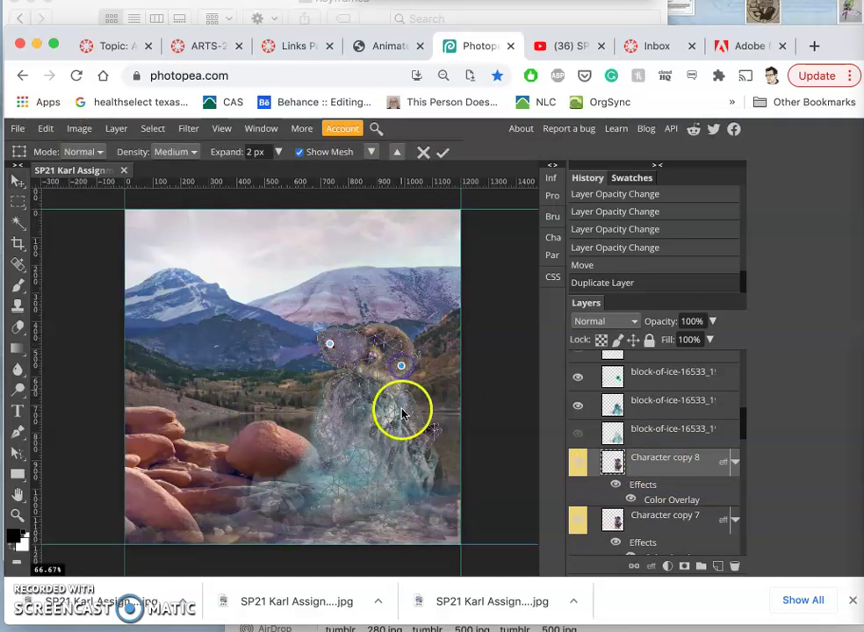
{"action": "left_click", "coordinate": [410, 421]}
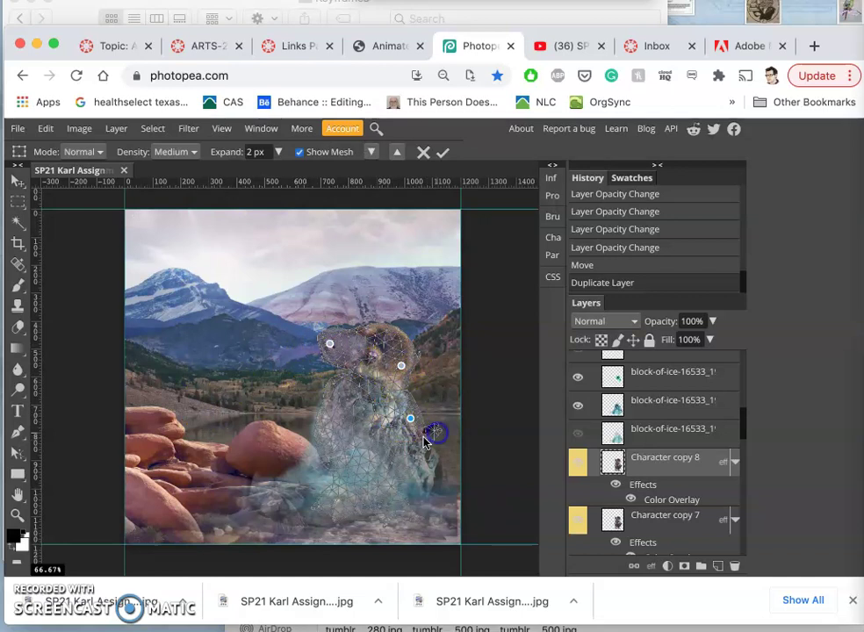
{"action": "left_click", "coordinate": [331, 432]}
- Nudge the head pins down and left, pull the lower body down, and commit the warp
{"action": "left_click", "coordinate": [330, 345]}
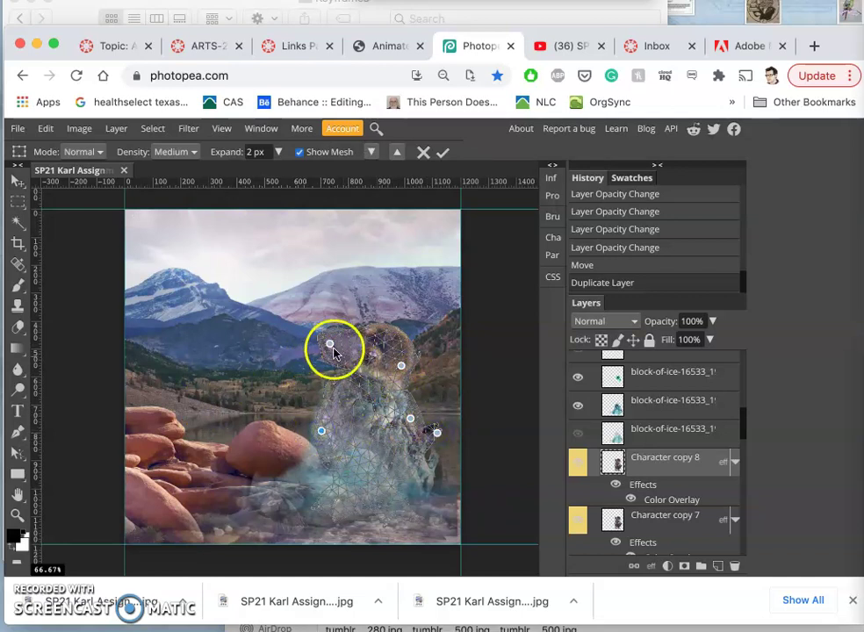
{"action": "left_click_drag", "start_coordinate": [333, 349], "coordinate": [333, 352]}
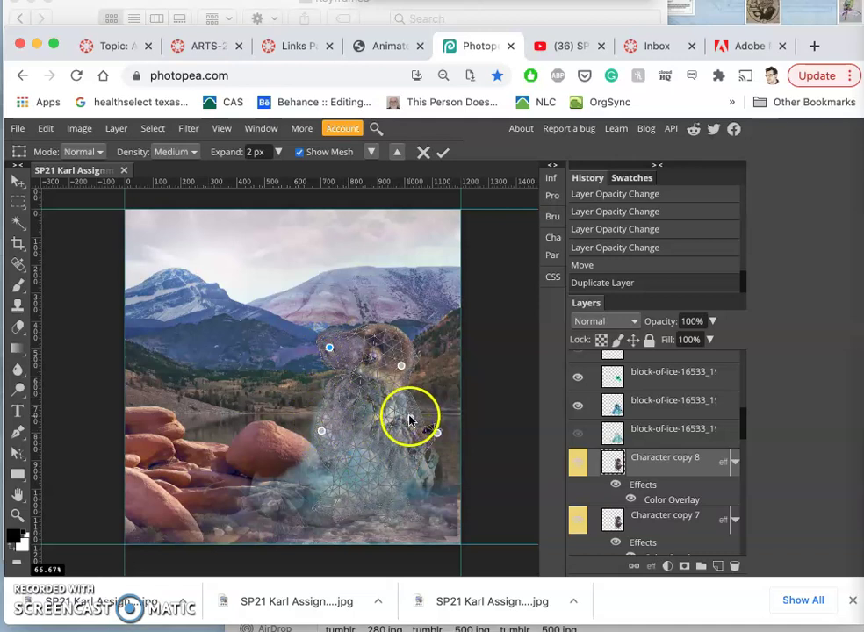
{"action": "left_click_drag", "start_coordinate": [402, 366], "coordinate": [396, 370]}
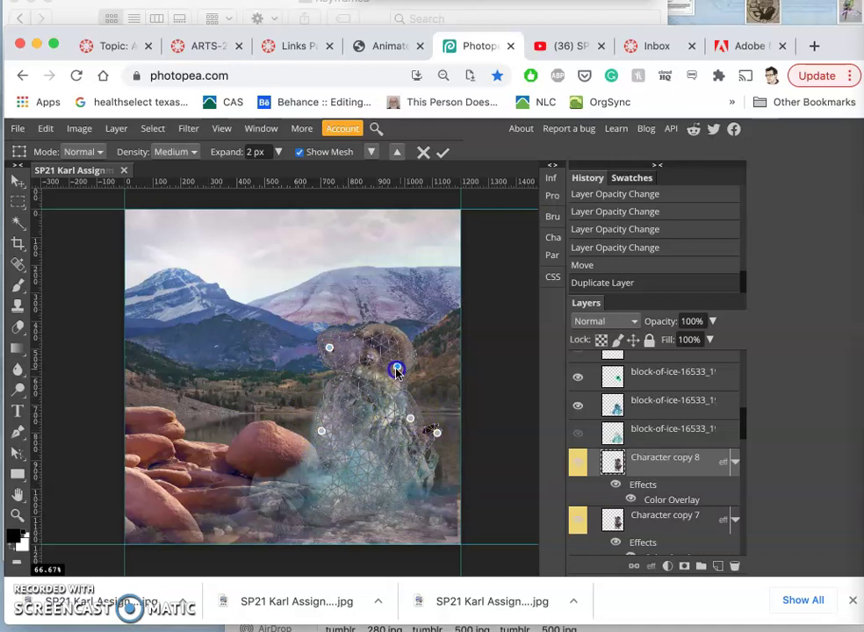
{"action": "left_click", "coordinate": [329, 349]}
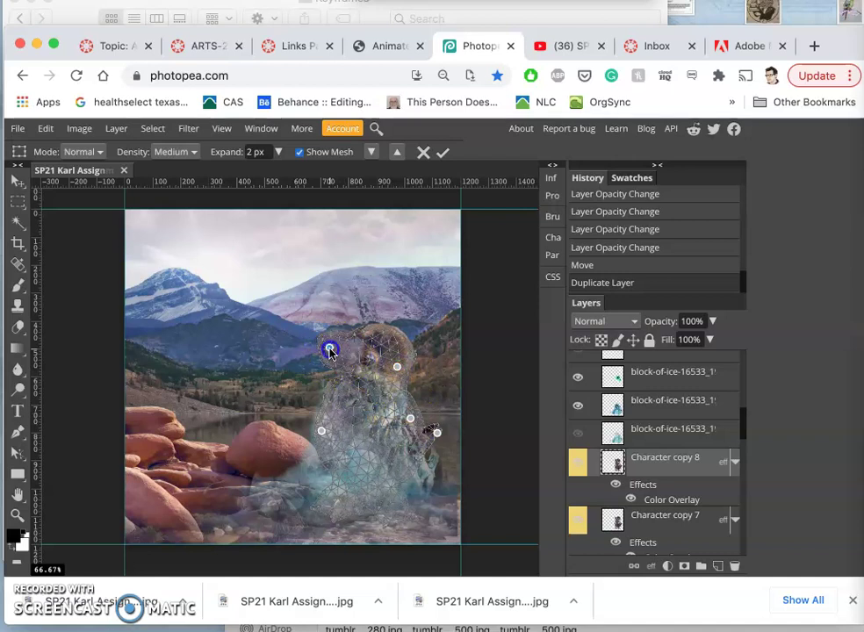
{"action": "left_click", "coordinate": [323, 431]}
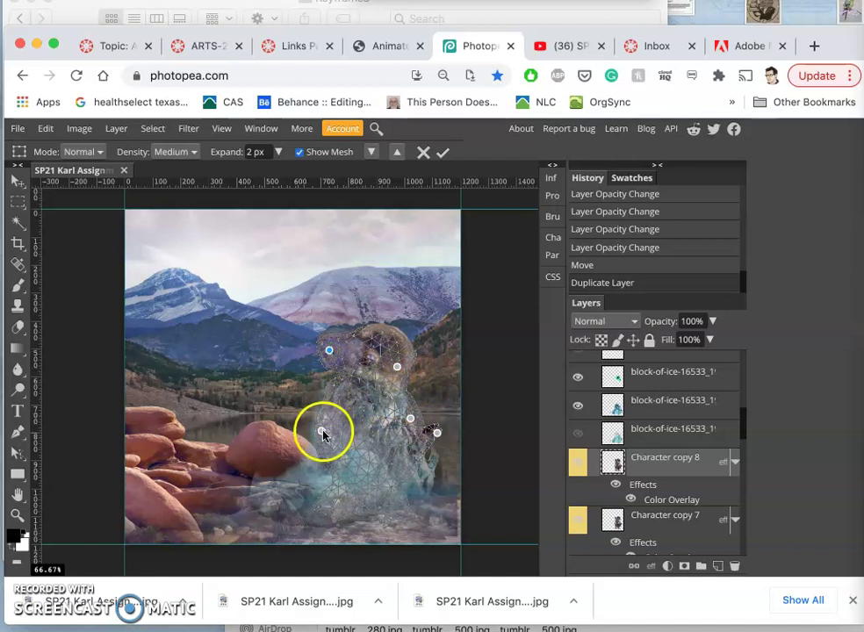
{"action": "left_click_drag", "start_coordinate": [322, 432], "coordinate": [324, 437]}
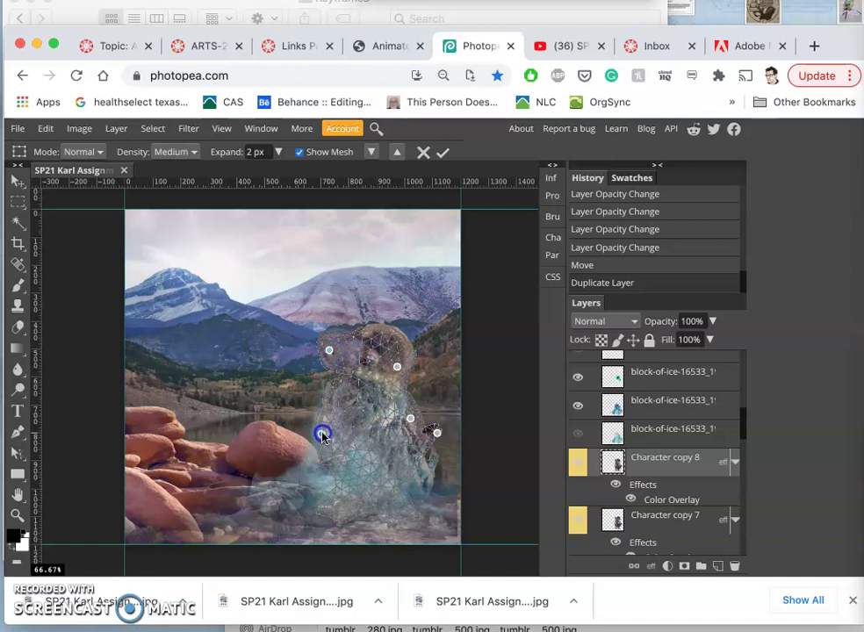
{"action": "left_click", "coordinate": [324, 508]}
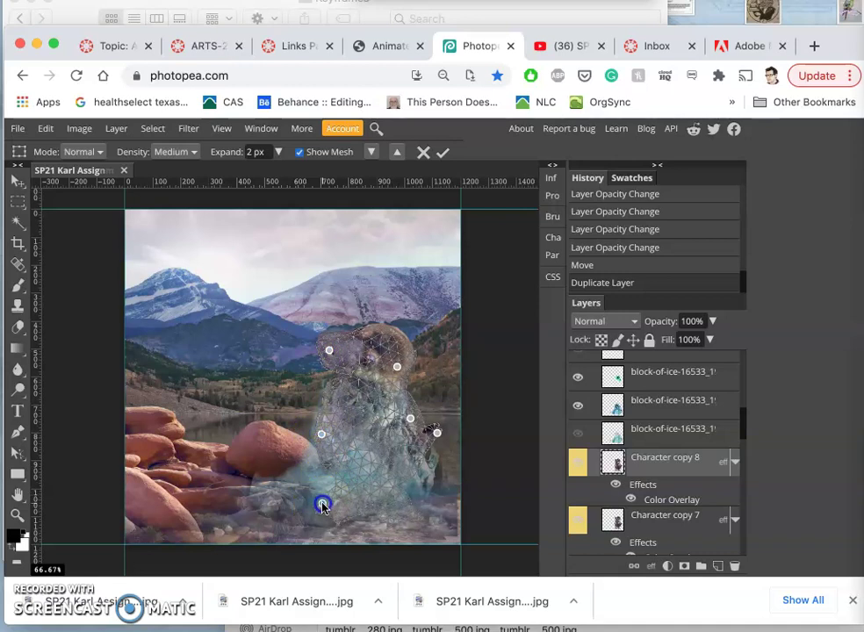
{"action": "left_click", "coordinate": [437, 433]}
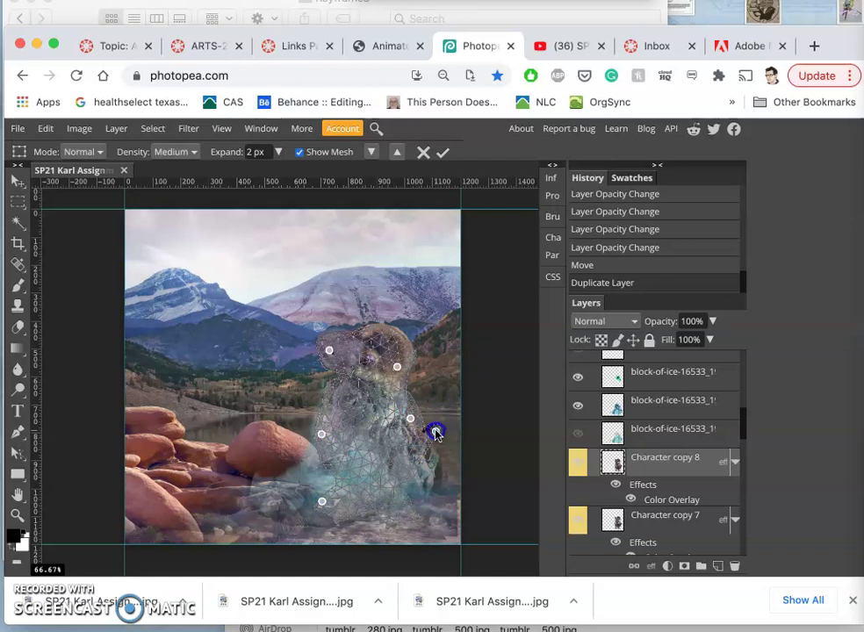
{"action": "key", "text": "Return"}
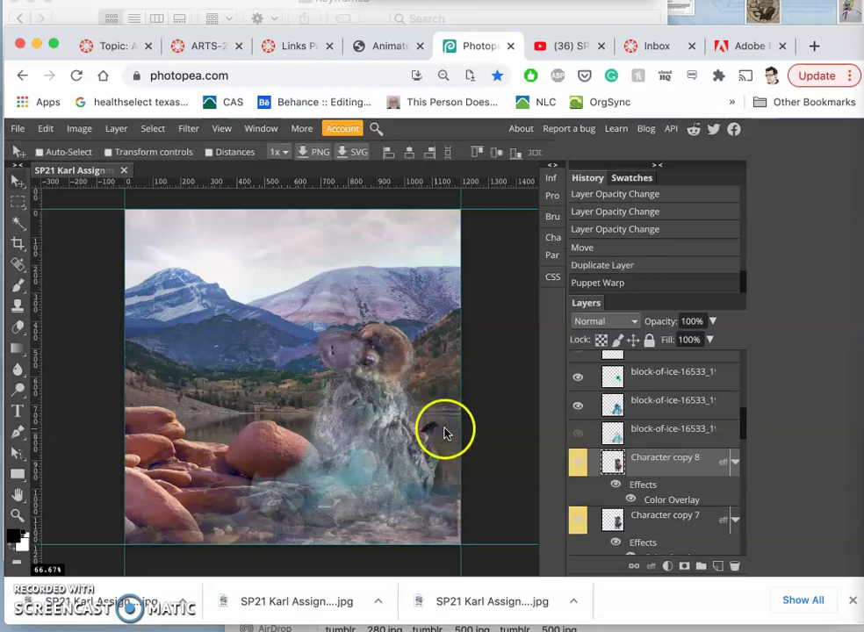
- Set Character copy 8's orange Color Overlay opacity from 7% to 11% in Layer Style
{"action": "left_click", "coordinate": [578, 522]}
{"action": "left_click_drag", "start_coordinate": [579, 527], "coordinate": [657, 505]}
{"action": "double_click", "coordinate": [657, 503]}
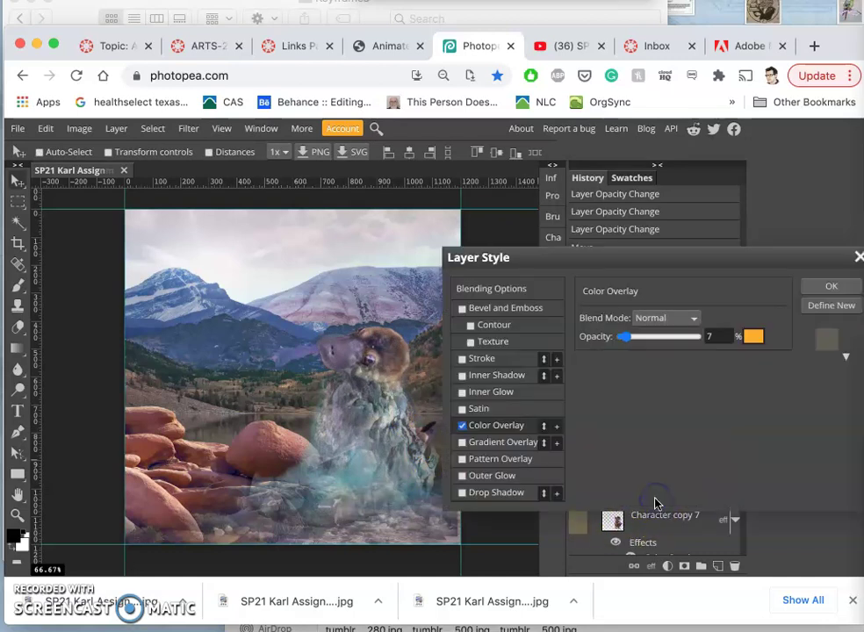
{"action": "left_click_drag", "start_coordinate": [628, 341], "coordinate": [633, 340]}
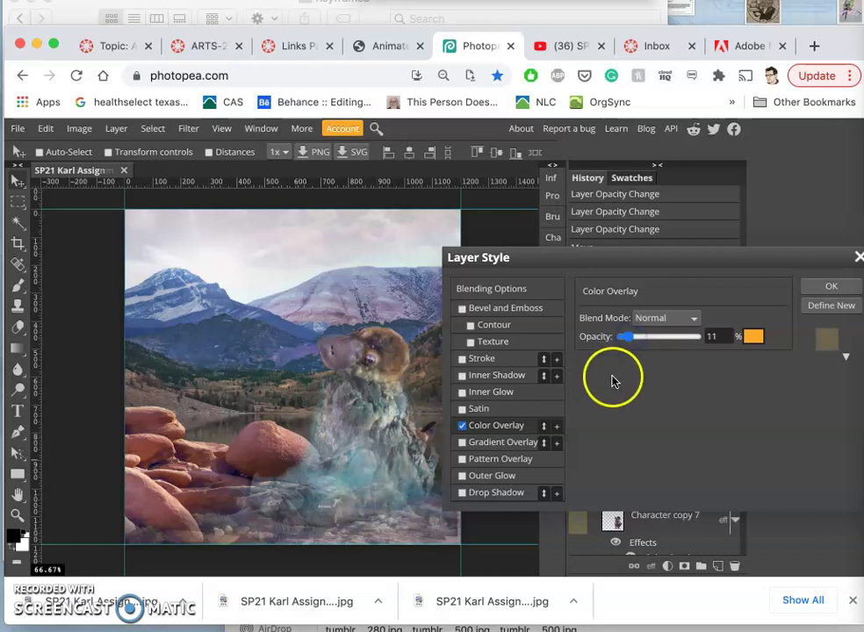
- Apply the overlay change and lower the second block-of-ice layer to 24% opacity
{"action": "left_click", "coordinate": [827, 286]}
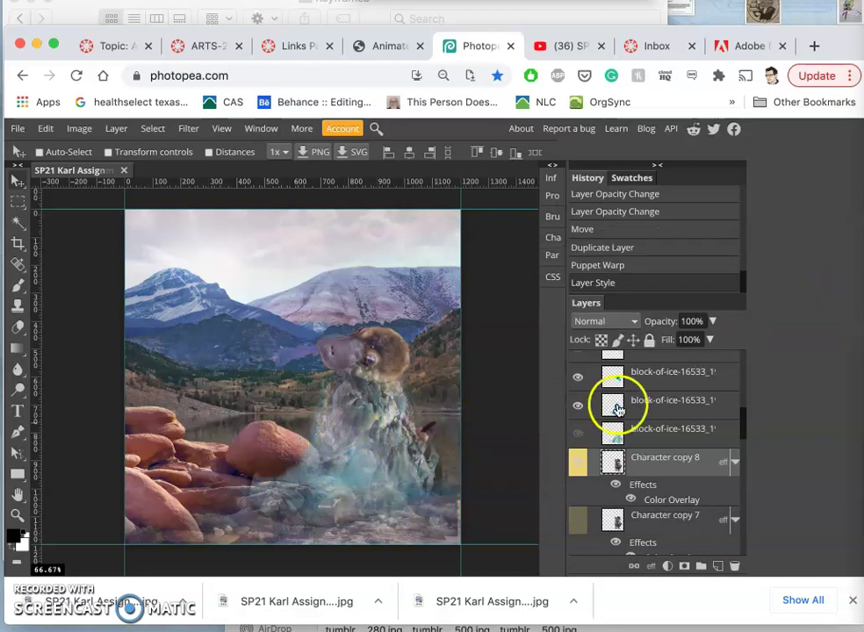
{"action": "scroll", "coordinate": [639, 413], "scroll_direction": "up", "scroll_amount": 3}
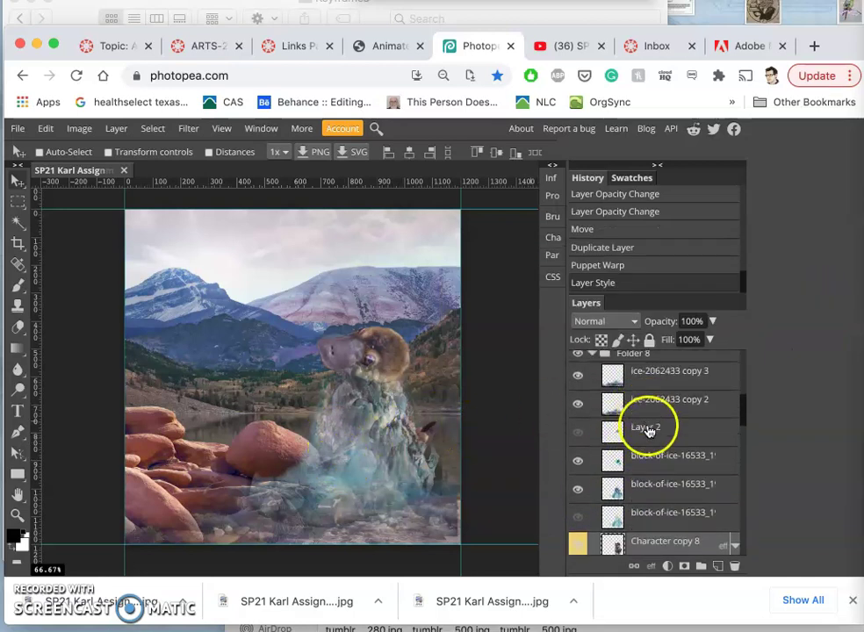
{"action": "left_click", "coordinate": [644, 486]}
{"action": "left_click", "coordinate": [715, 323]}
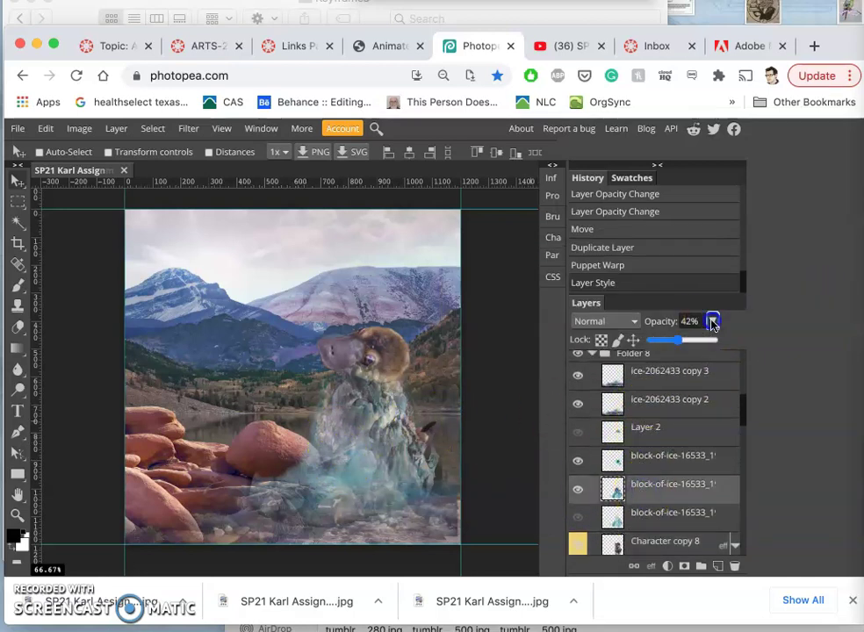
{"action": "left_click", "coordinate": [673, 342]}
{"action": "left_click_drag", "start_coordinate": [668, 345], "coordinate": [658, 341]}
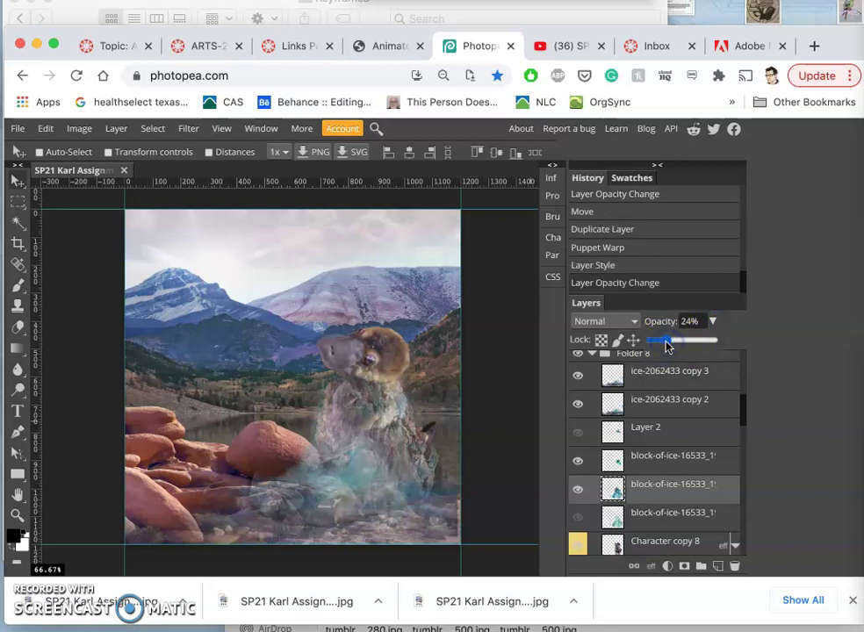
- Hide the first block-of-ice layer and set ice-2062433 copy 2 to about 26% opacity
{"action": "left_click", "coordinate": [669, 459]}
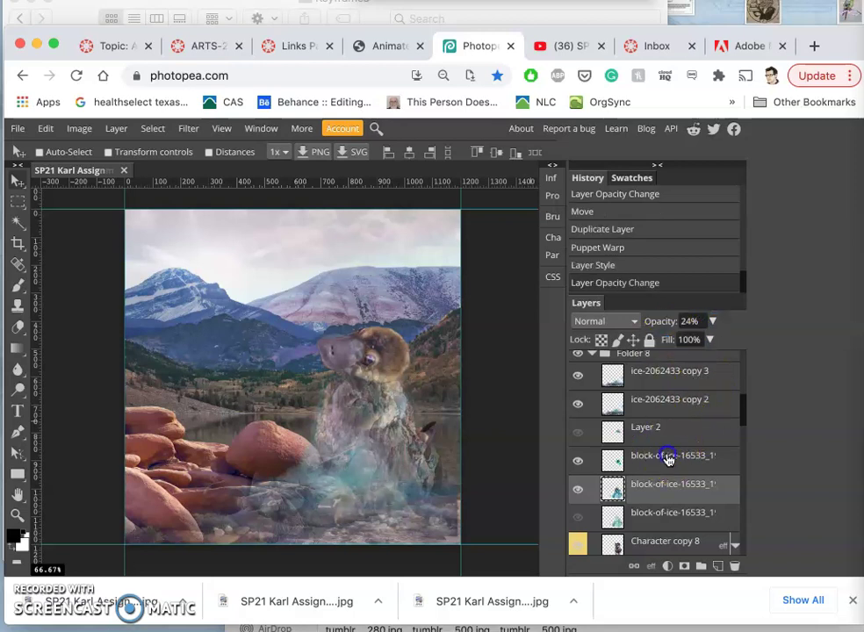
{"action": "left_click", "coordinate": [713, 323]}
{"action": "left_click", "coordinate": [584, 438]}
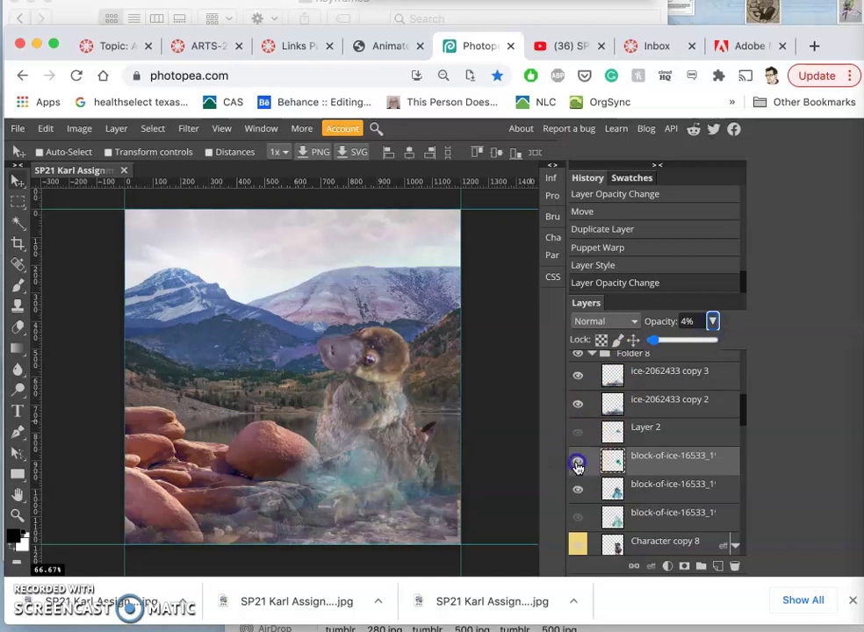
{"action": "left_click", "coordinate": [578, 460]}
{"action": "left_click", "coordinate": [641, 402]}
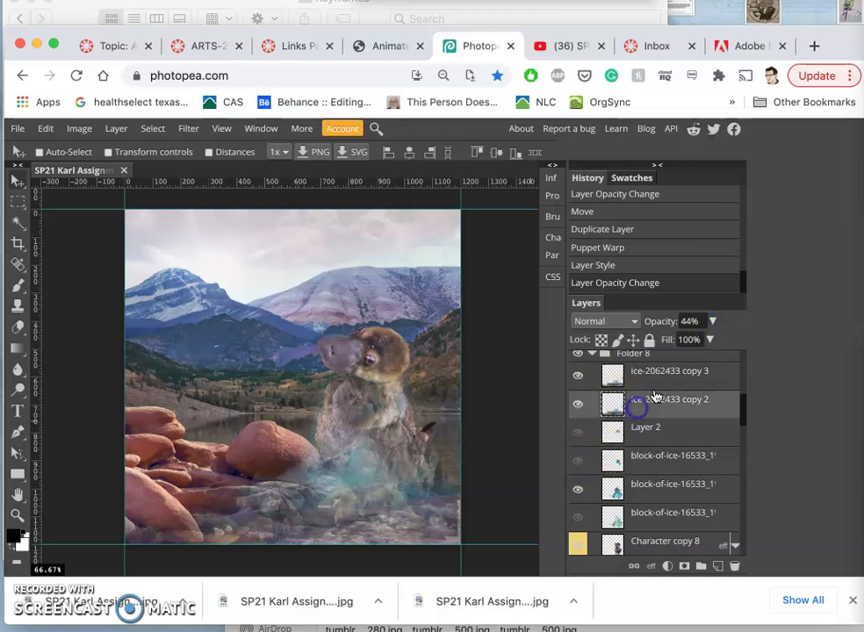
{"action": "left_click", "coordinate": [714, 322]}
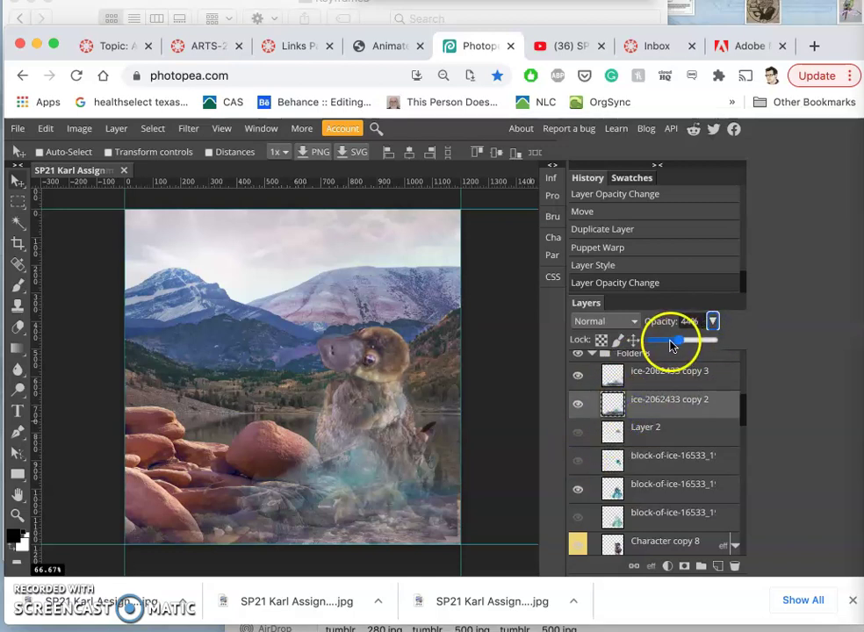
{"action": "left_click_drag", "start_coordinate": [662, 343], "coordinate": [682, 343]}
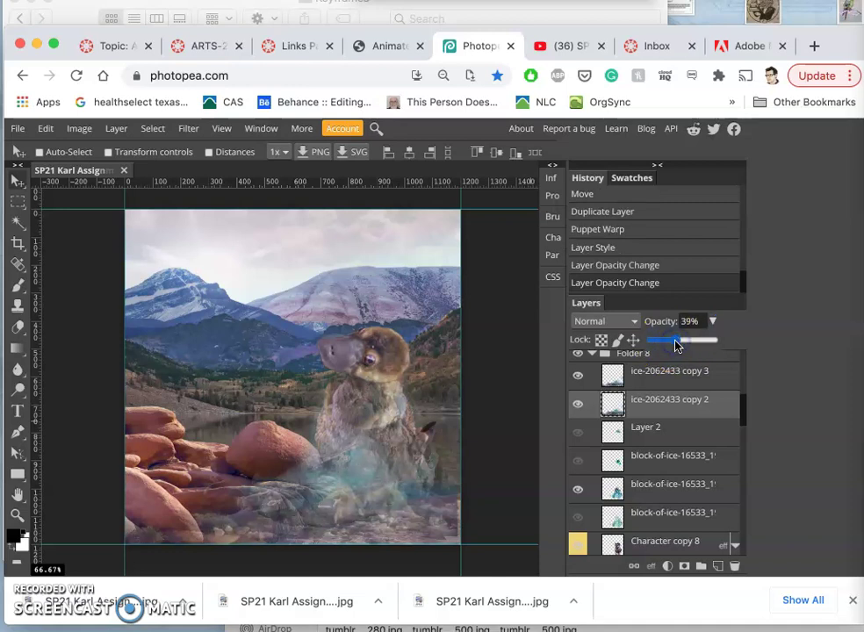
- Set ice-2062433 copy 3 to 17% opacity and a block-of-ice layer to 47%
{"action": "left_click", "coordinate": [579, 376]}
{"action": "left_click", "coordinate": [579, 376]}
{"action": "left_click", "coordinate": [625, 384]}
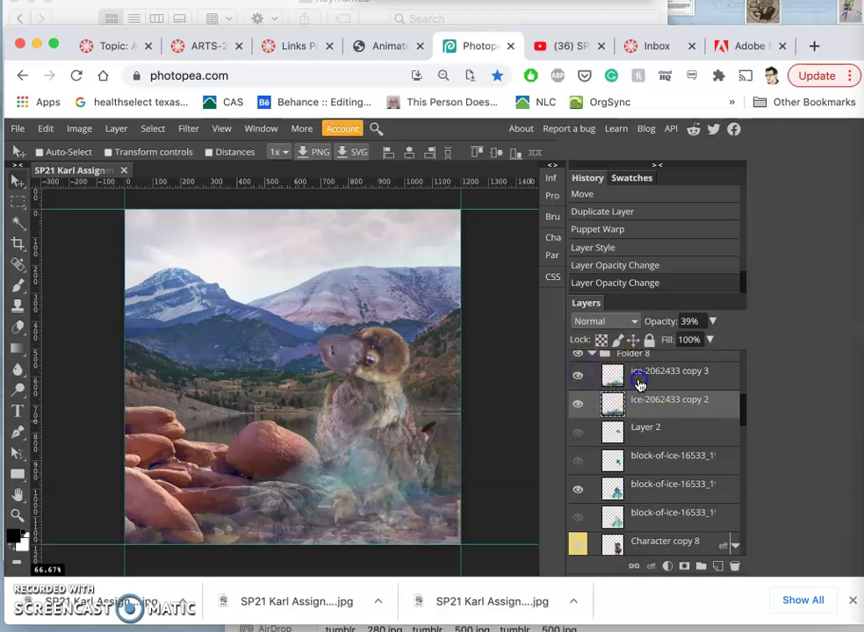
{"action": "left_click", "coordinate": [712, 322]}
{"action": "left_click_drag", "start_coordinate": [678, 343], "coordinate": [656, 342]}
{"action": "left_click", "coordinate": [579, 489]}
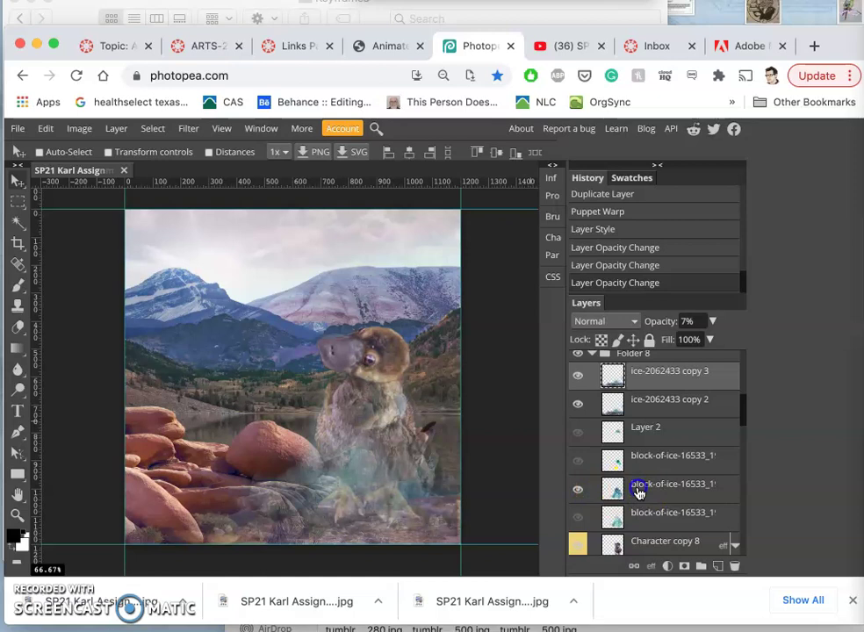
{"action": "left_click", "coordinate": [603, 493]}
{"action": "left_click_drag", "start_coordinate": [713, 322], "coordinate": [656, 342]}
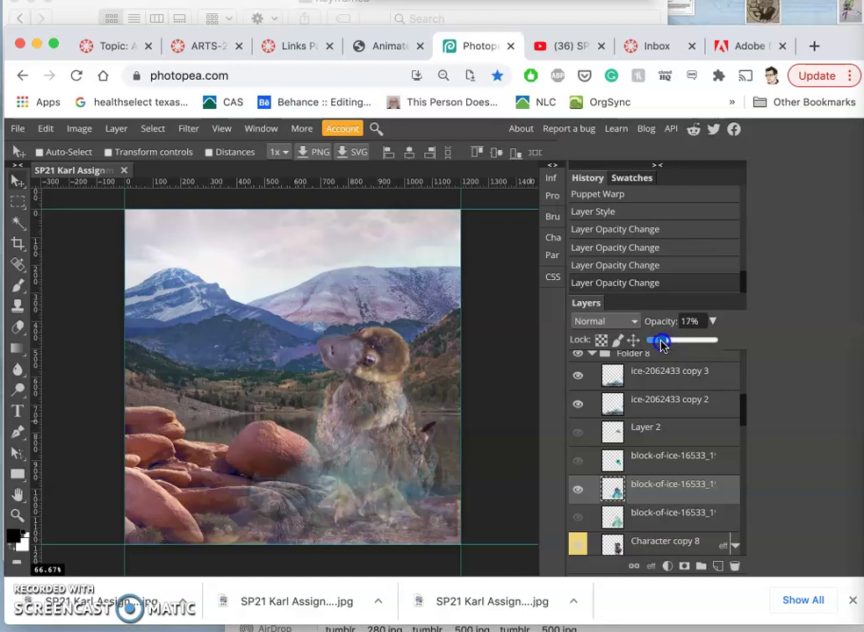
- Raise ice-2062433 copy 2 to 59% opacity and recheck ice-2062433 copy 3's opacity
{"action": "left_click", "coordinate": [643, 392]}
{"action": "left_click", "coordinate": [713, 322]}
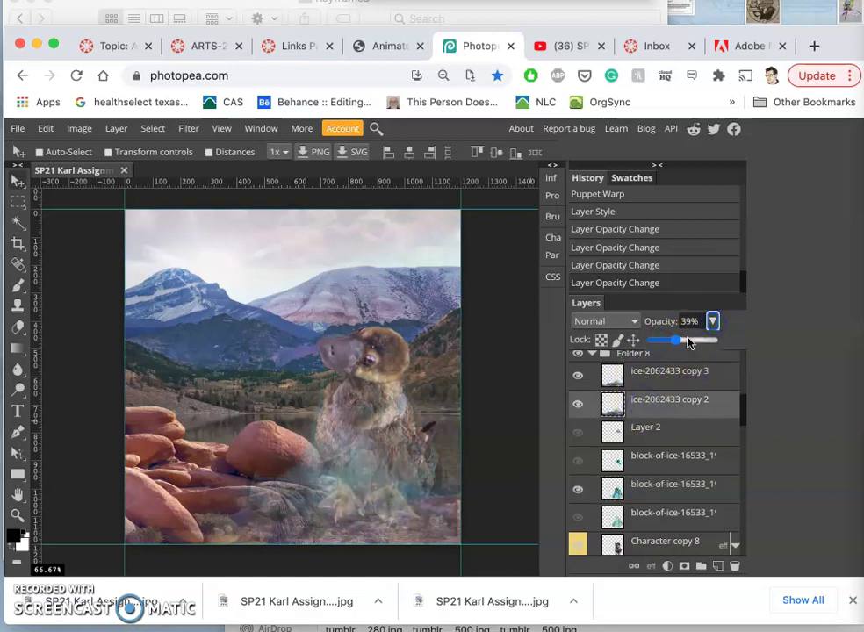
{"action": "left_click", "coordinate": [689, 343]}
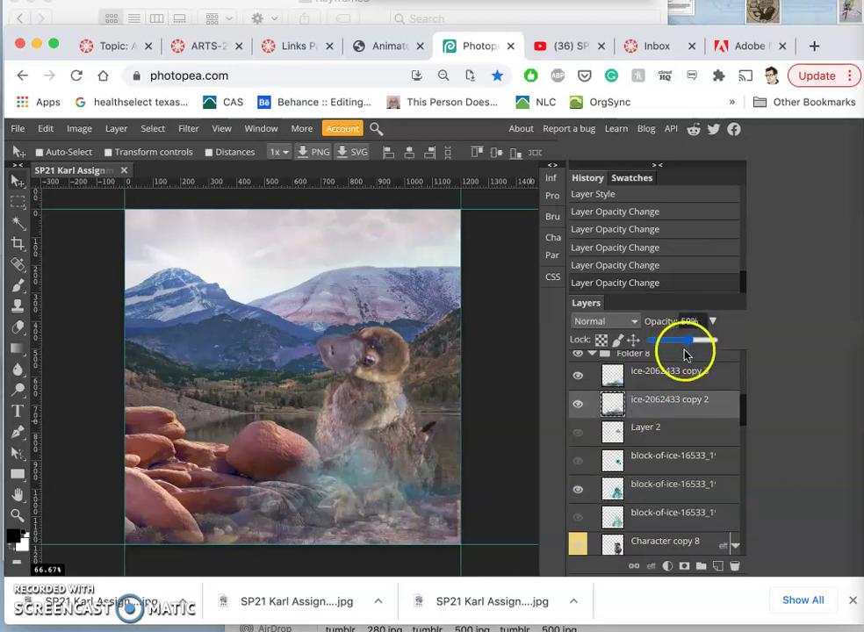
{"action": "left_click", "coordinate": [657, 370]}
{"action": "left_click", "coordinate": [712, 323]}
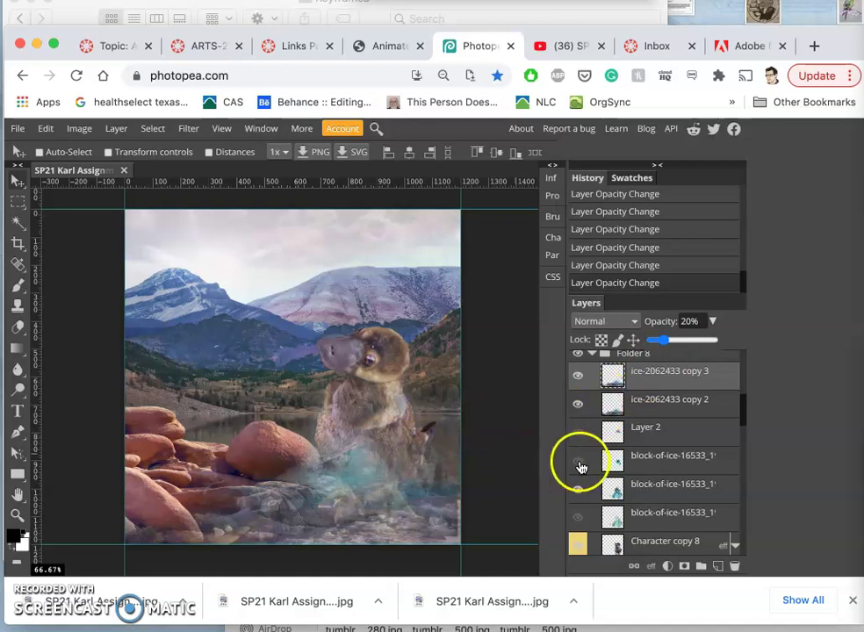
{"action": "left_click", "coordinate": [642, 405]}
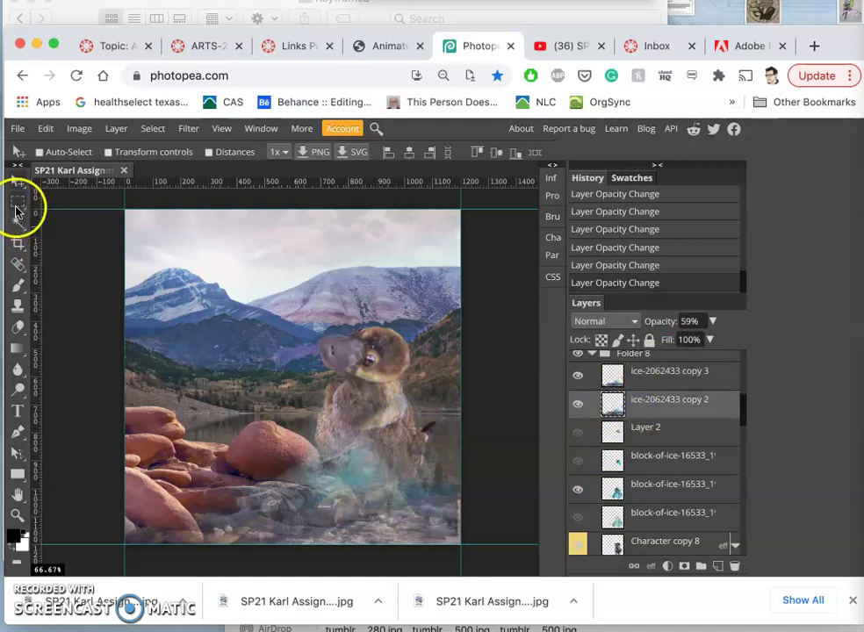
- Erase the ice-2062433 copy 2 overlay across the platypus's body with 27%-opacity eraser strokes
{"action": "left_click", "coordinate": [17, 204]}
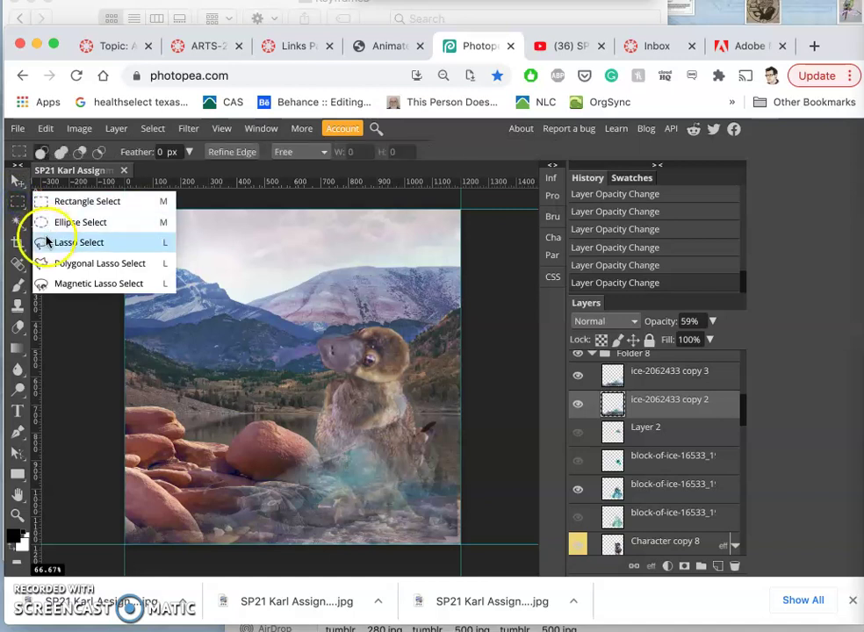
{"action": "left_click", "coordinate": [46, 243]}
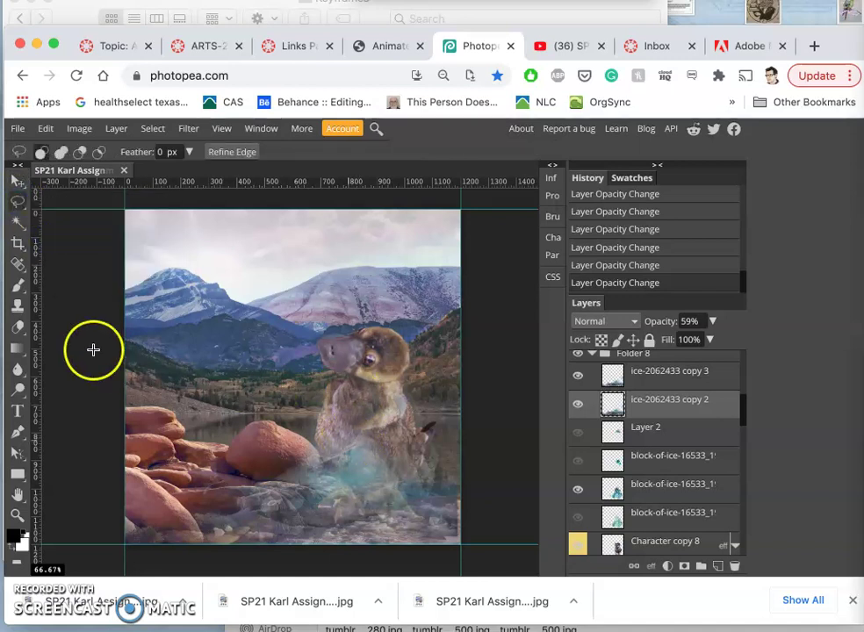
{"action": "left_click", "coordinate": [18, 327]}
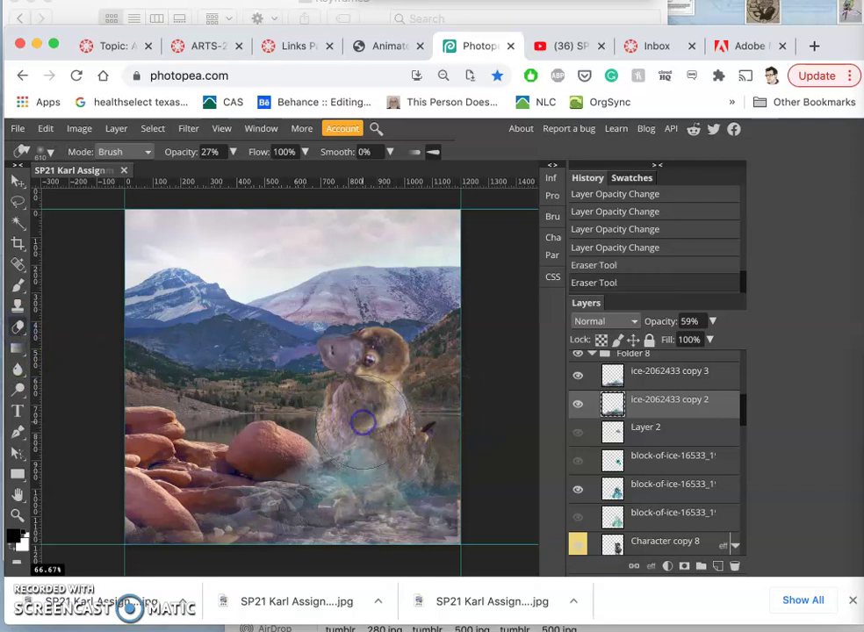
{"action": "mouse_move", "coordinate": [363, 423]}
{"action": "left_mouse_down"}
{"action": "mouse_move", "coordinate": [500, 367]}
{"action": "mouse_move", "coordinate": [344, 418]}
{"action": "mouse_move", "coordinate": [445, 456]}
{"action": "mouse_move", "coordinate": [484, 482]}
{"action": "left_mouse_up"}
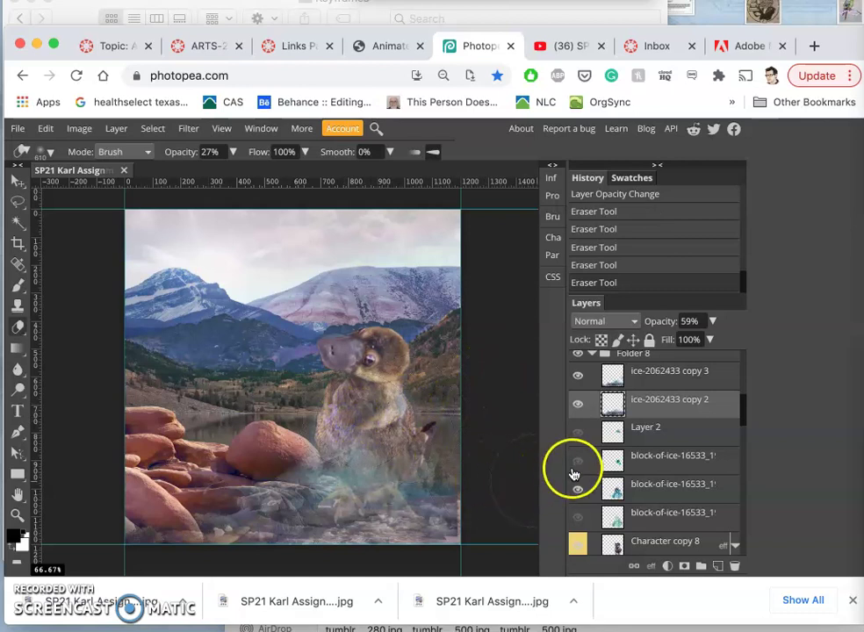
{"action": "left_click_drag", "start_coordinate": [627, 476], "coordinate": [378, 502]}
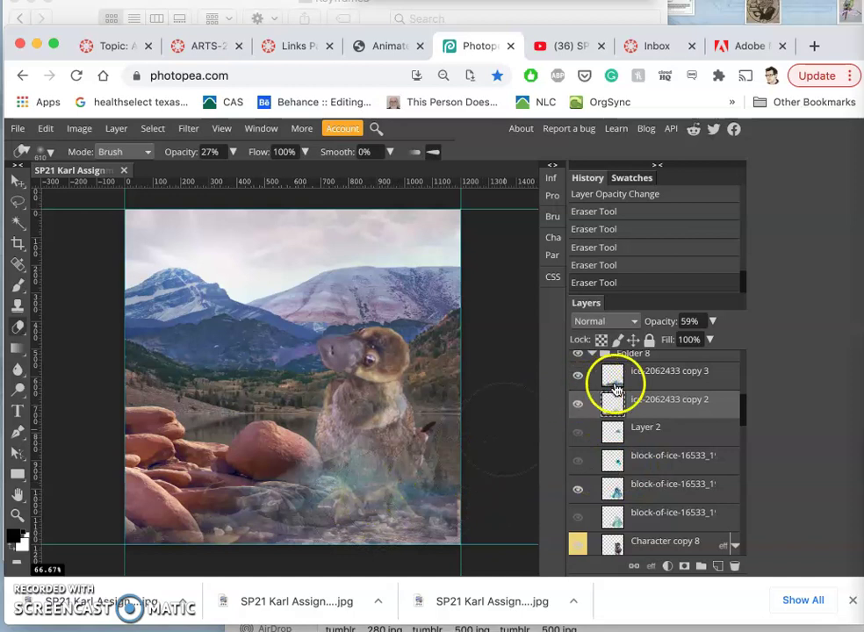
{"action": "left_click", "coordinate": [620, 322]}
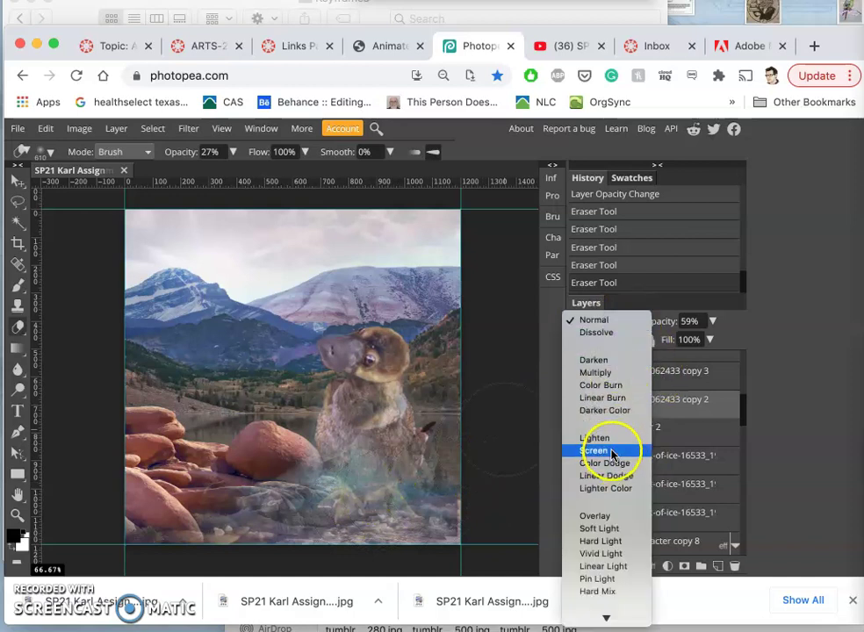
{"action": "left_click", "coordinate": [603, 518]}
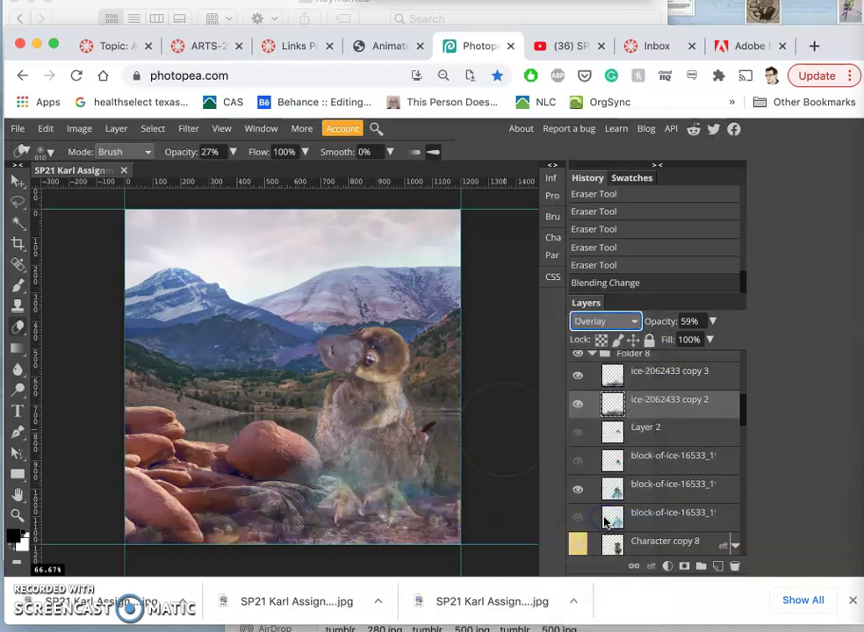
{"action": "left_click", "coordinate": [608, 322]}
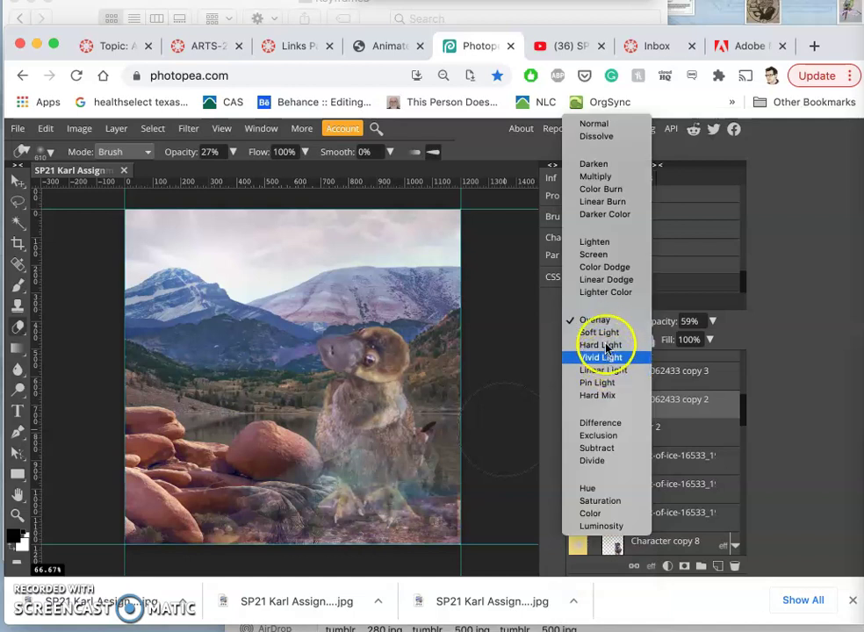
{"action": "key", "text": "Escape"}
{"action": "left_click", "coordinate": [601, 321]}
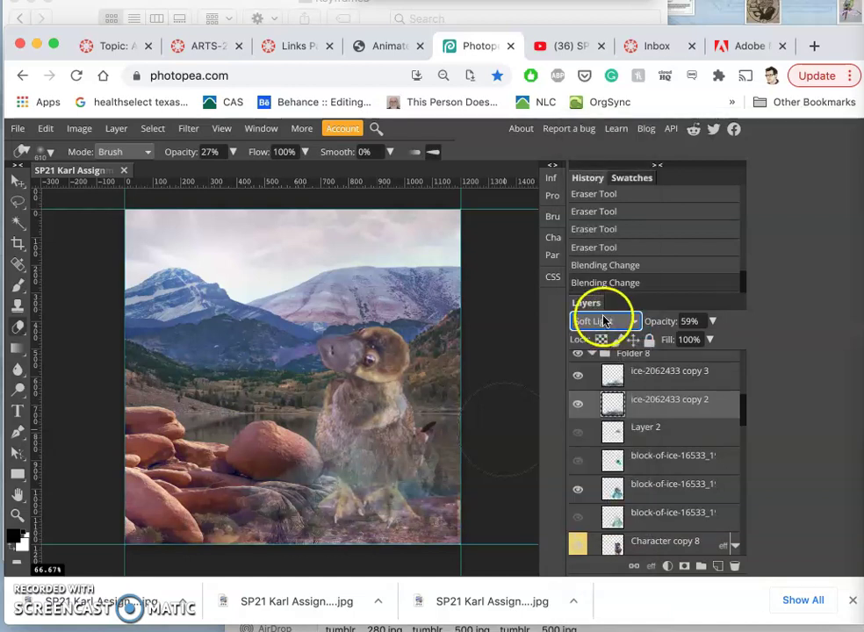
{"action": "key", "text": "Escape"}
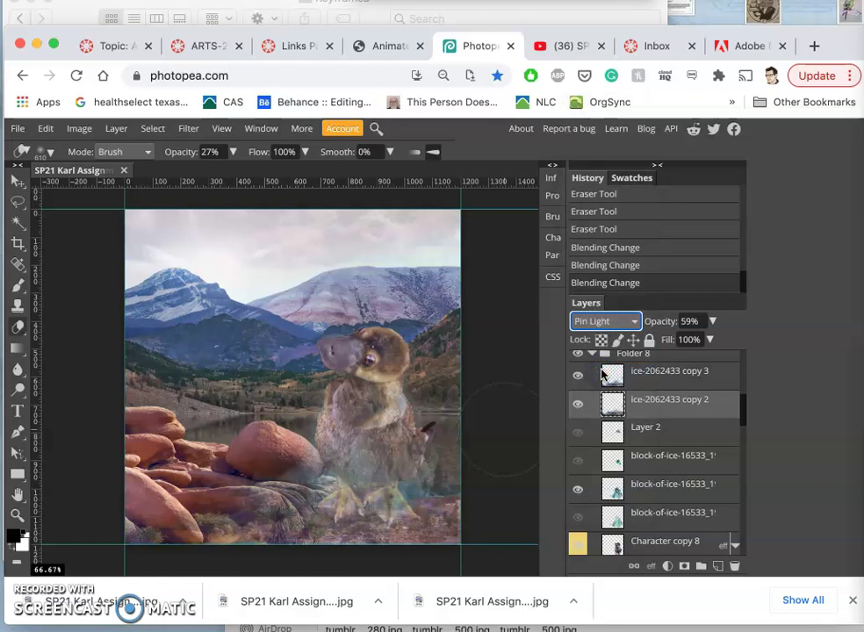
{"action": "left_click", "coordinate": [602, 320]}
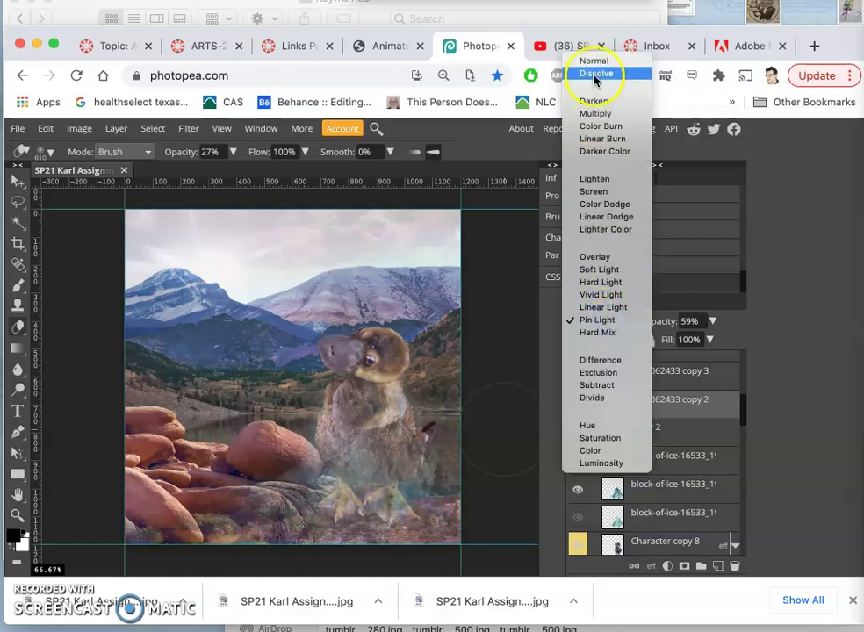
{"action": "left_click", "coordinate": [594, 61]}
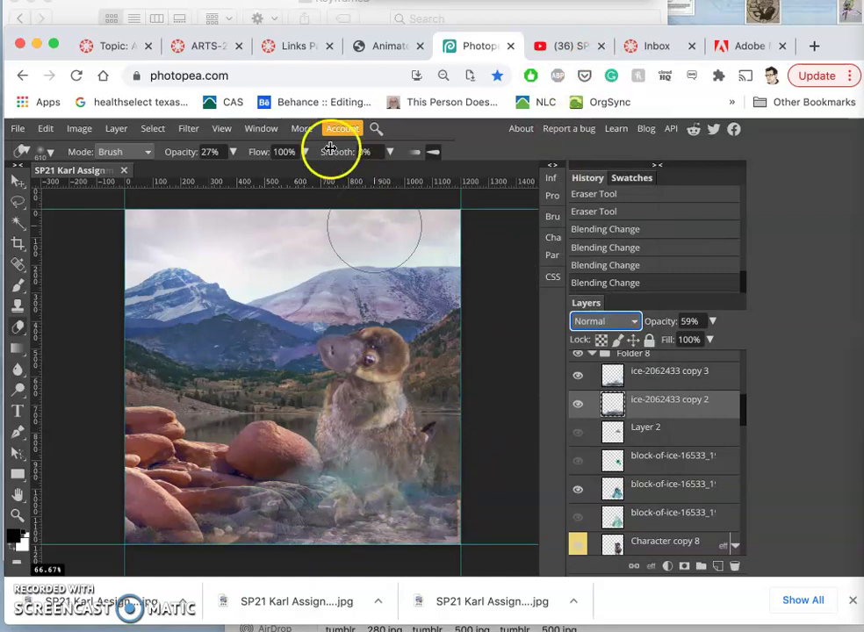
- Apply Smart Sharpen (150%, 1.0 px) and compare before and after via History
{"action": "left_click", "coordinate": [190, 129]}
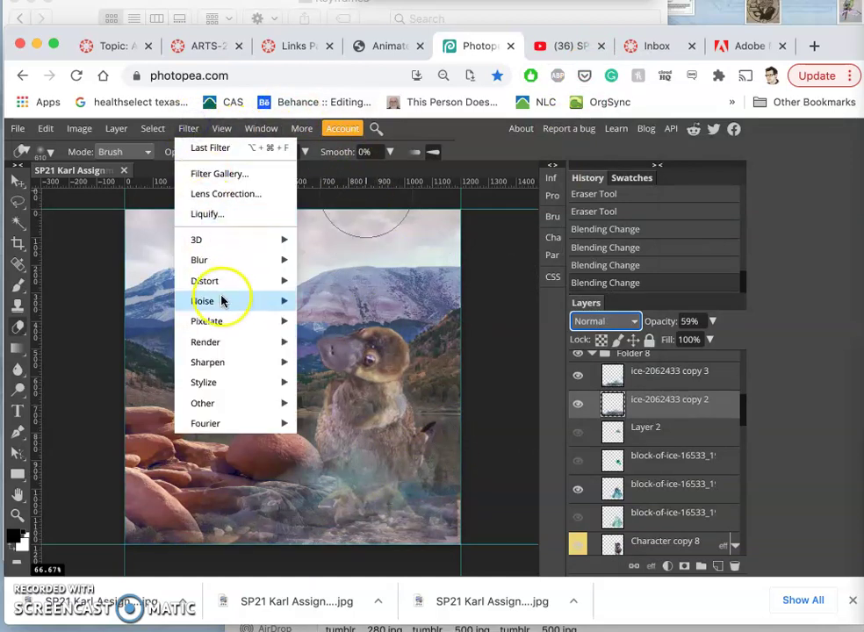
{"action": "mouse_move", "coordinate": [211, 367]}
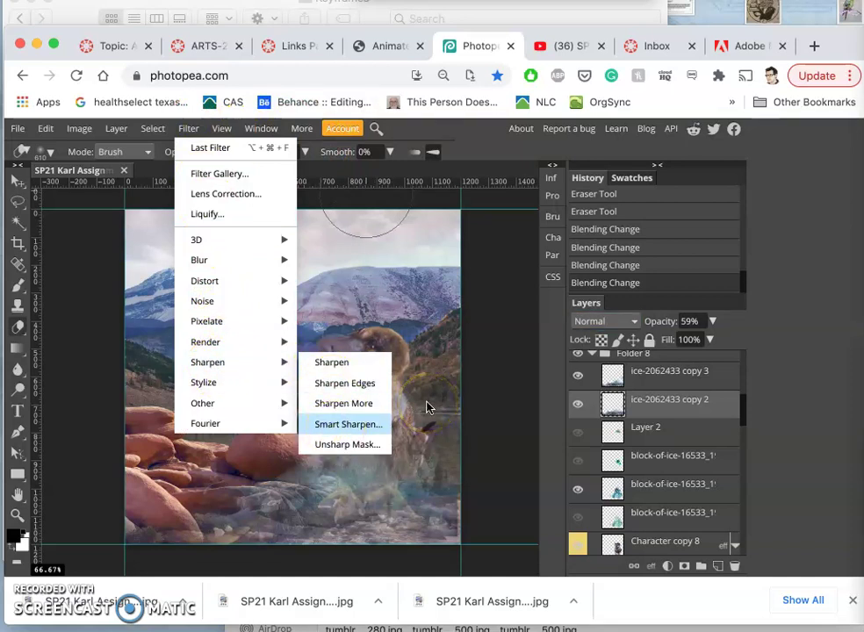
{"action": "left_click", "coordinate": [369, 424]}
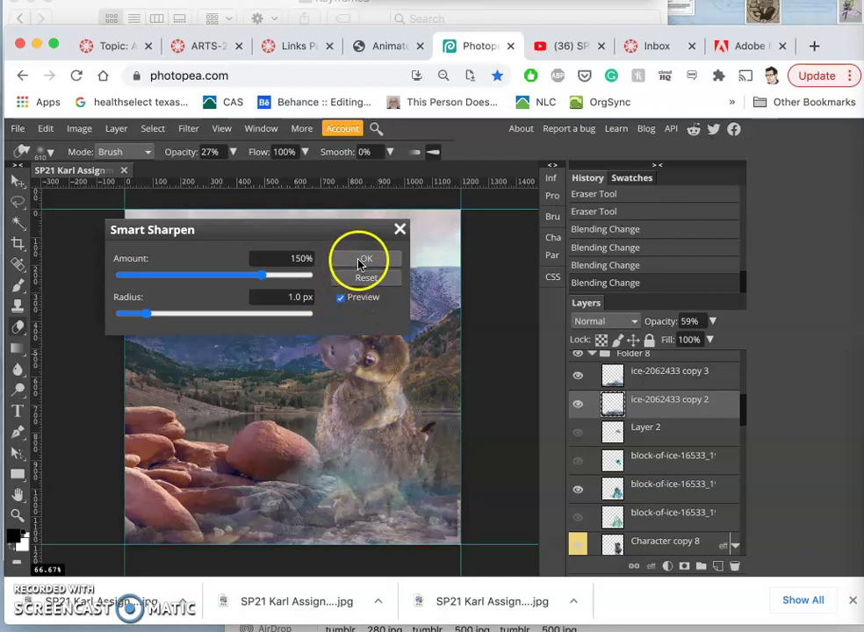
{"action": "left_click", "coordinate": [352, 260]}
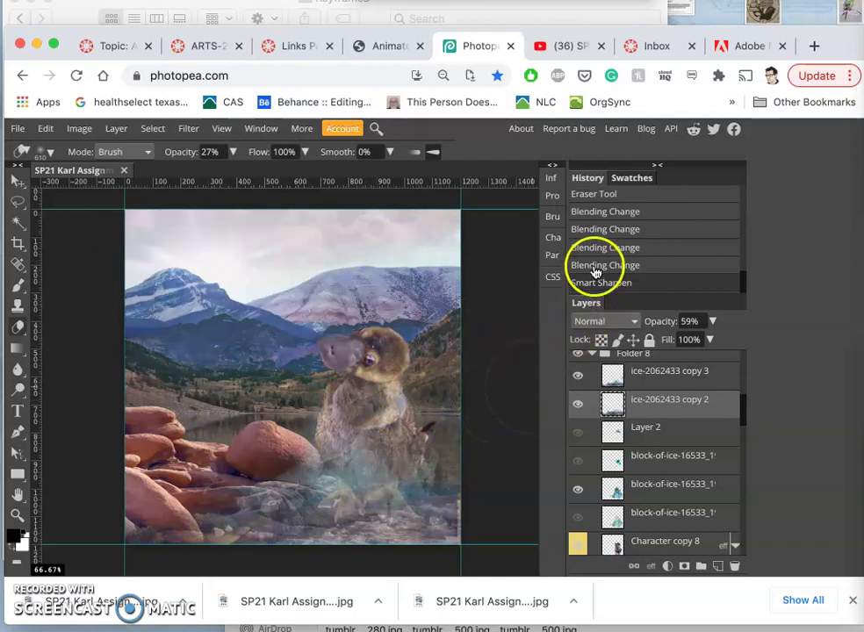
{"action": "left_click", "coordinate": [596, 267]}
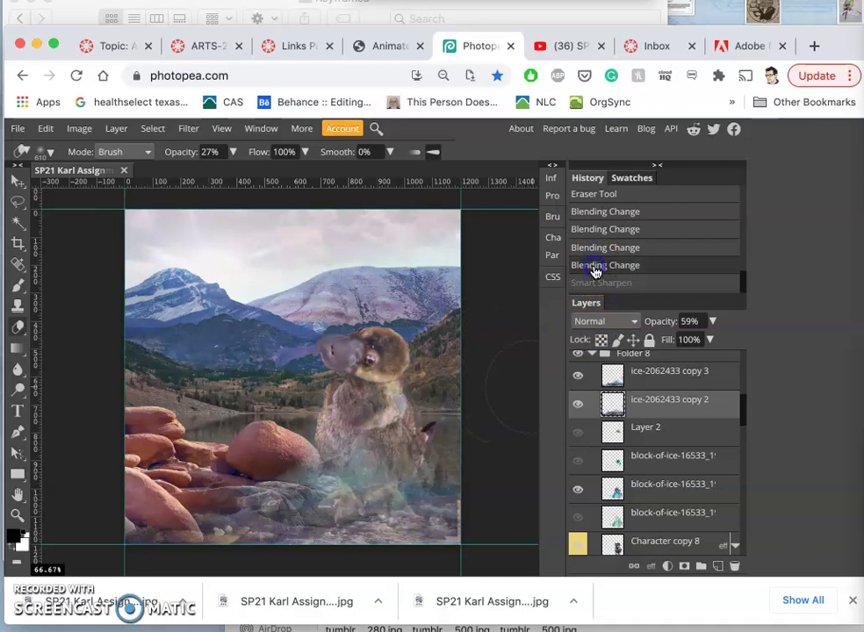
{"action": "left_click", "coordinate": [593, 284]}
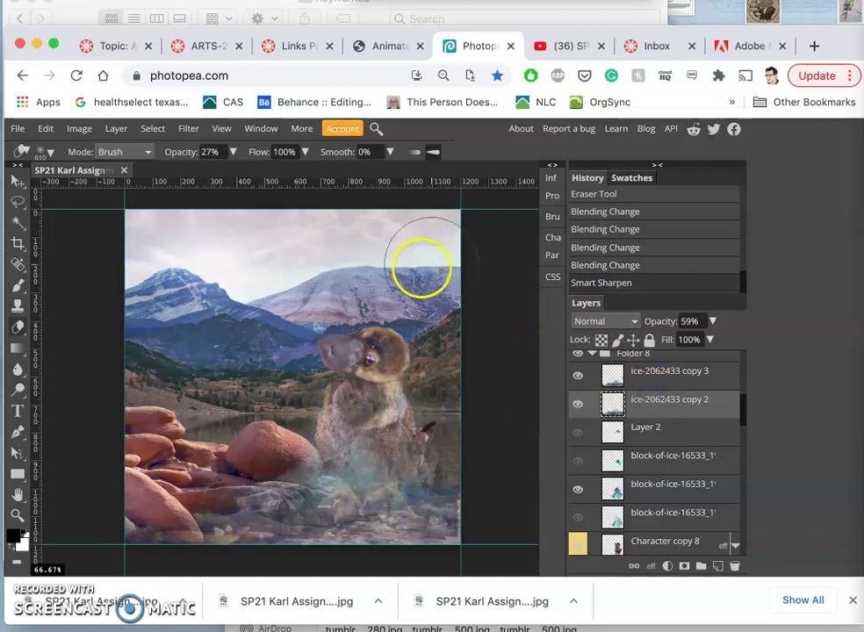
- Open 7c.jpg in Preview, shrink the window and dock it on the right beside Photopea
{"action": "mouse_move", "coordinate": [455, 10]}
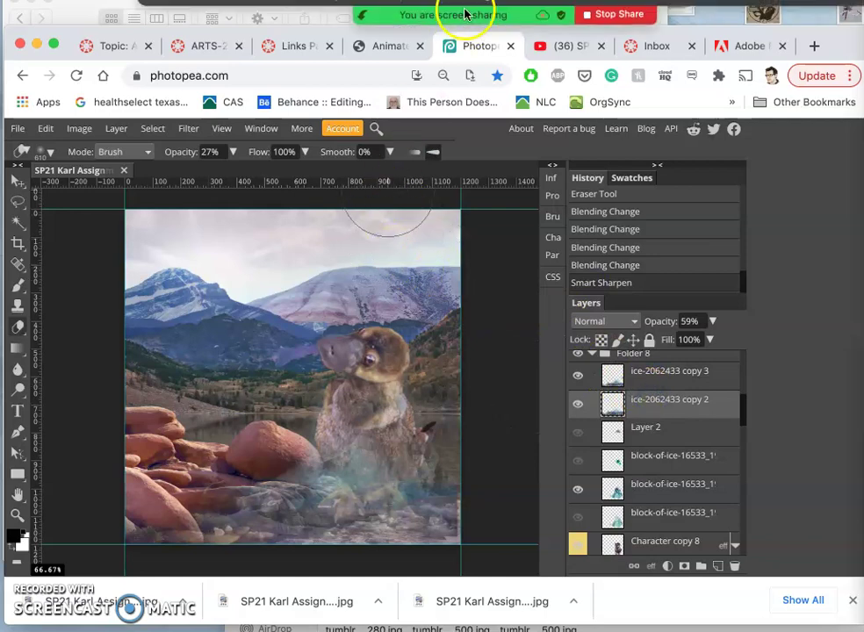
{"action": "left_click", "coordinate": [77, 16]}
{"action": "left_click", "coordinate": [400, 464]}
{"action": "double_click", "coordinate": [400, 464]}
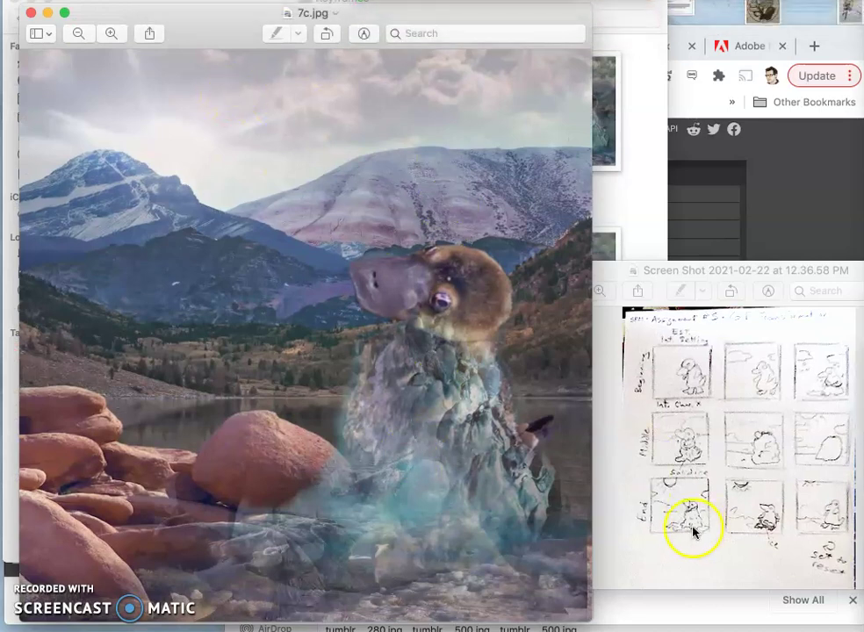
{"action": "left_click_drag", "start_coordinate": [587, 616], "coordinate": [393, 378]}
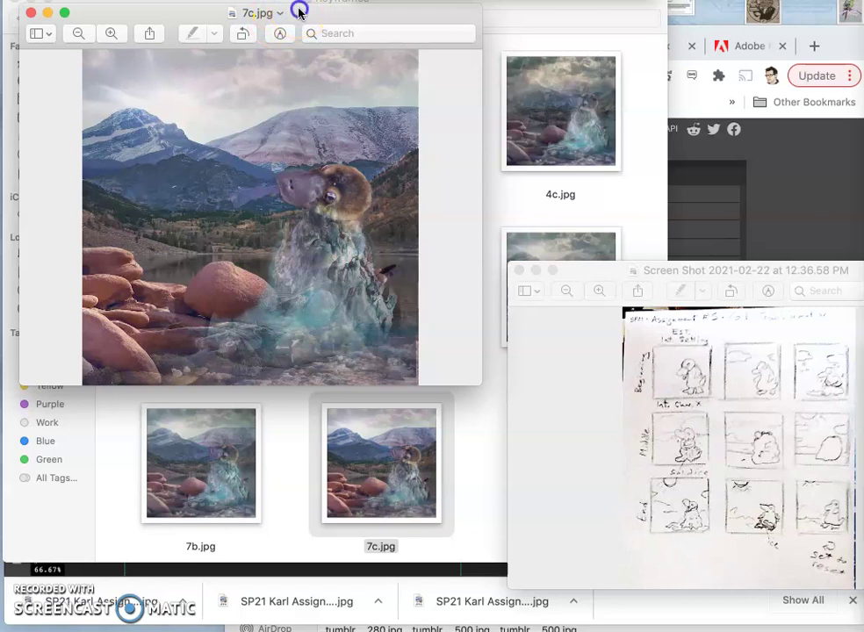
{"action": "left_click_drag", "start_coordinate": [299, 11], "coordinate": [734, 2]}
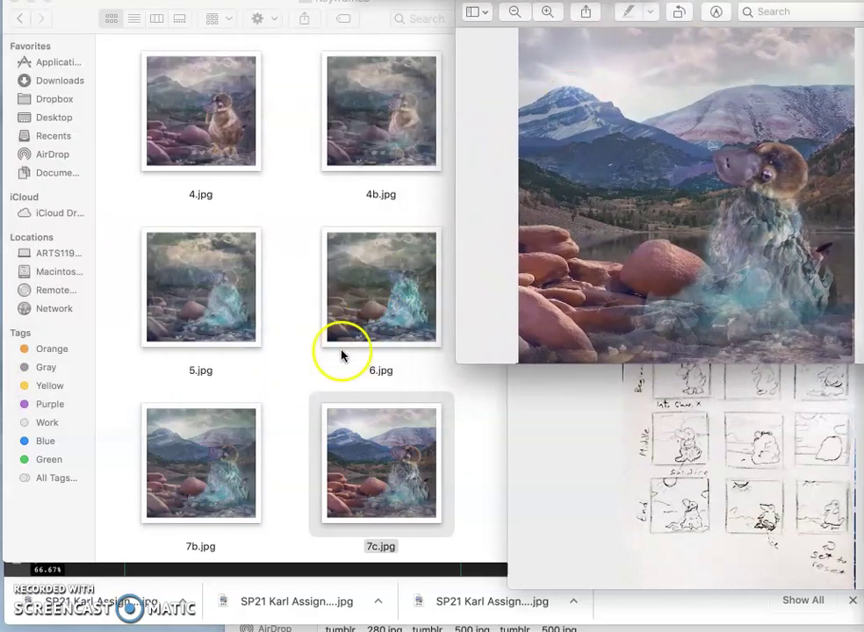
{"action": "left_click", "coordinate": [111, 571]}
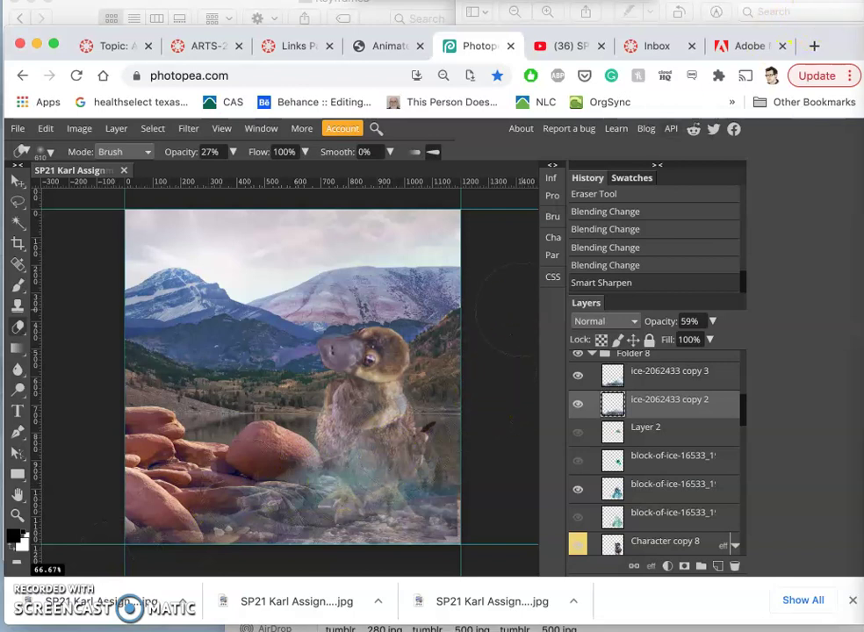
{"action": "left_click", "coordinate": [615, 12]}
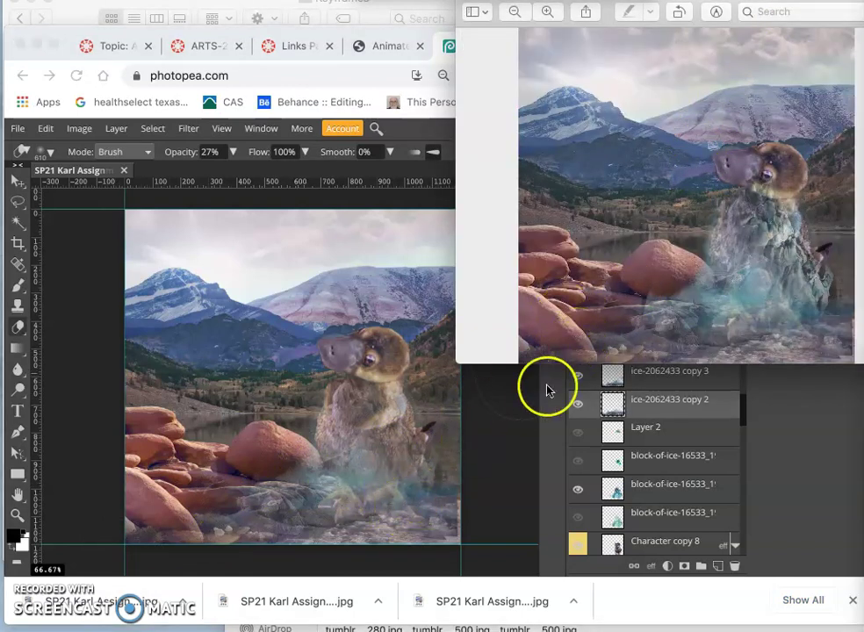
- Compare the Photopea composite against the 7c.jpg keyframe while browsing the layer list
{"action": "left_click", "coordinate": [508, 453]}
{"action": "scroll", "coordinate": [650, 417], "scroll_direction": "up", "scroll_amount": 5}
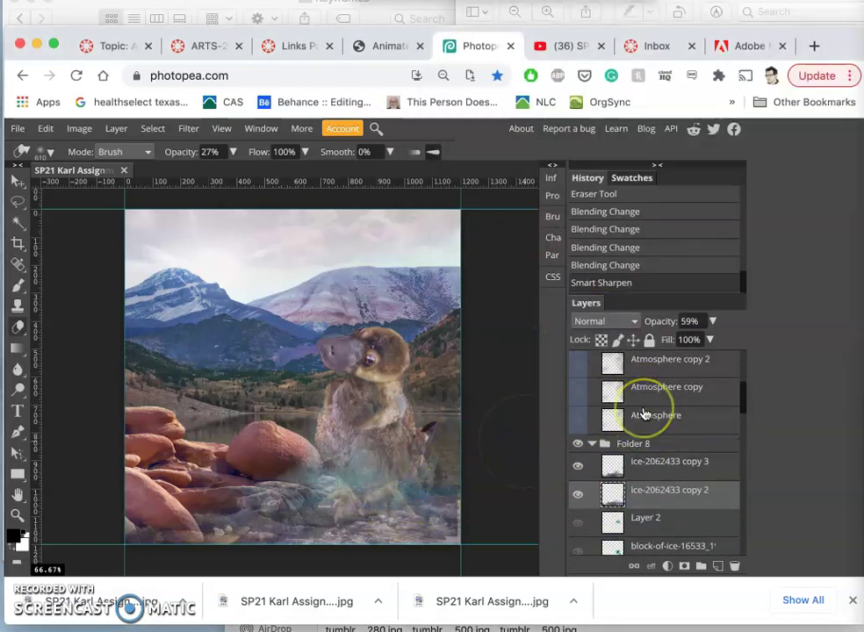
{"action": "scroll", "coordinate": [646, 414], "scroll_direction": "down", "scroll_amount": 4}
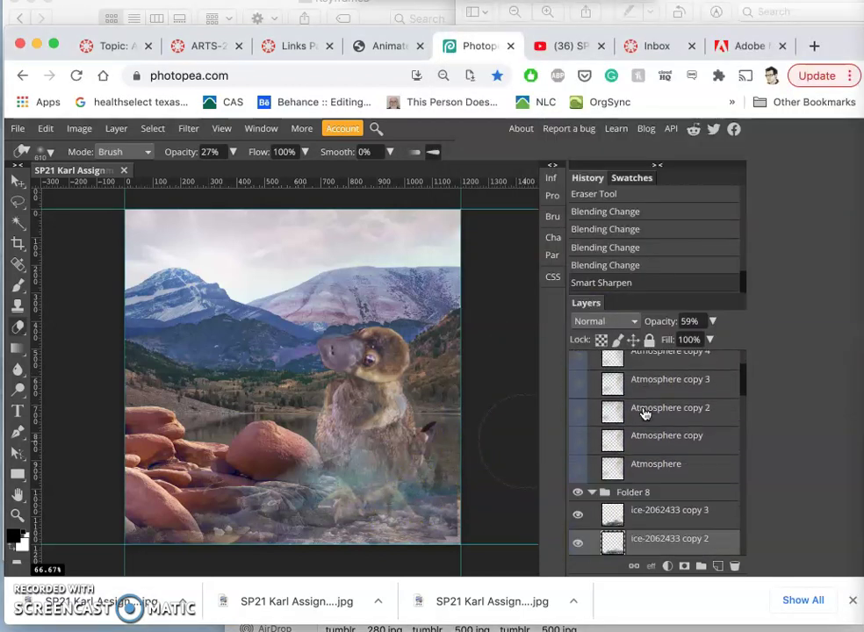
{"action": "scroll", "coordinate": [646, 413], "scroll_direction": "down", "scroll_amount": 10}
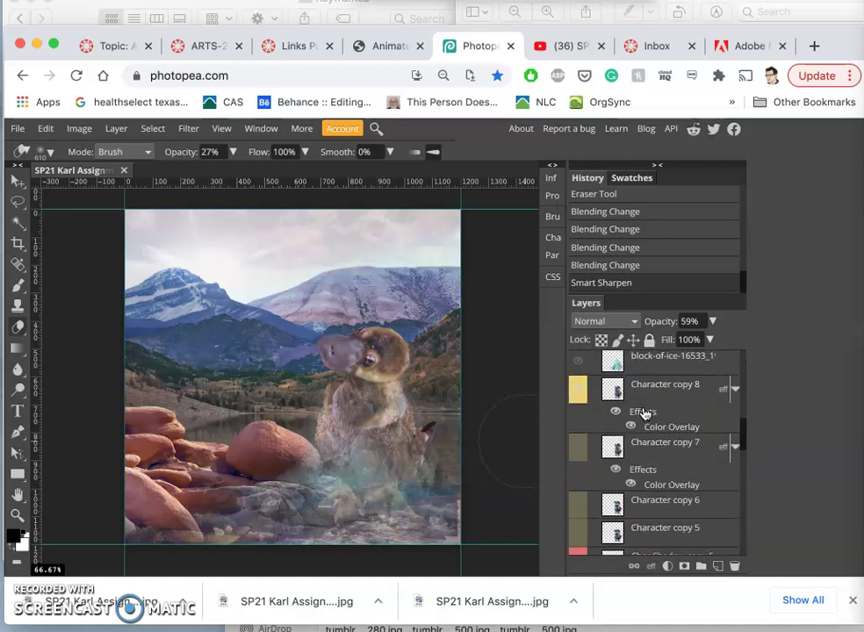
{"action": "scroll", "coordinate": [646, 413], "scroll_direction": "down", "scroll_amount": 3}
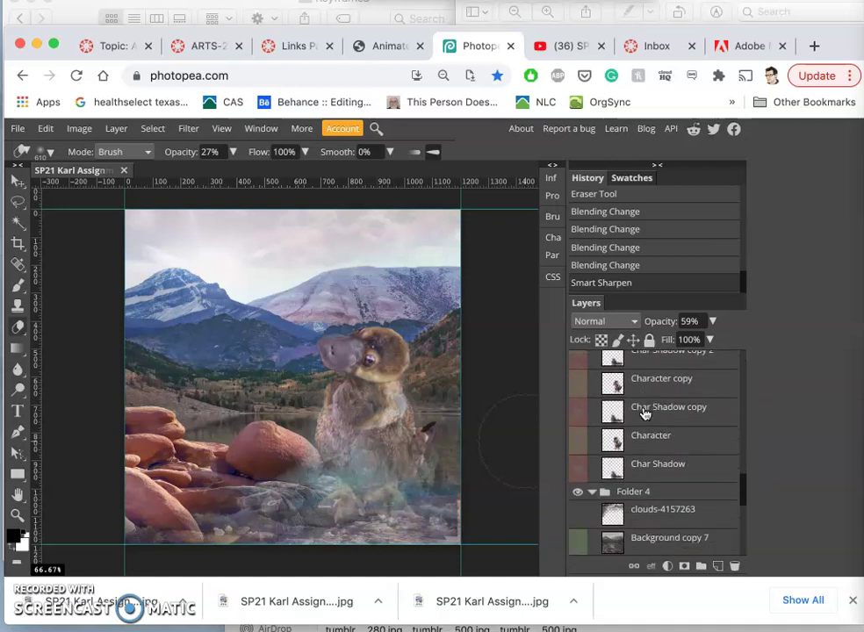
{"action": "scroll", "coordinate": [646, 413], "scroll_direction": "up", "scroll_amount": 6}
{"action": "scroll", "coordinate": [646, 413], "scroll_direction": "up", "scroll_amount": 4}
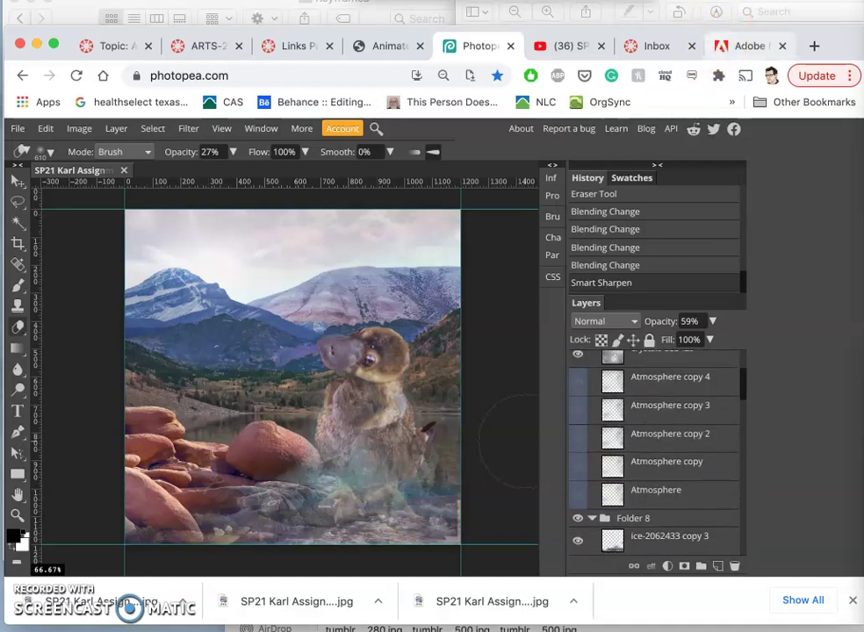
{"action": "key", "text": "super+Tab"}
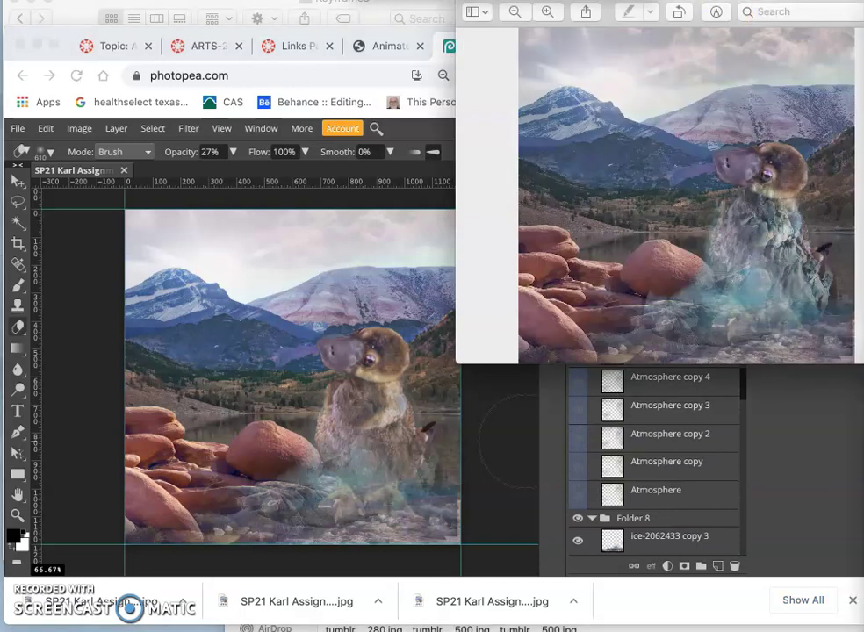
{"action": "left_click", "coordinate": [735, 421]}
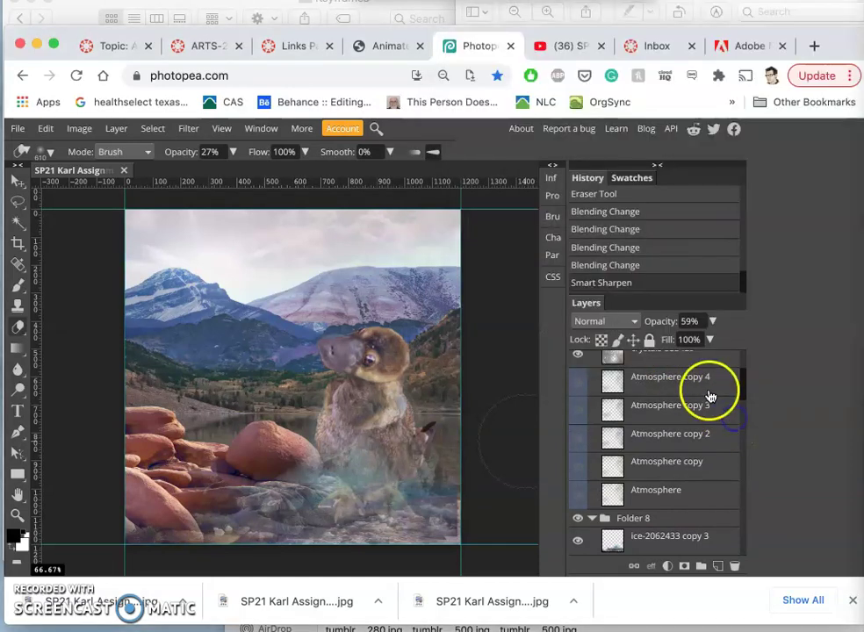
{"action": "scroll", "coordinate": [710, 395], "scroll_direction": "up", "scroll_amount": 3}
- Raise clouds-429228 from 83% to 89% opacity, then toggle Layer 1 to compare
{"action": "left_click", "coordinate": [687, 379]}
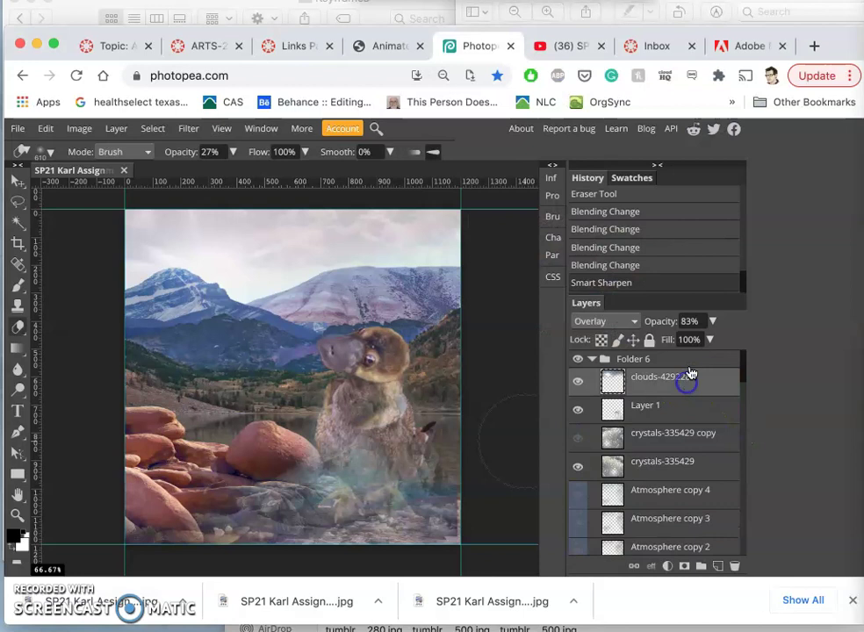
{"action": "left_click", "coordinate": [713, 322]}
{"action": "left_click_drag", "start_coordinate": [708, 341], "coordinate": [710, 341]}
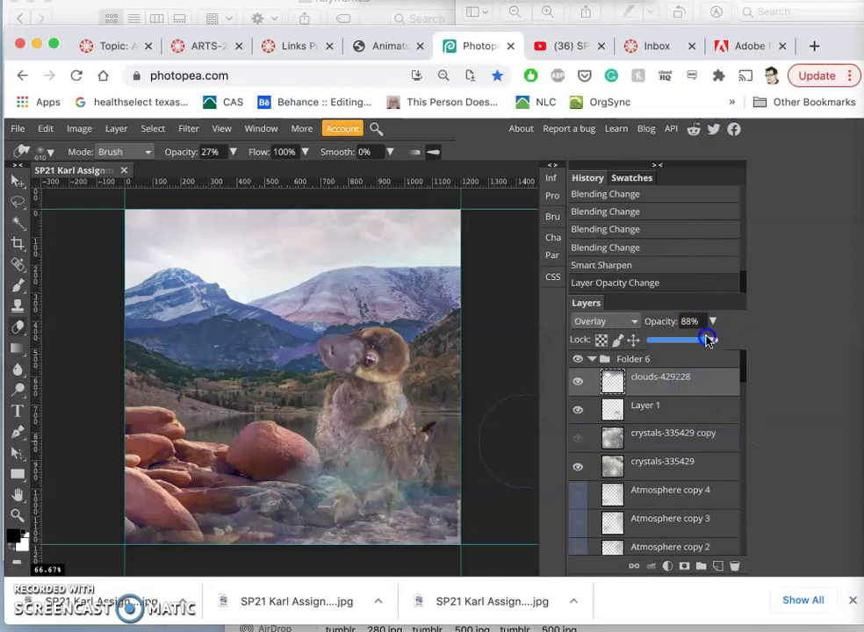
{"action": "left_click", "coordinate": [680, 409]}
{"action": "left_click", "coordinate": [579, 409]}
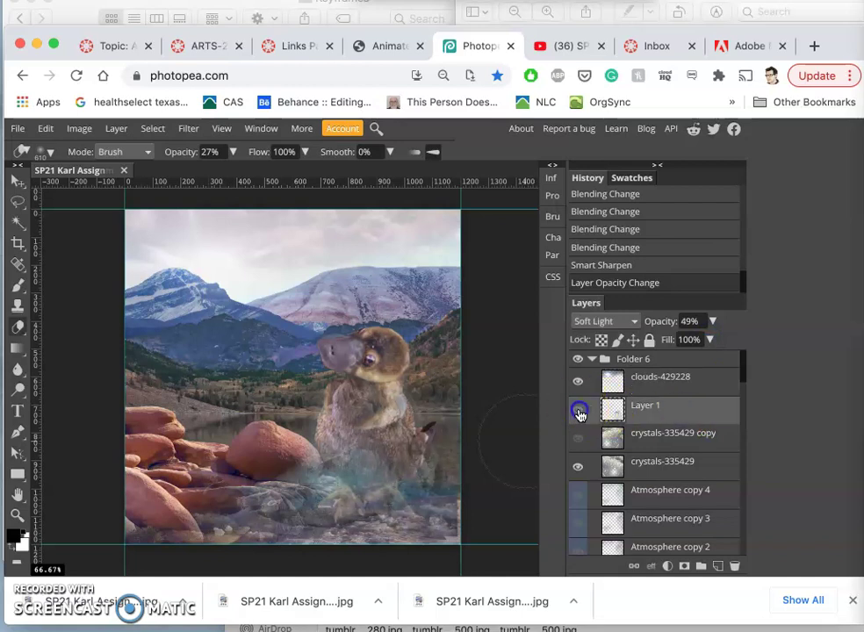
{"action": "left_click", "coordinate": [579, 409]}
{"action": "left_click", "coordinate": [643, 406]}
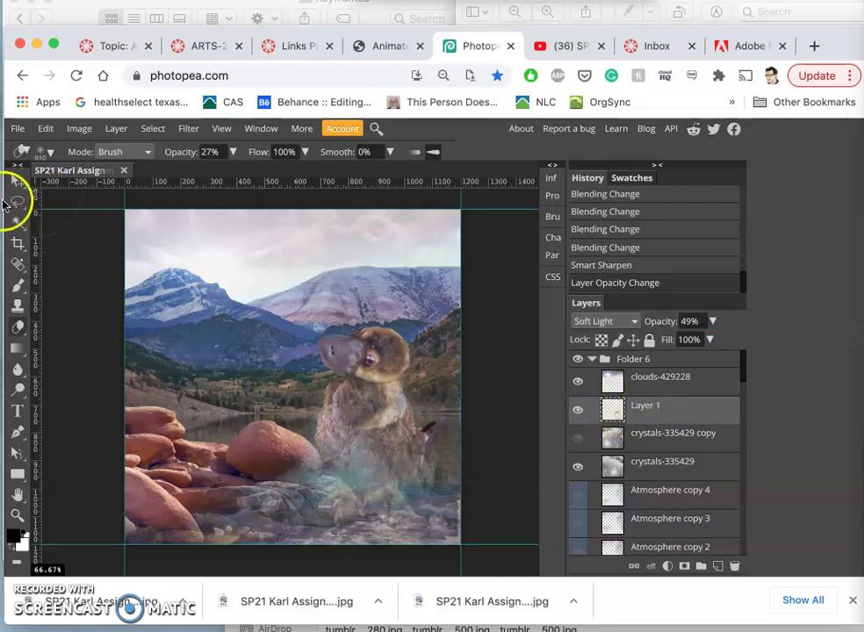
- Shift Layer 1 left and swap to crystals-335429 copy at 10% opacity
{"action": "left_click", "coordinate": [17, 180]}
{"action": "left_click_drag", "start_coordinate": [429, 505], "coordinate": [386, 503]}
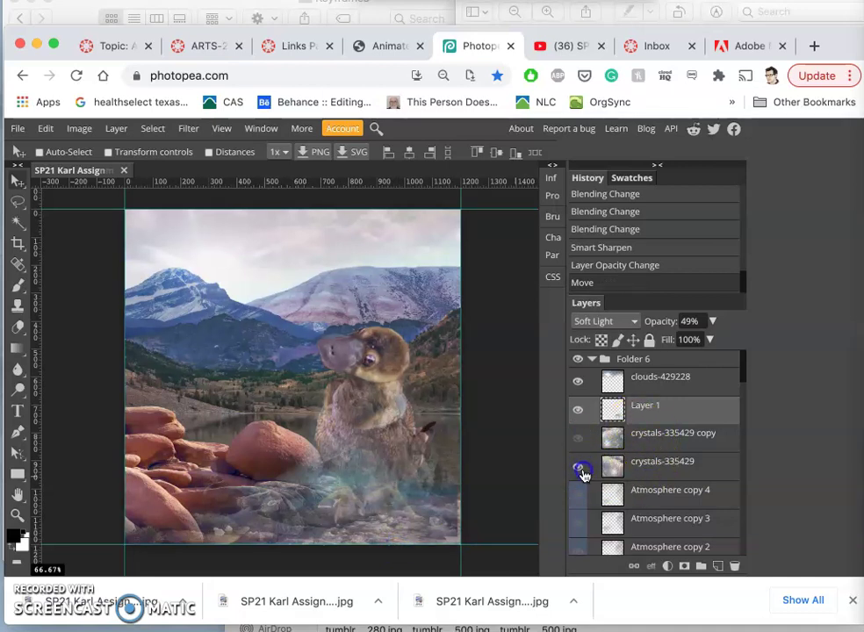
{"action": "left_click", "coordinate": [579, 465]}
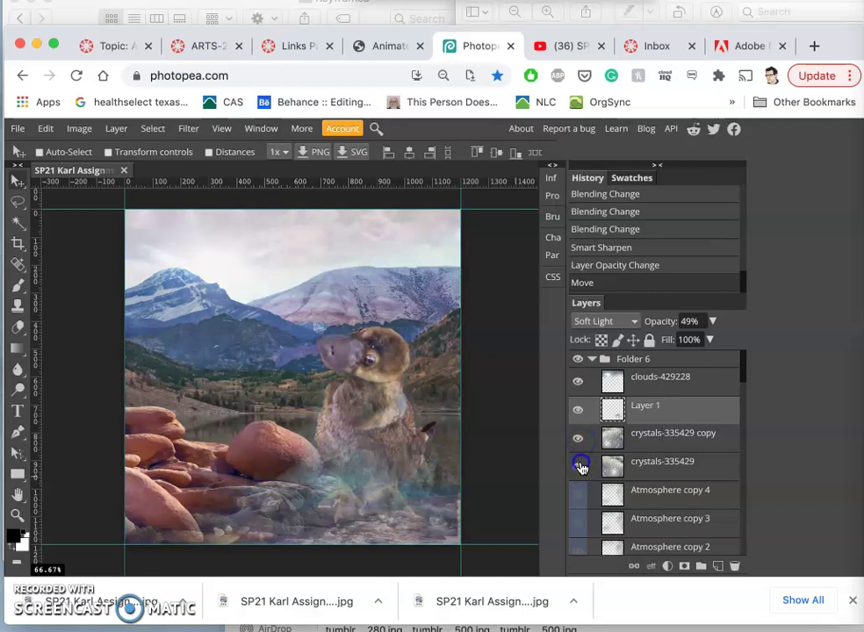
{"action": "left_click", "coordinate": [640, 440]}
{"action": "left_click", "coordinate": [713, 323]}
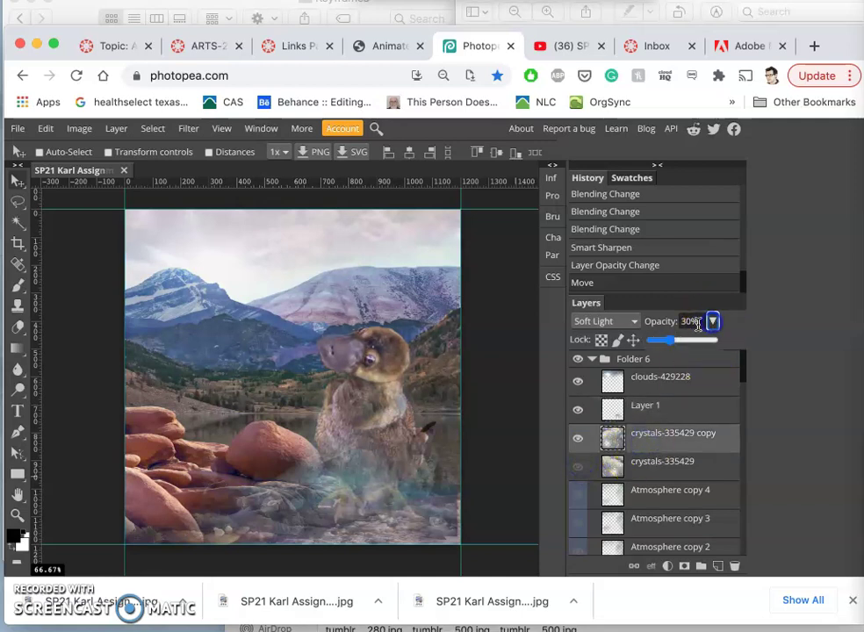
{"action": "left_click", "coordinate": [660, 343]}
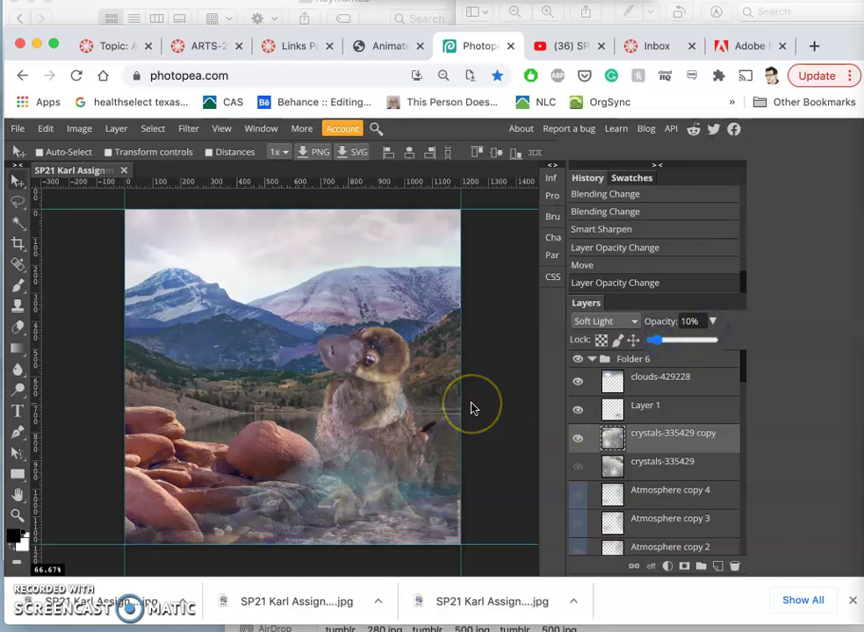
{"action": "left_click", "coordinate": [17, 129]}
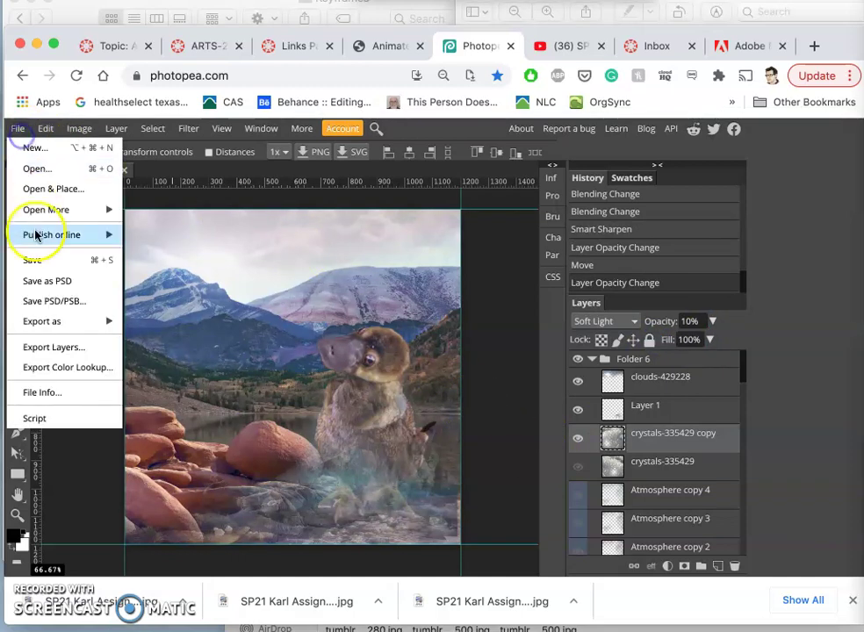
{"action": "left_click", "coordinate": [33, 260]}
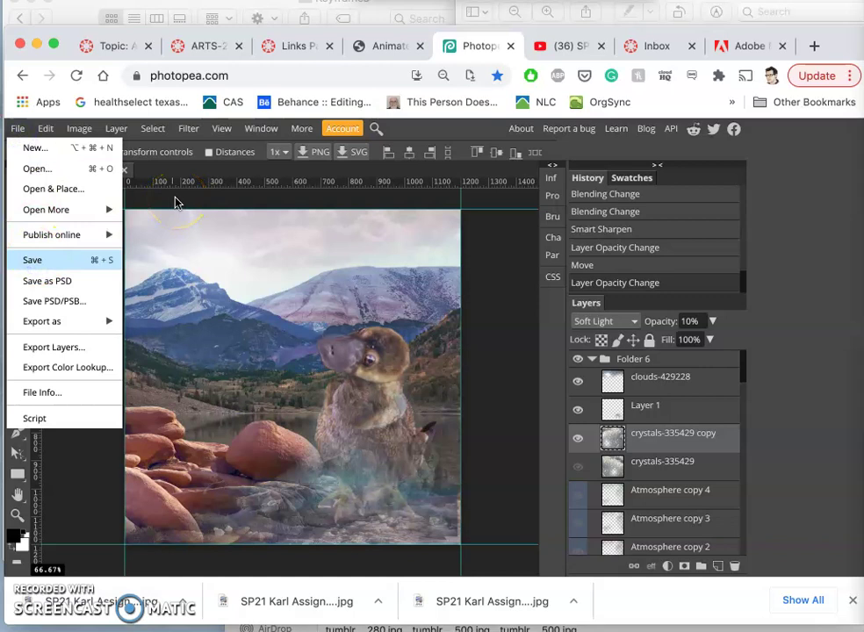
{"action": "left_click", "coordinate": [86, 260]}
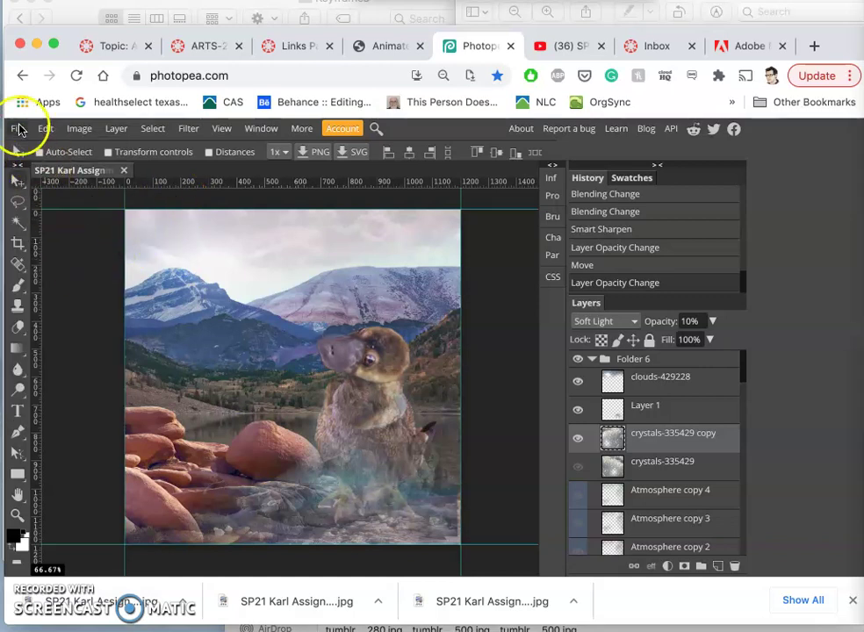
{"action": "left_click", "coordinate": [19, 129]}
{"action": "mouse_move", "coordinate": [68, 322]}
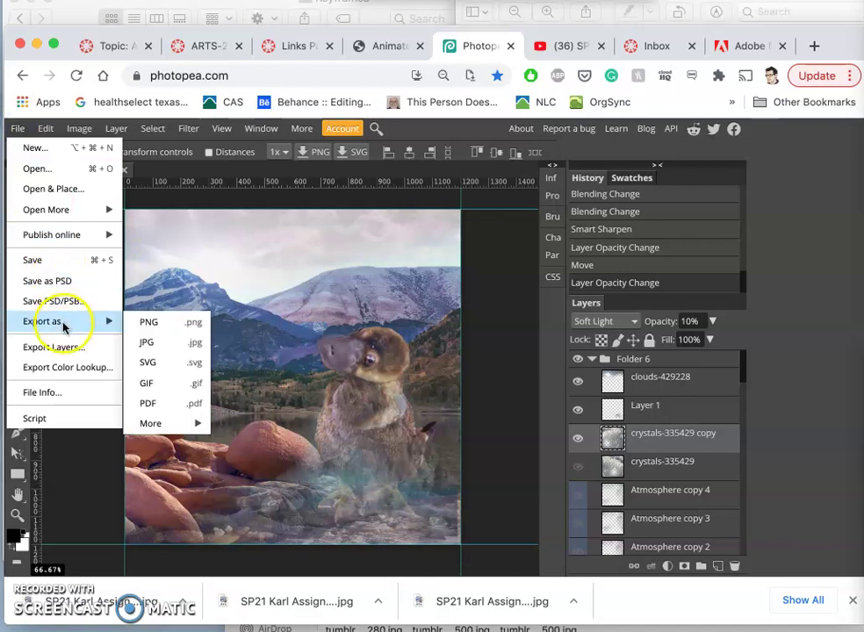
{"action": "left_click", "coordinate": [154, 338]}
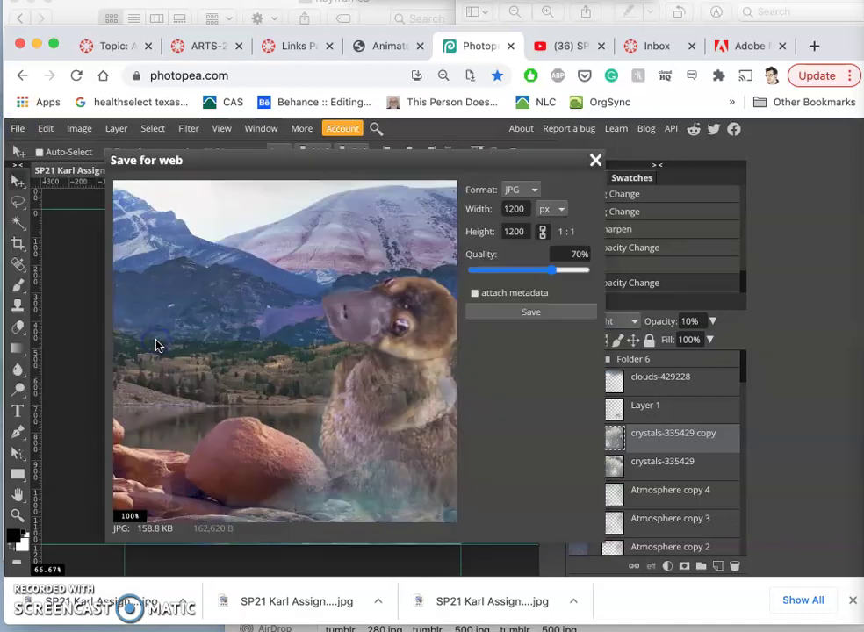
{"action": "left_click", "coordinate": [529, 317]}
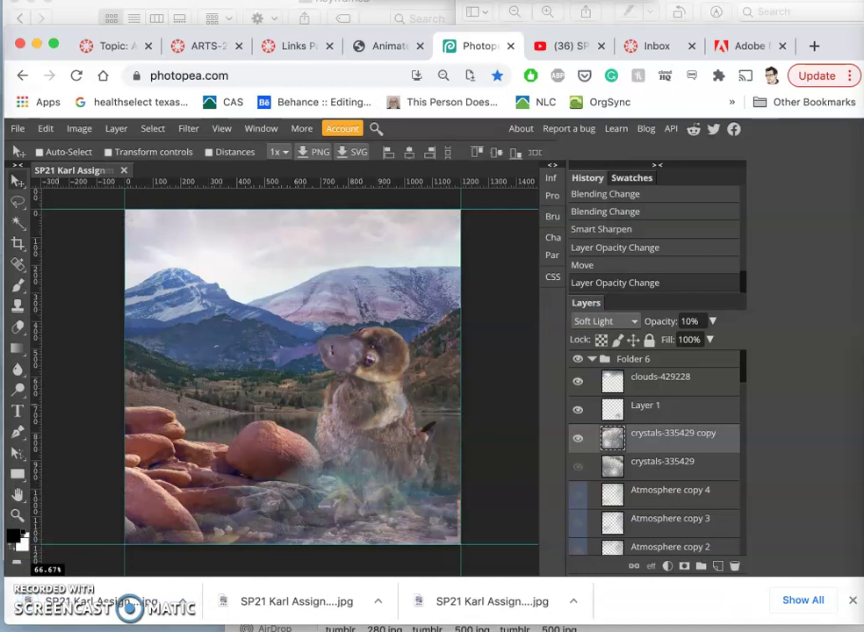
{"action": "mouse_move", "coordinate": [4, 479]}
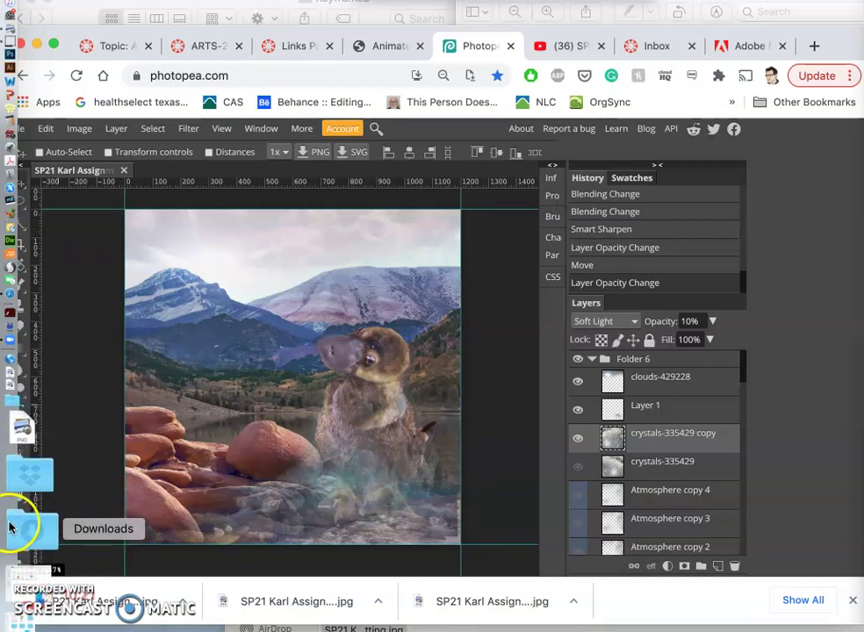
- Move the exported setting image from the Downloads stack into the Keyframes folder
{"action": "left_click", "coordinate": [10, 527]}
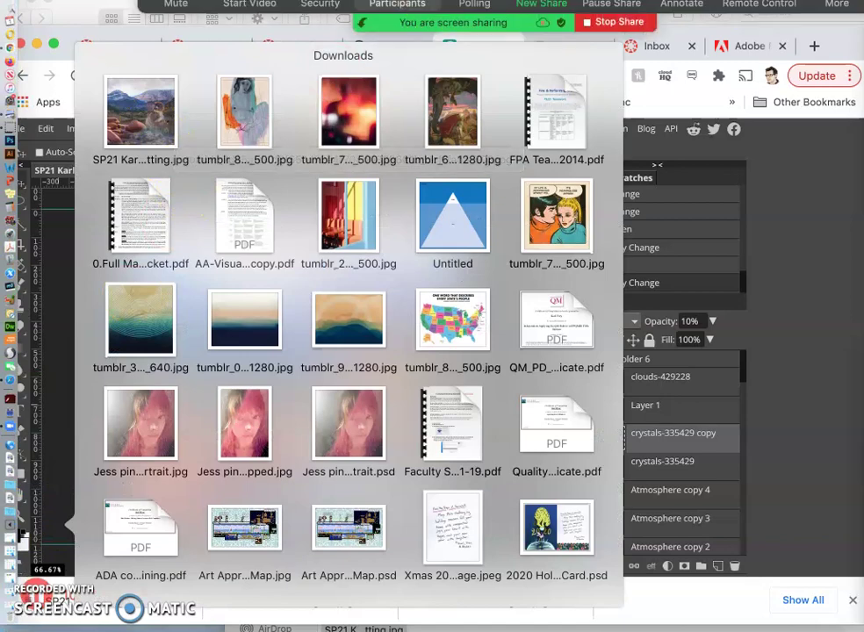
{"action": "left_click", "coordinate": [81, 14]}
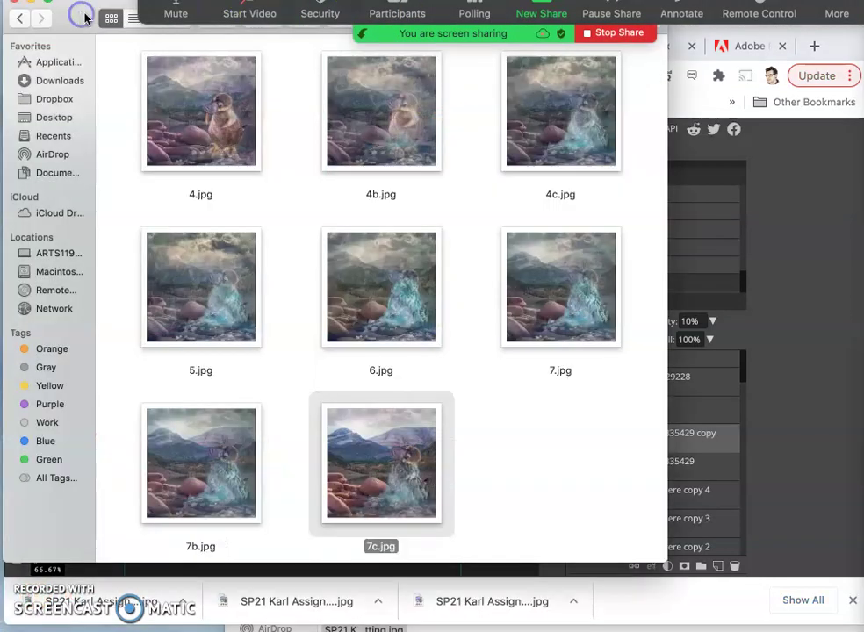
{"action": "left_click", "coordinate": [805, 348]}
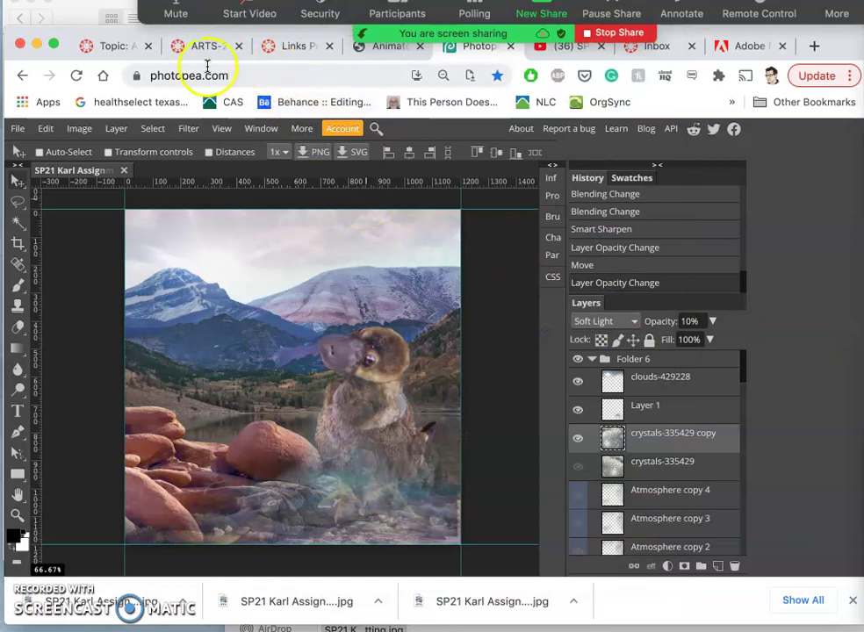
{"action": "left_click_drag", "start_coordinate": [63, 39], "coordinate": [243, 79]}
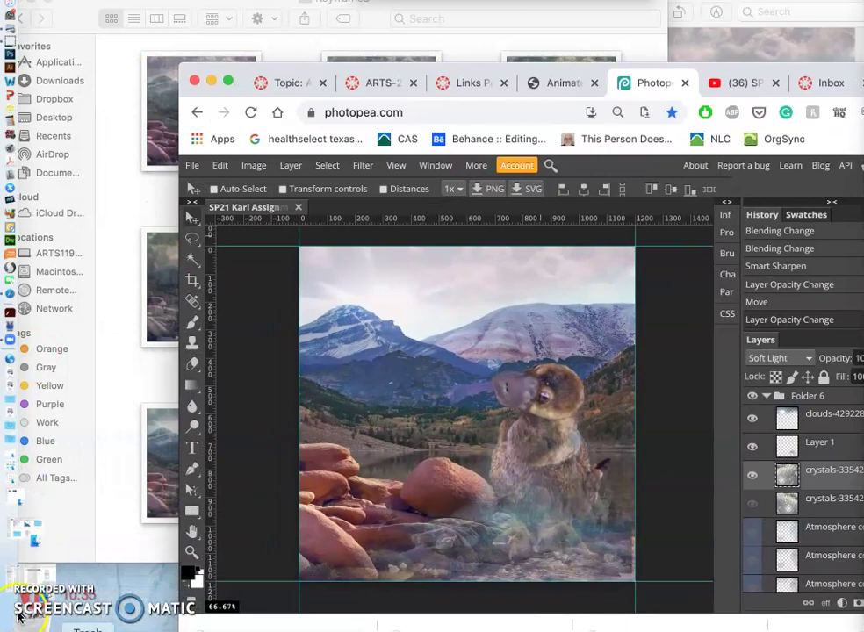
{"action": "left_click", "coordinate": [29, 524]}
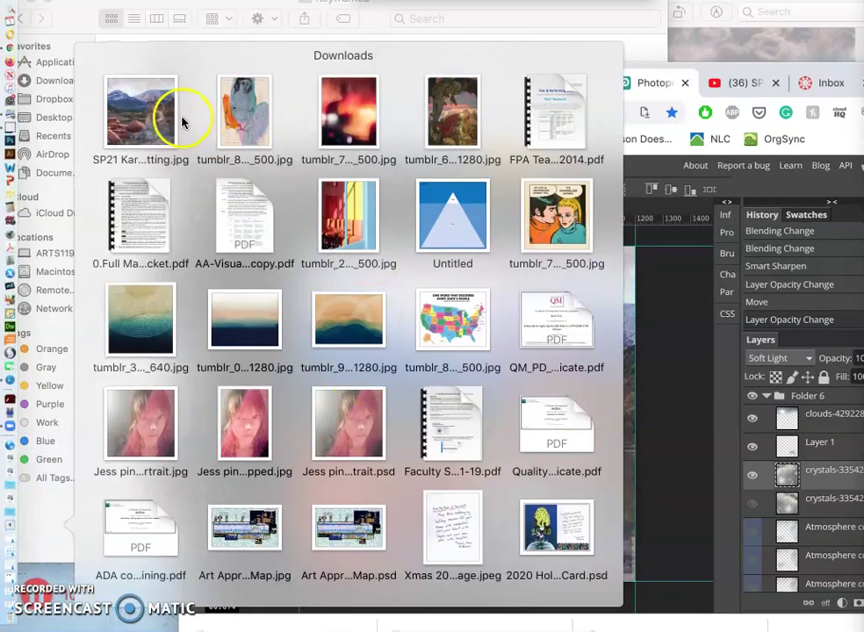
{"action": "left_click_drag", "start_coordinate": [132, 103], "coordinate": [135, 359]}
{"action": "left_click", "coordinate": [136, 361]}
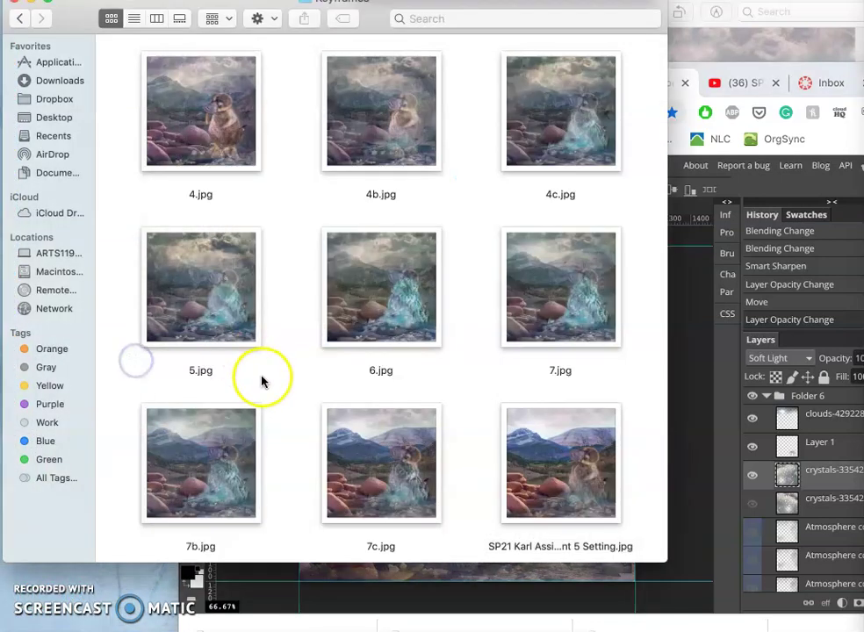
- Rename the newly added image in Keyframes to 8.jpg
{"action": "scroll", "coordinate": [263, 382], "scroll_direction": "down", "scroll_amount": 2}
{"action": "left_click", "coordinate": [527, 548]}
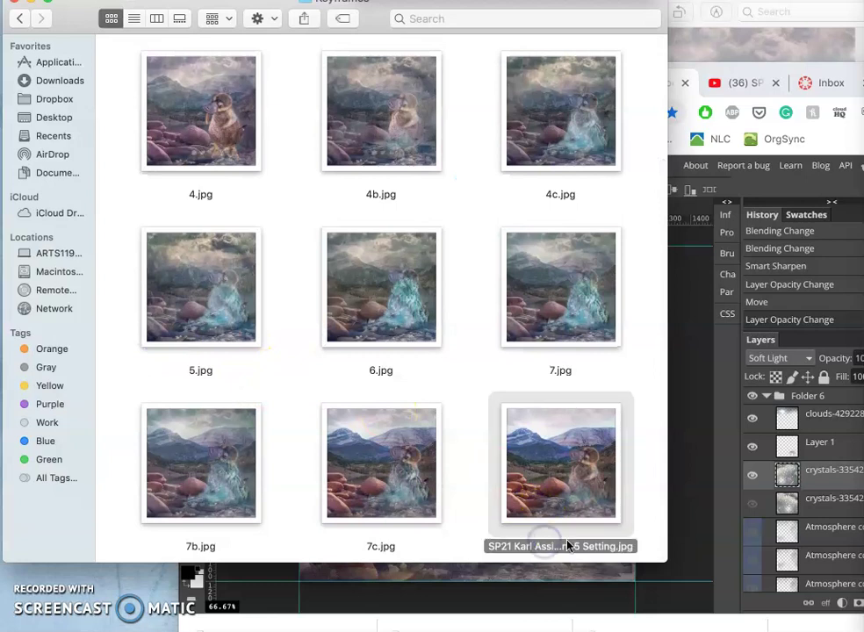
{"action": "left_click", "coordinate": [567, 546]}
{"action": "type", "text": "8"}
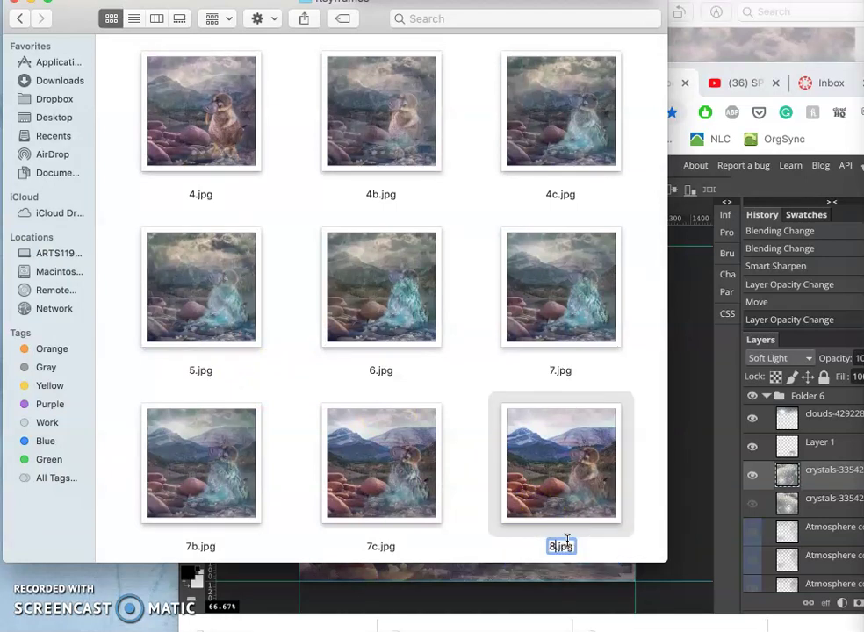
{"action": "left_click", "coordinate": [637, 550]}
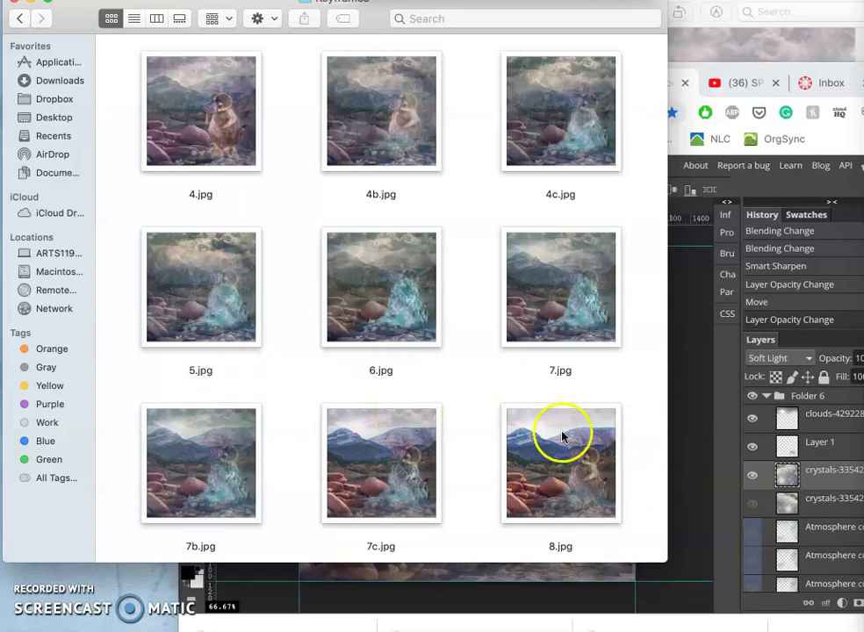
- Check the Keyframes folder, then return the Photopea window to the front at the top
{"action": "left_click_drag", "start_coordinate": [713, 69], "coordinate": [774, 140]}
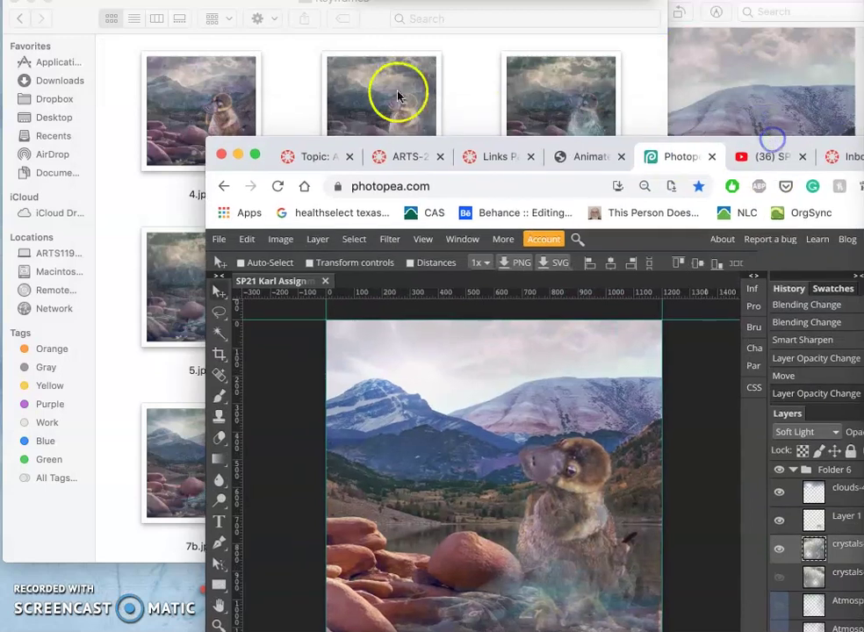
{"action": "left_click", "coordinate": [303, 97]}
{"action": "scroll", "coordinate": [323, 242], "scroll_direction": "up", "scroll_amount": 3}
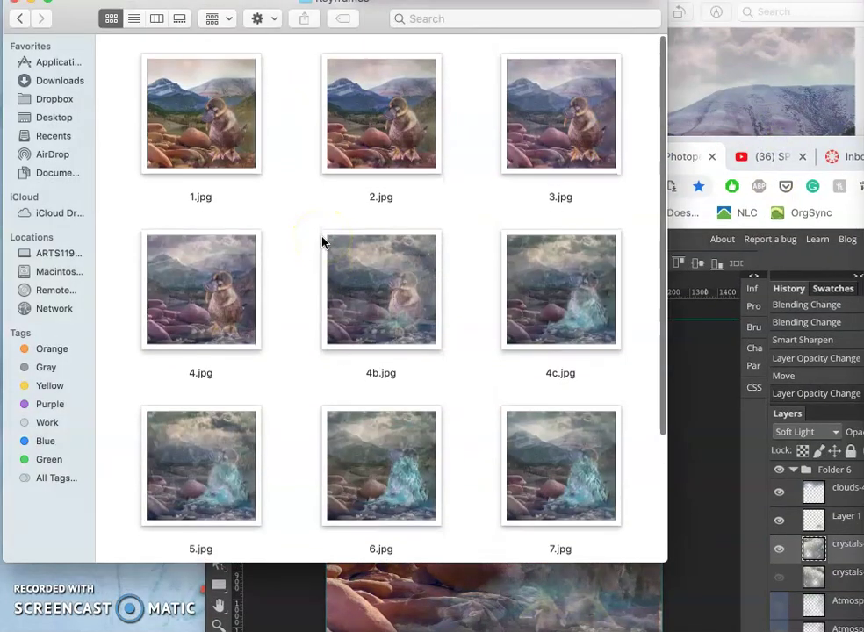
{"action": "scroll", "coordinate": [286, 206], "scroll_direction": "down", "scroll_amount": 5}
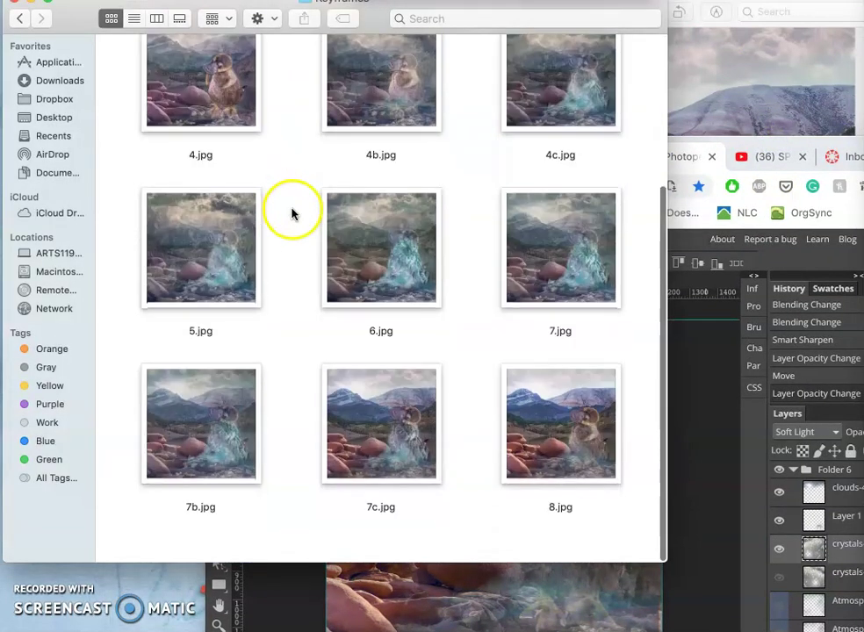
{"action": "scroll", "coordinate": [305, 237], "scroll_direction": "up", "scroll_amount": 5}
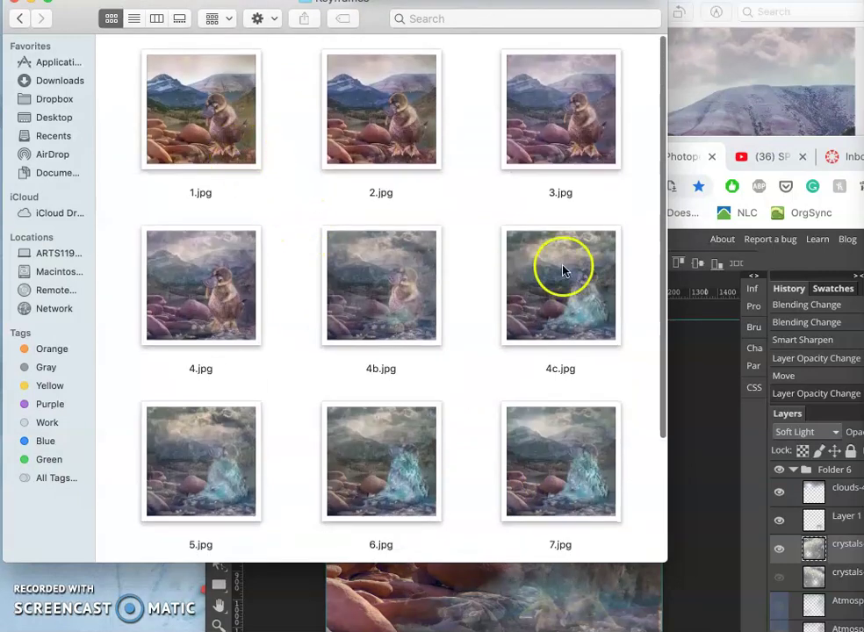
{"action": "left_click", "coordinate": [729, 143]}
{"action": "left_click_drag", "start_coordinate": [730, 144], "coordinate": [612, 19]}
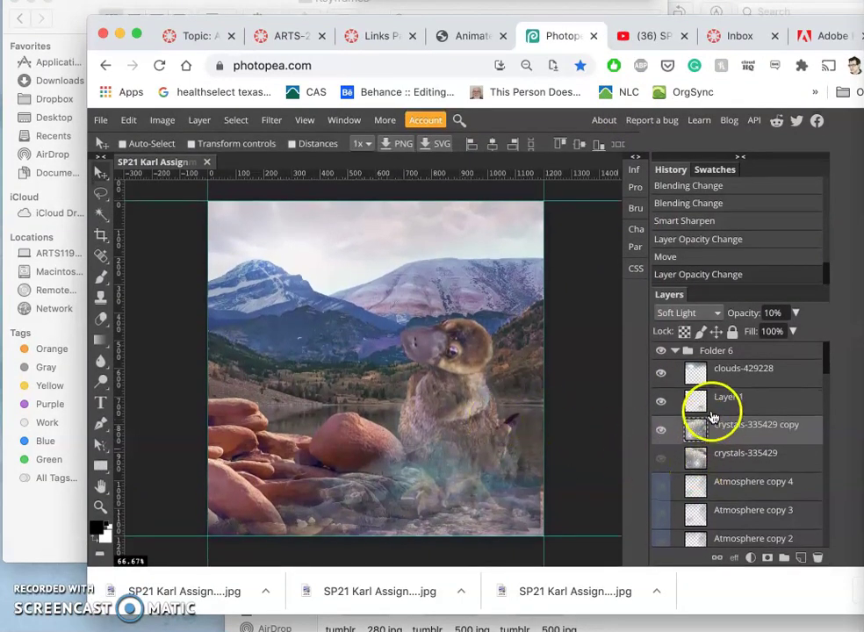
- Set the clouds-429228 layer opacity to 50%
{"action": "left_click", "coordinate": [723, 382]}
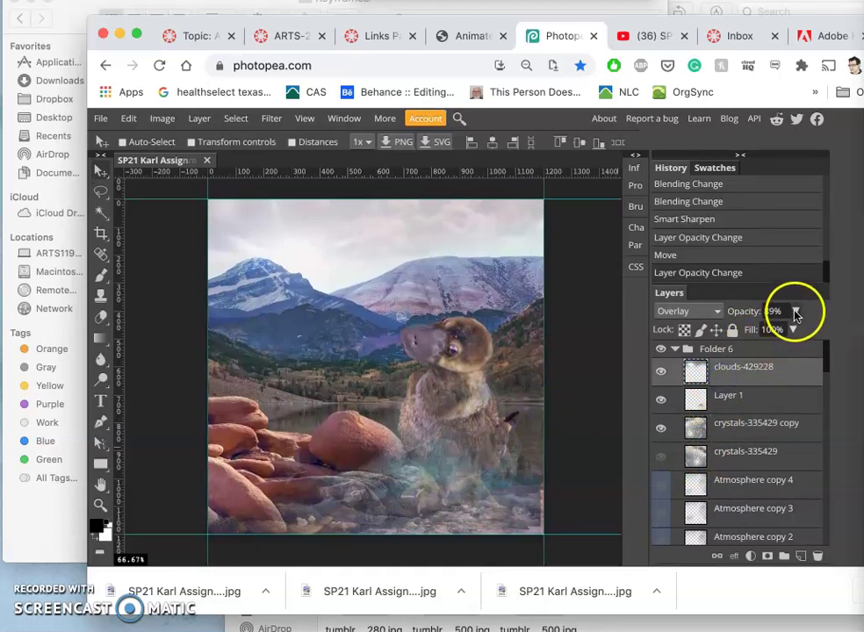
{"action": "left_click_drag", "start_coordinate": [791, 332], "coordinate": [814, 329]}
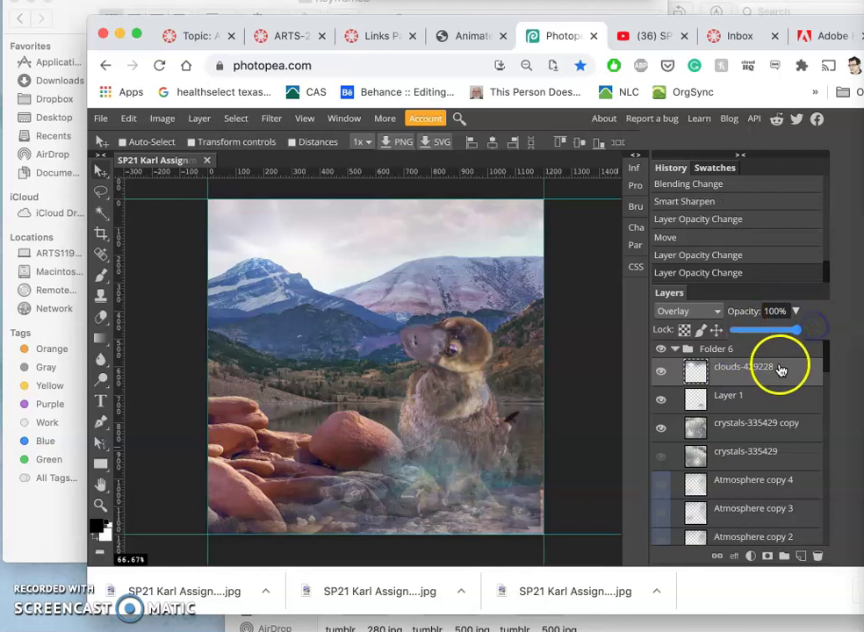
{"action": "left_click", "coordinate": [795, 332]}
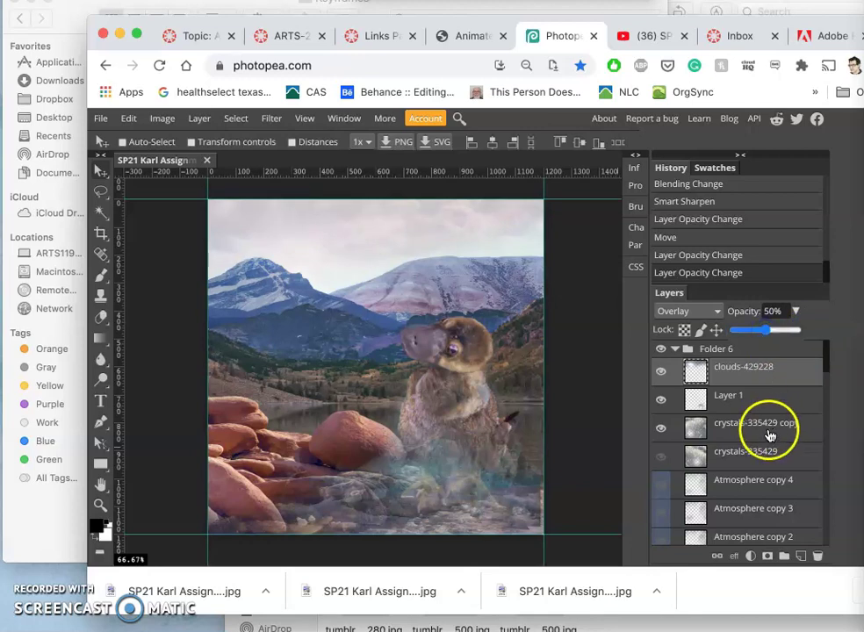
- Hide Layer 1, the crystals-335429 copy and ice-2062433 copy 3 layers
{"action": "left_click", "coordinate": [663, 398]}
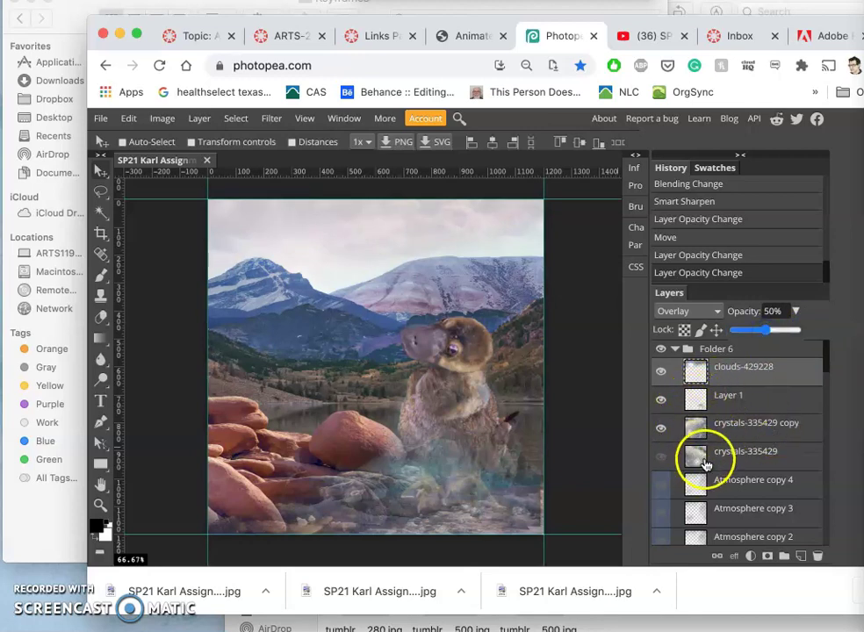
{"action": "left_click", "coordinate": [734, 407]}
{"action": "left_click", "coordinate": [665, 401]}
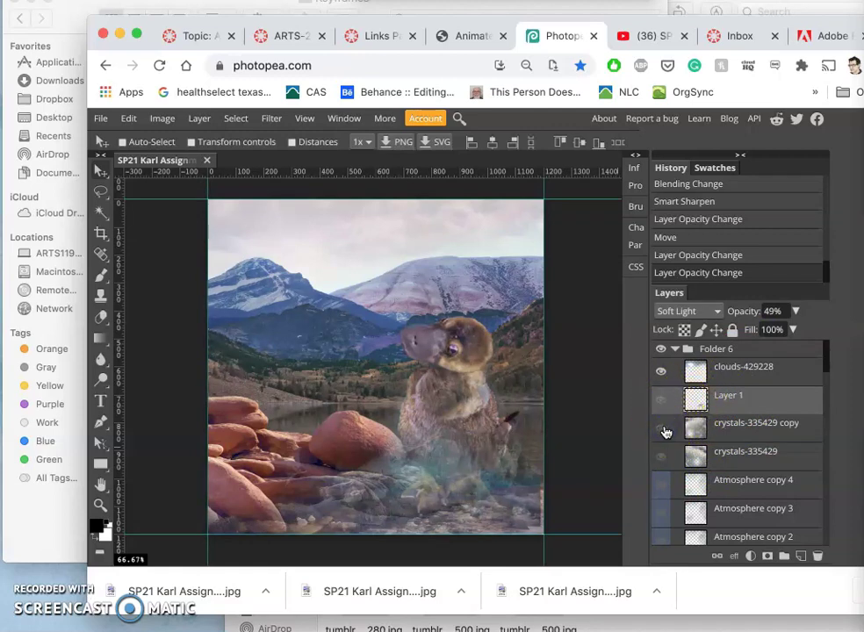
{"action": "scroll", "coordinate": [720, 490], "scroll_direction": "down", "scroll_amount": 3}
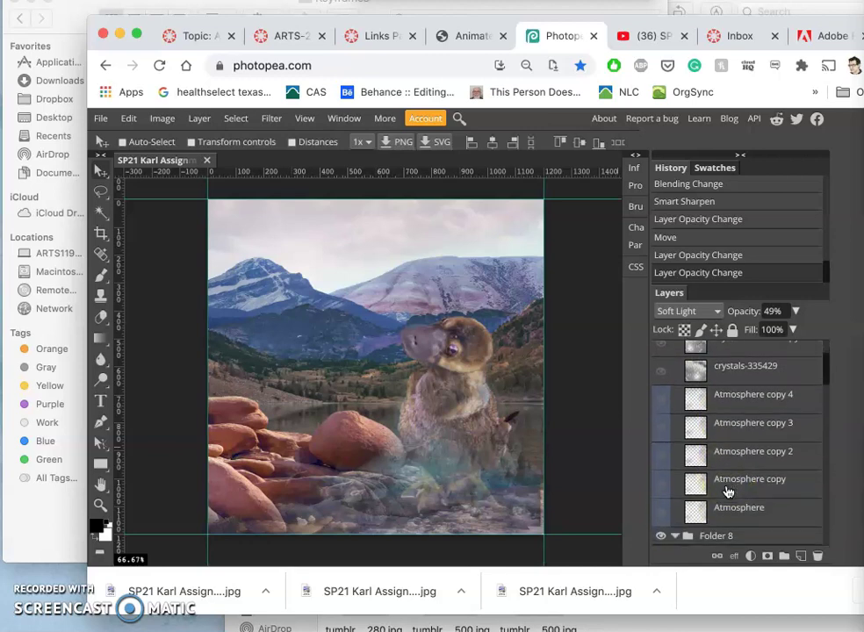
{"action": "scroll", "coordinate": [728, 492], "scroll_direction": "down", "scroll_amount": 4}
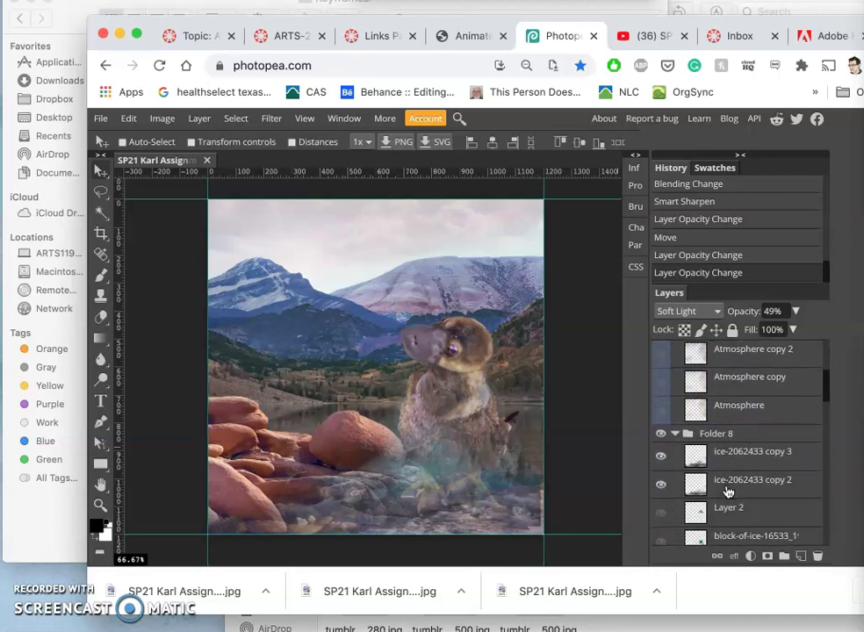
{"action": "left_click", "coordinate": [665, 458]}
- Fade the ice-2062433 copy 2 layer to 29% opacity
{"action": "left_click", "coordinate": [715, 468]}
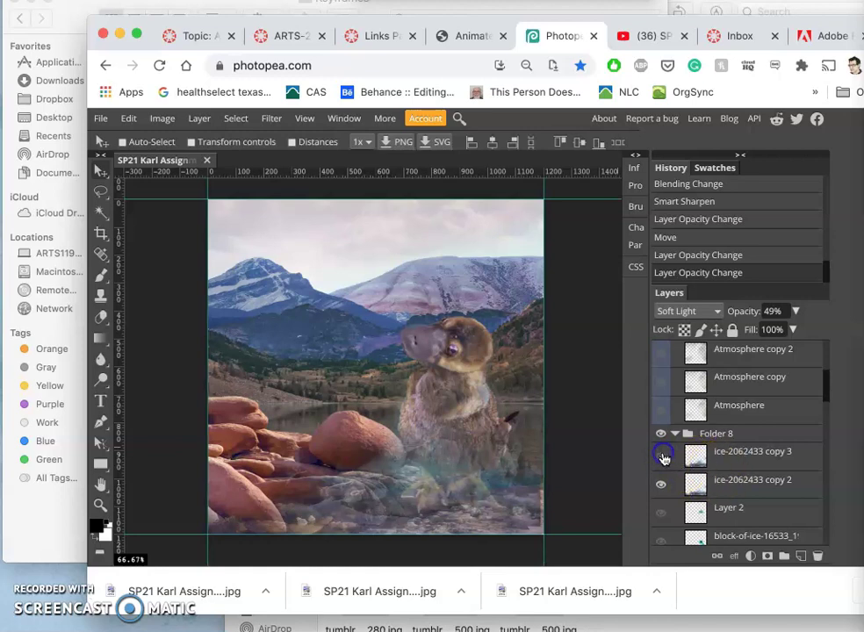
{"action": "left_click_drag", "start_coordinate": [713, 482], "coordinate": [719, 486]}
{"action": "left_click", "coordinate": [723, 488]}
{"action": "left_click", "coordinate": [796, 312]}
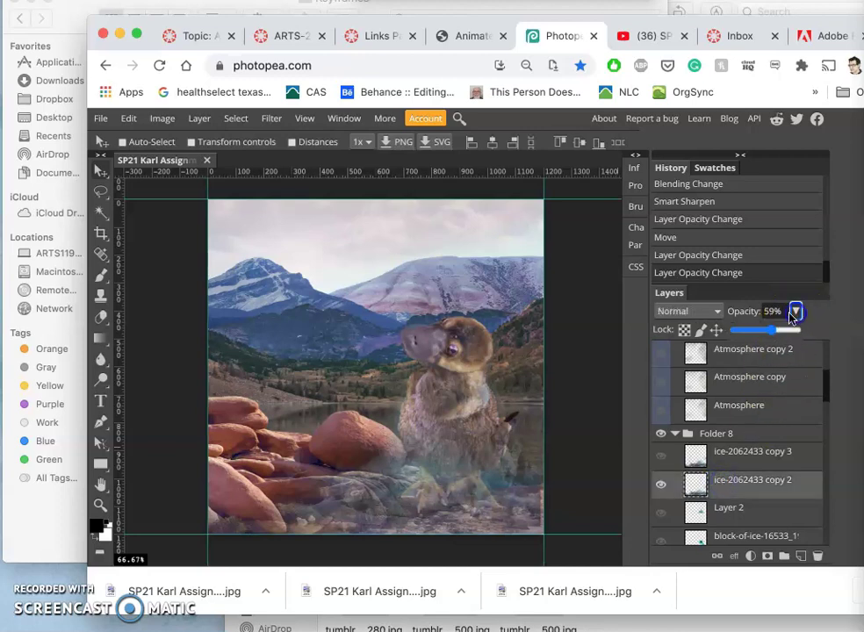
{"action": "left_click", "coordinate": [754, 331]}
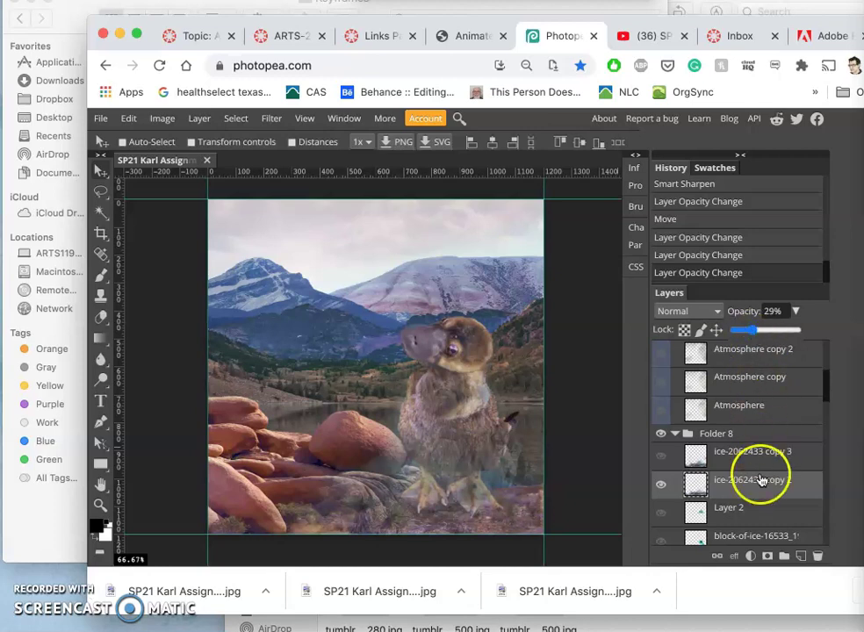
- Lower the block-of-ice layer to 10% opacity
{"action": "scroll", "coordinate": [761, 480], "scroll_direction": "down", "scroll_amount": 1}
{"action": "scroll", "coordinate": [761, 480], "scroll_direction": "down", "scroll_amount": 2}
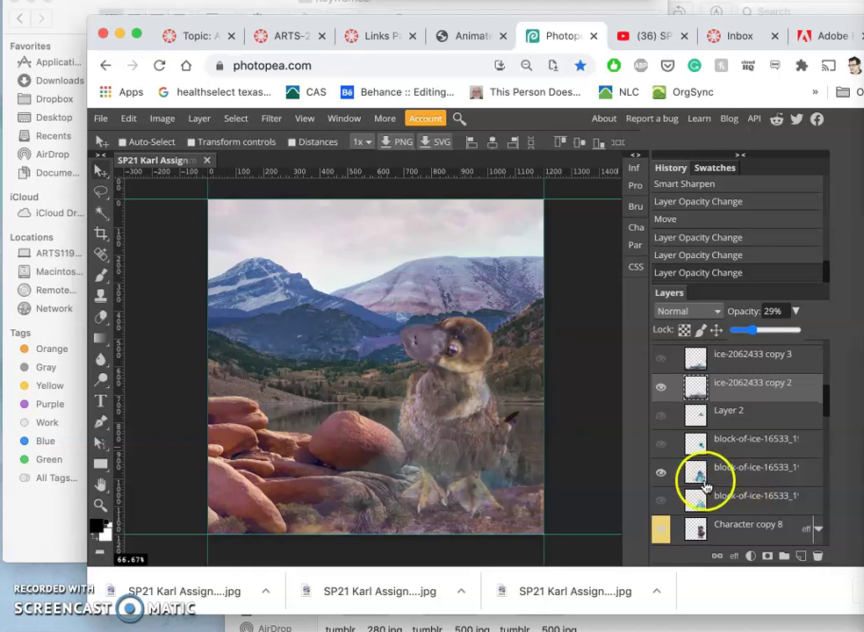
{"action": "left_click", "coordinate": [664, 473]}
{"action": "left_click", "coordinate": [664, 474]}
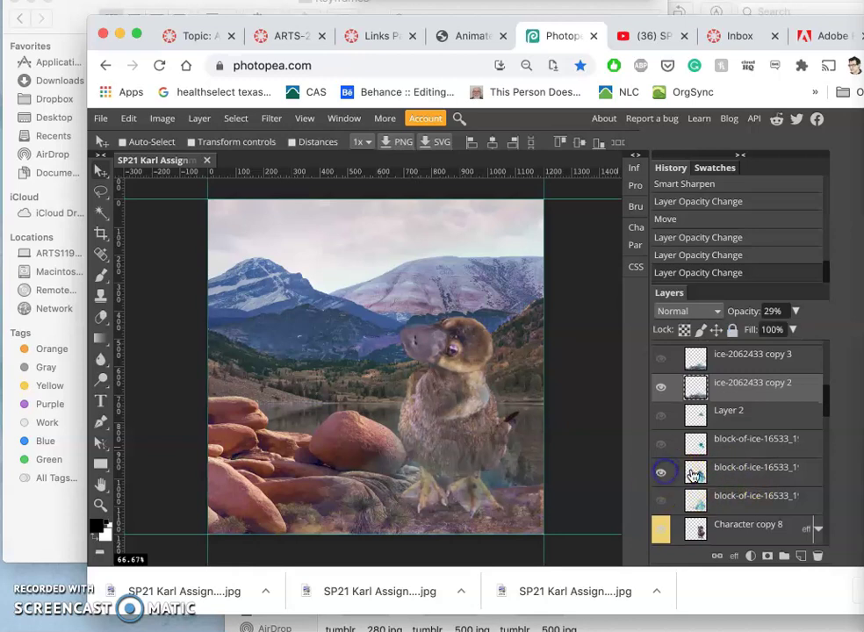
{"action": "left_click", "coordinate": [736, 468]}
{"action": "left_click", "coordinate": [795, 313]}
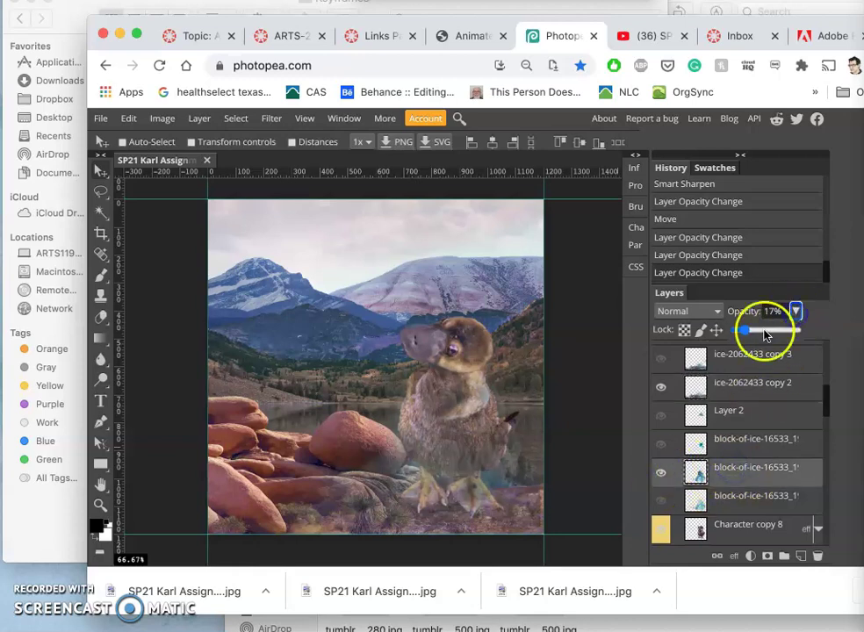
{"action": "left_click", "coordinate": [739, 331]}
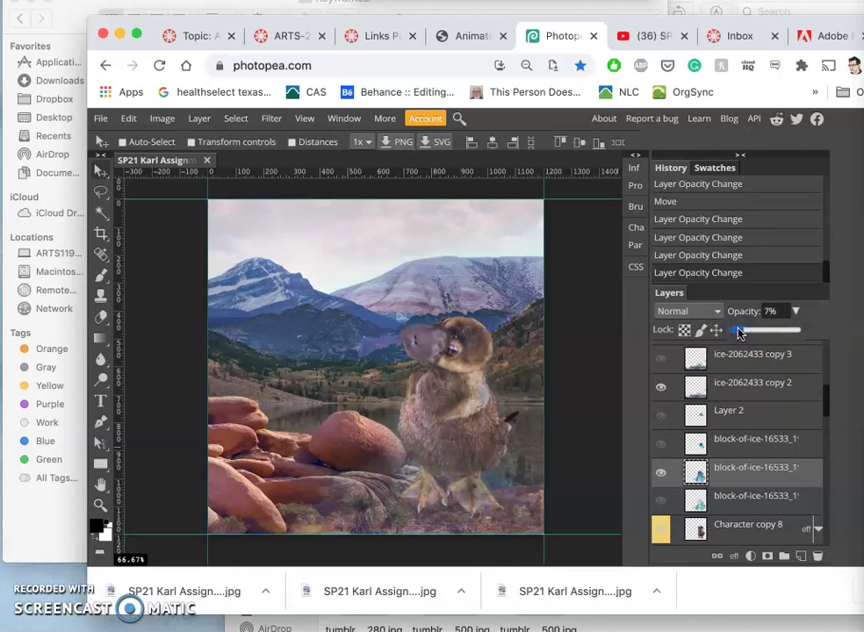
{"action": "left_click_drag", "start_coordinate": [740, 331], "coordinate": [742, 331]}
{"action": "scroll", "coordinate": [729, 485], "scroll_direction": "down", "scroll_amount": 2}
{"action": "left_click", "coordinate": [742, 453]}
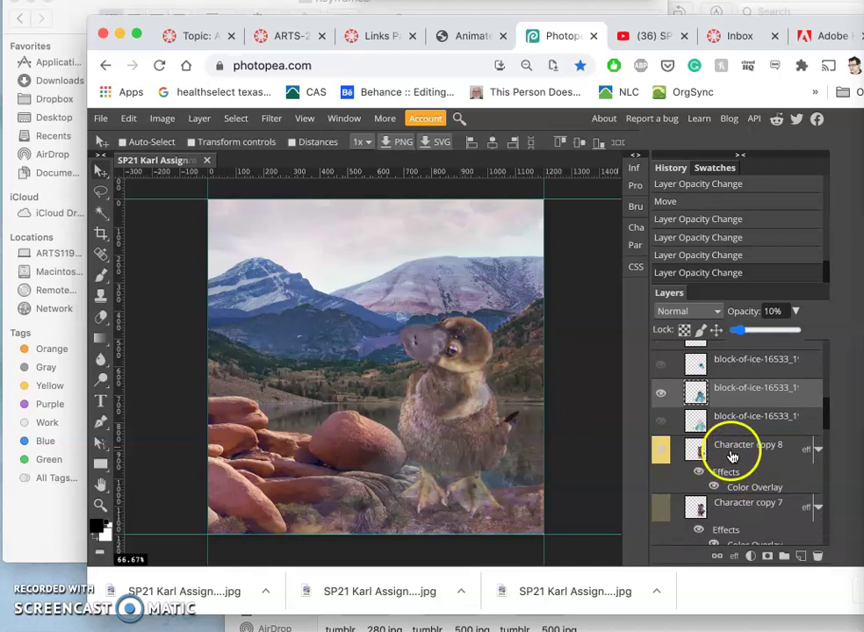
- Duplicate Character copy 8 as copy 9, hide copy 8, and drop copy 9's Color Overlay from 11% to 5%
{"action": "key", "text": "super+j"}
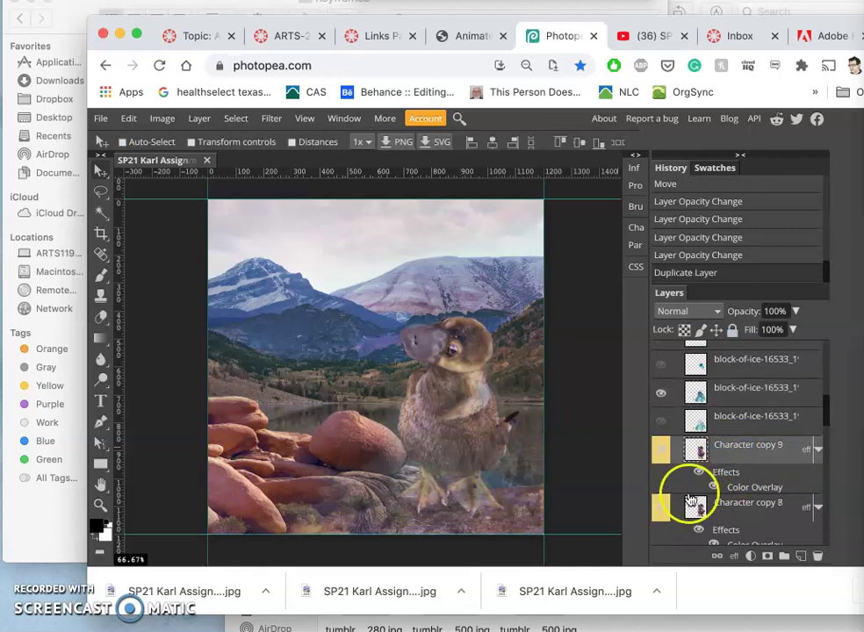
{"action": "left_click", "coordinate": [661, 507]}
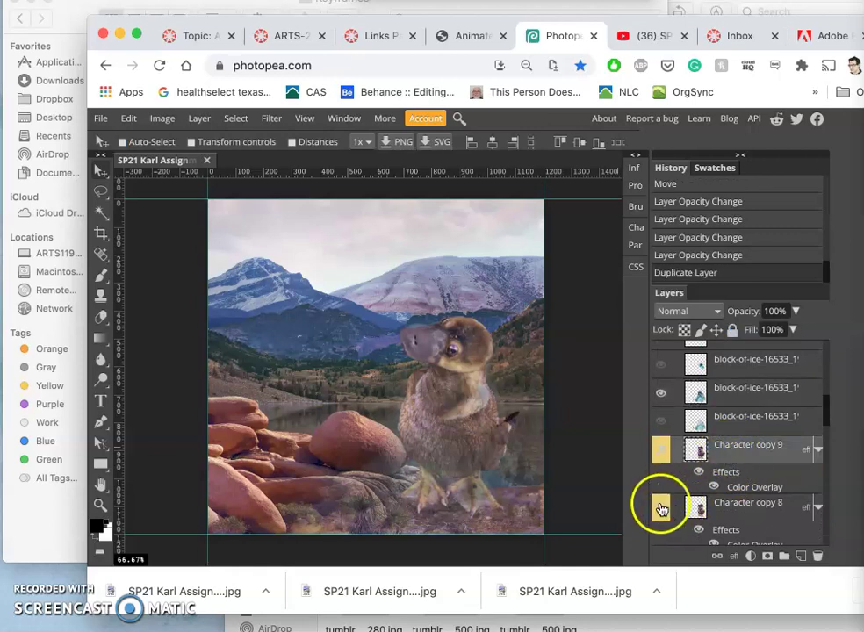
{"action": "double_click", "coordinate": [738, 489]}
{"action": "left_click", "coordinate": [710, 327]}
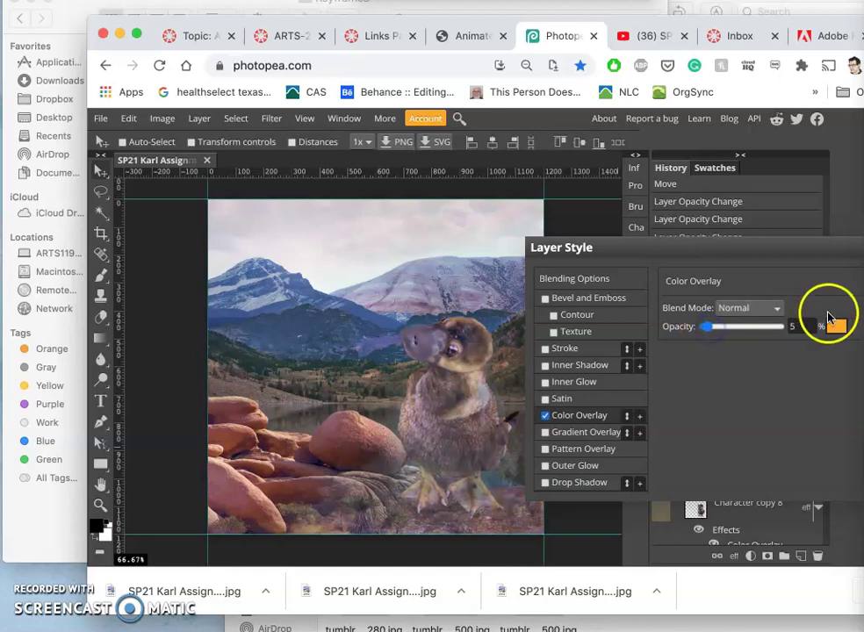
{"action": "left_click_drag", "start_coordinate": [747, 246], "coordinate": [631, 245]}
{"action": "left_click", "coordinate": [793, 275]}
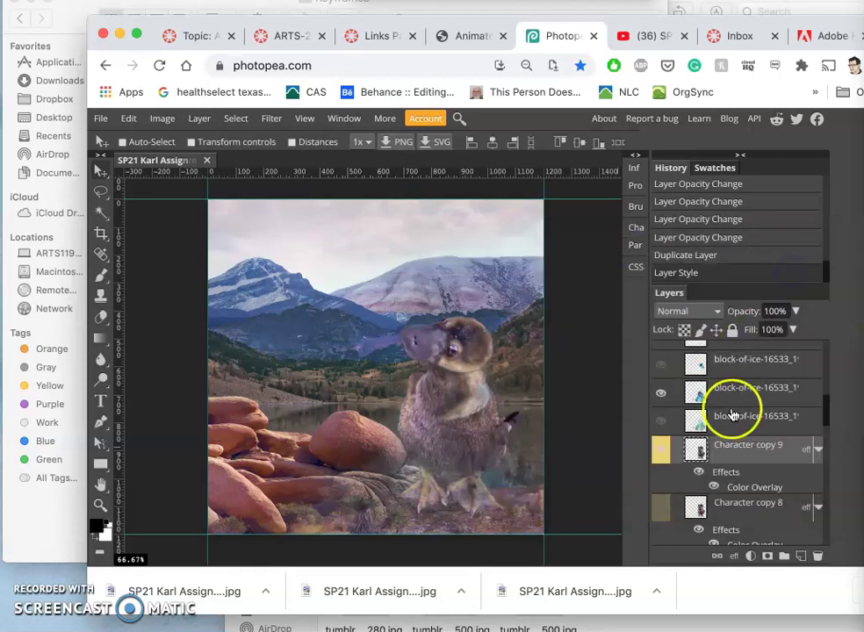
- Hide Character copy 9 and toggle Character copy 4 on and off to compare
{"action": "scroll", "coordinate": [732, 459], "scroll_direction": "down", "scroll_amount": 1}
{"action": "scroll", "coordinate": [728, 468], "scroll_direction": "down", "scroll_amount": 1}
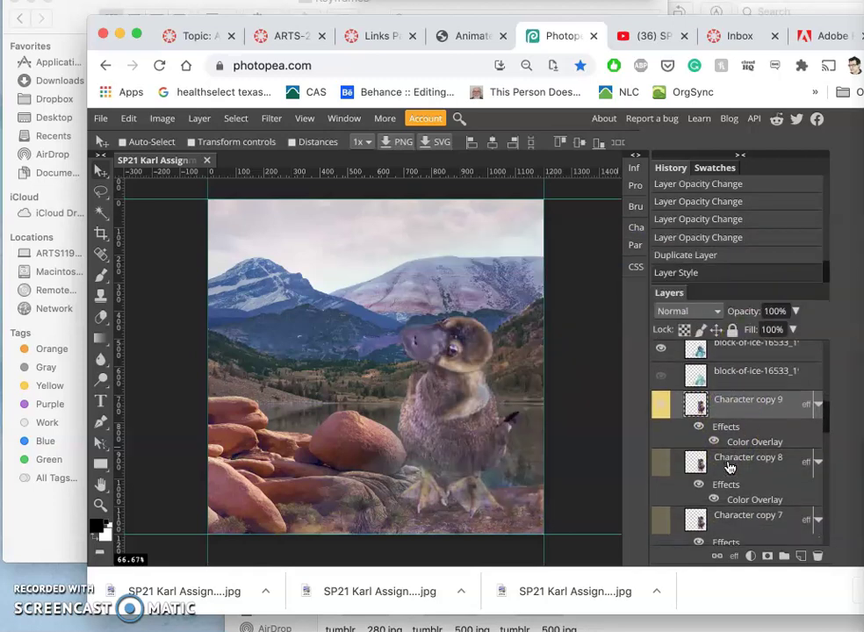
{"action": "scroll", "coordinate": [728, 469], "scroll_direction": "down", "scroll_amount": 1}
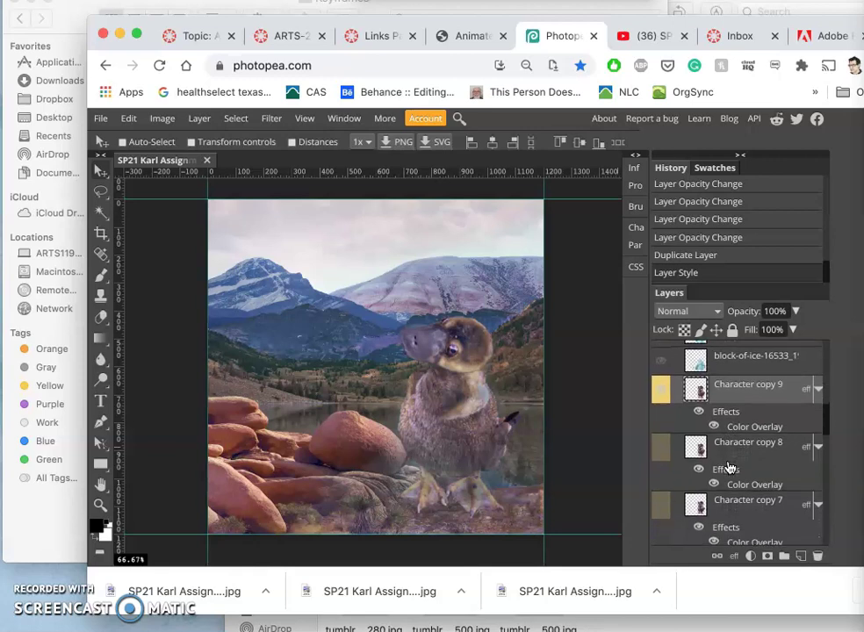
{"action": "scroll", "coordinate": [728, 468], "scroll_direction": "down", "scroll_amount": 1}
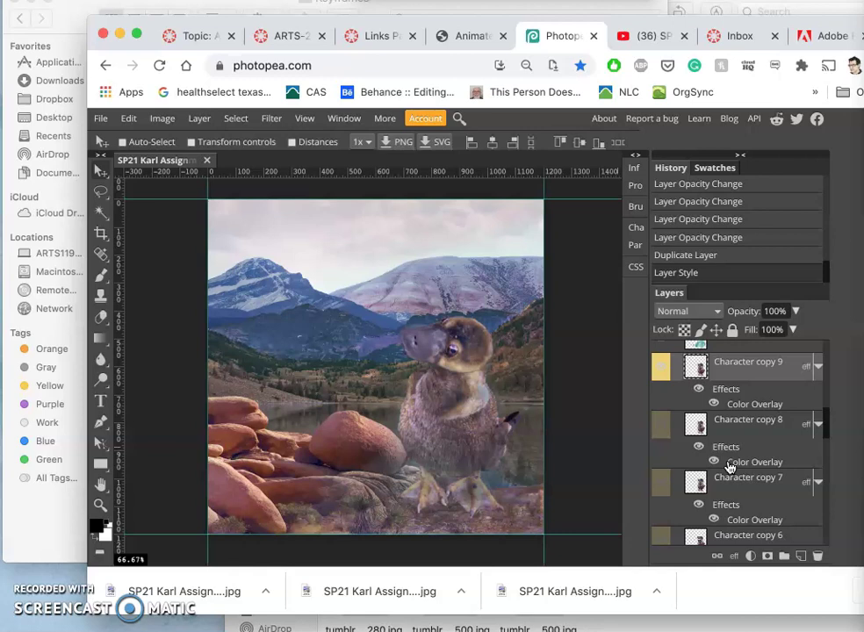
{"action": "left_click", "coordinate": [668, 371]}
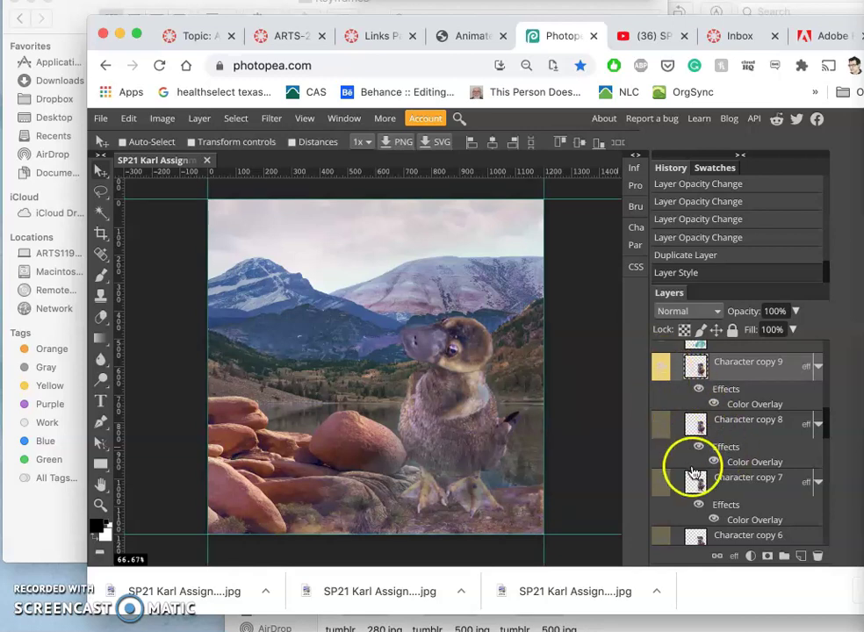
{"action": "scroll", "coordinate": [689, 463], "scroll_direction": "down", "scroll_amount": 8}
{"action": "scroll", "coordinate": [694, 470], "scroll_direction": "down", "scroll_amount": 2}
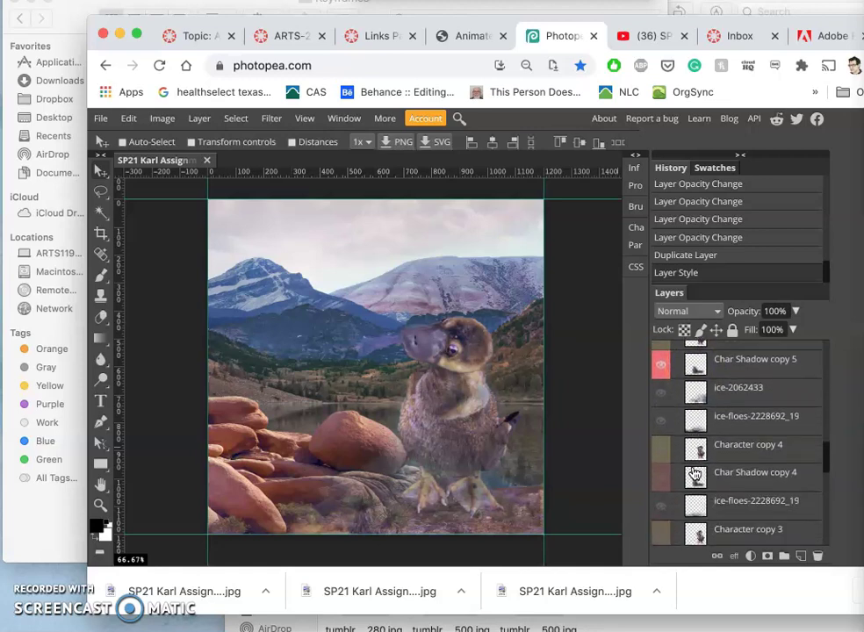
{"action": "left_click", "coordinate": [662, 452]}
{"action": "left_click", "coordinate": [663, 456]}
{"action": "scroll", "coordinate": [675, 435], "scroll_direction": "up", "scroll_amount": 2}
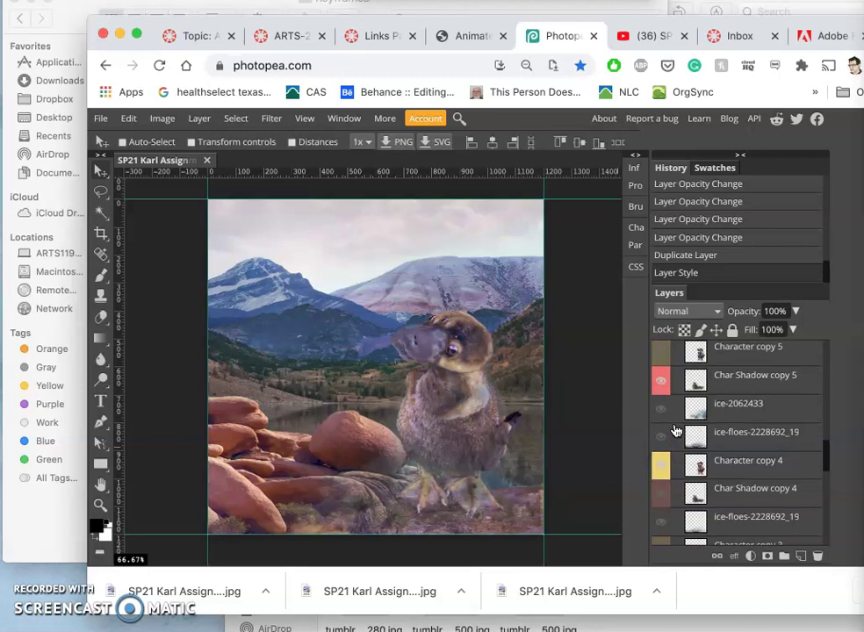
{"action": "left_click", "coordinate": [663, 481]}
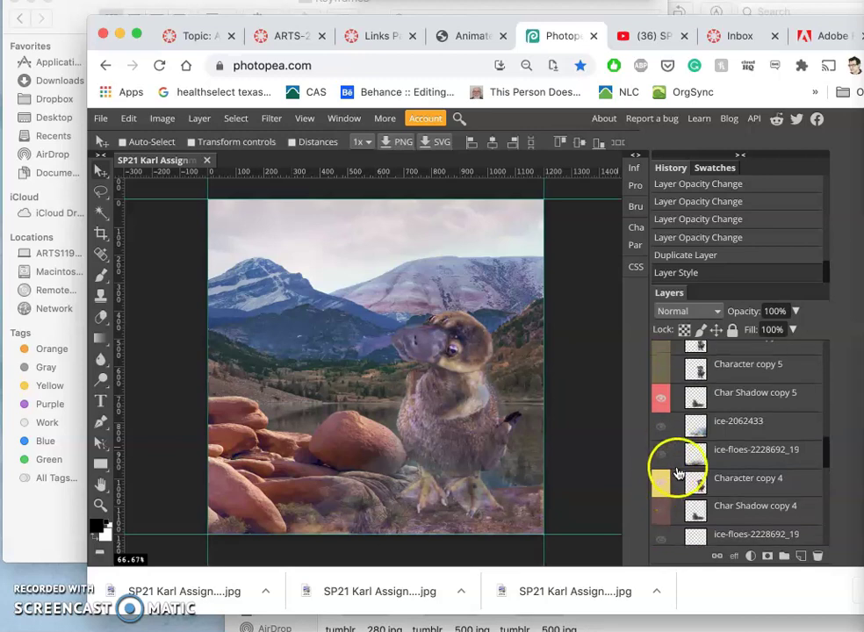
- Toggle Character copy 9 repeatedly to compare the platypus head, then scroll down to the clouds layer
{"action": "scroll", "coordinate": [677, 457], "scroll_direction": "up", "scroll_amount": 6}
{"action": "scroll", "coordinate": [689, 439], "scroll_direction": "up", "scroll_amount": 3}
{"action": "left_click", "coordinate": [660, 403]}
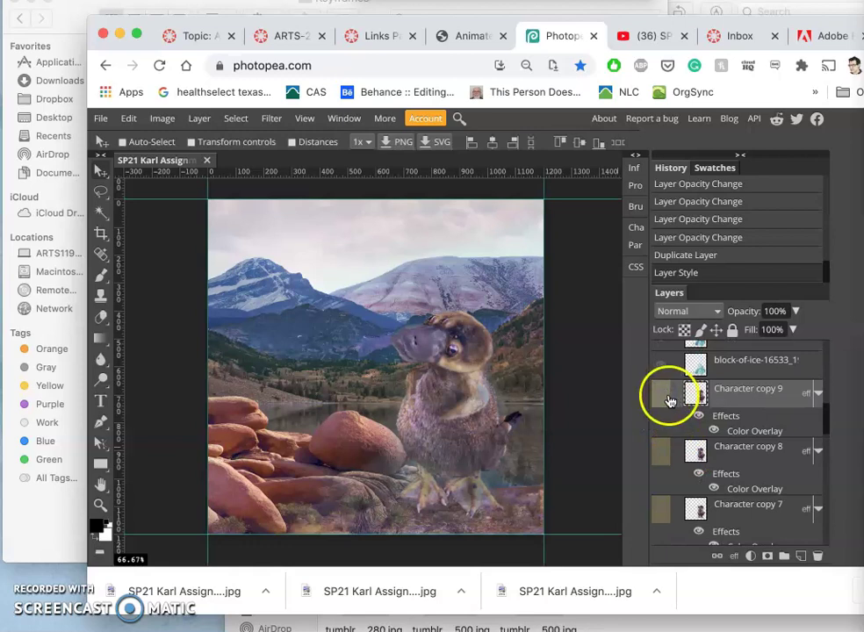
{"action": "left_click", "coordinate": [662, 397]}
{"action": "left_click", "coordinate": [663, 397]}
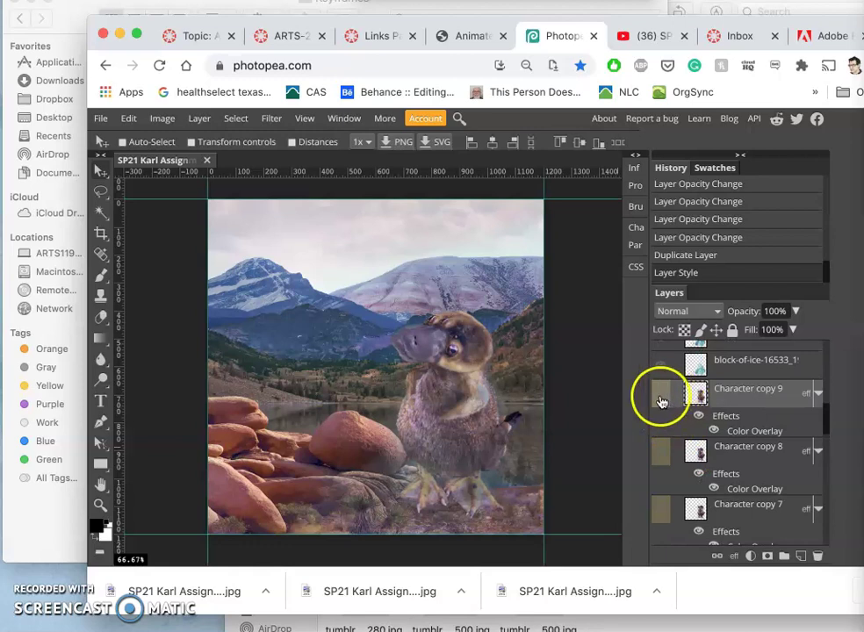
{"action": "left_click", "coordinate": [661, 400]}
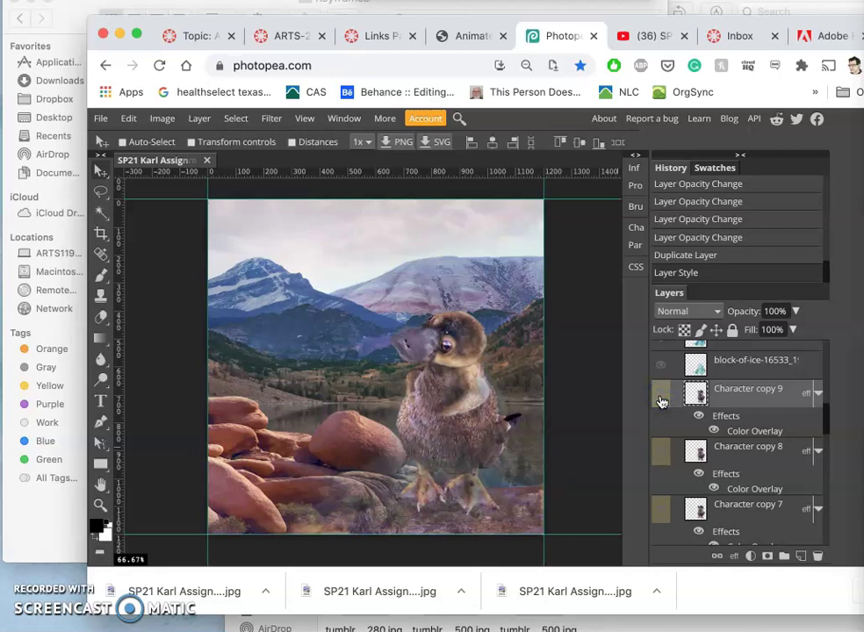
{"action": "left_click", "coordinate": [662, 401]}
{"action": "left_click", "coordinate": [661, 400]}
{"action": "left_click", "coordinate": [661, 401]}
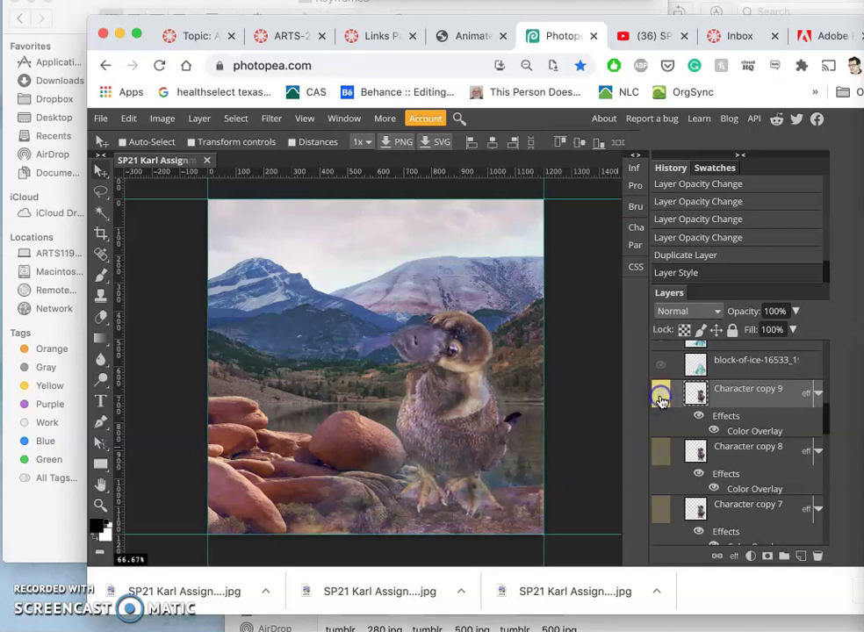
{"action": "left_click", "coordinate": [662, 401]}
{"action": "left_click", "coordinate": [662, 402]}
{"action": "left_click", "coordinate": [479, 377]}
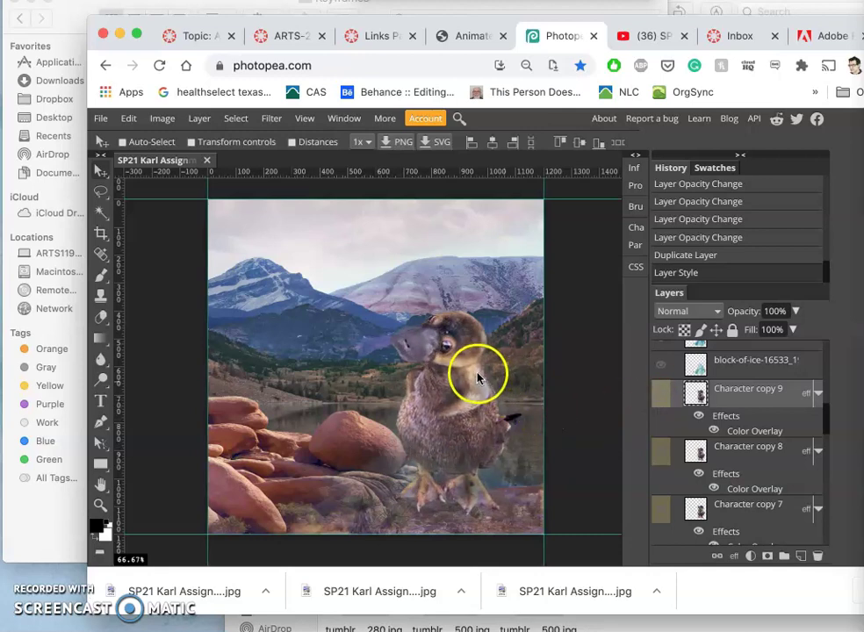
{"action": "scroll", "coordinate": [729, 459], "scroll_direction": "down", "scroll_amount": 8}
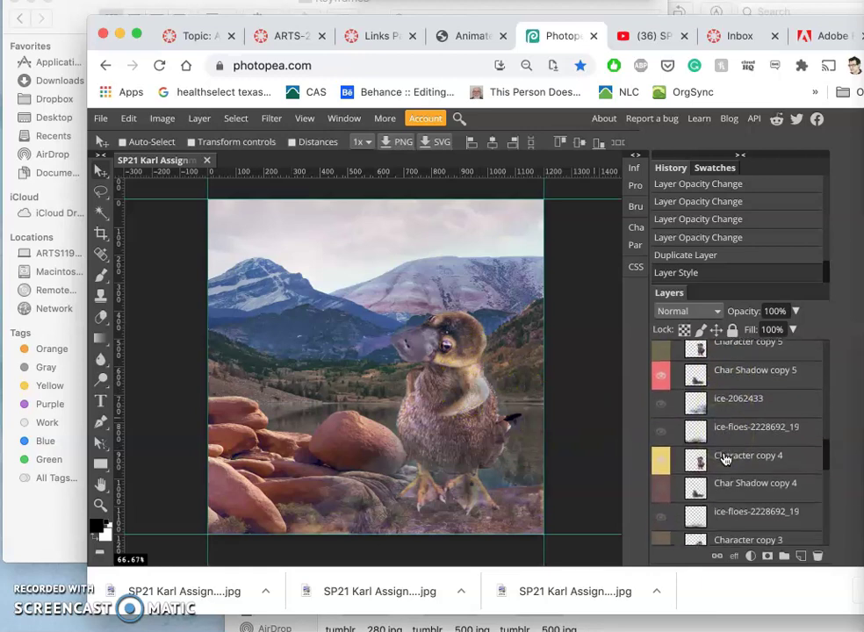
{"action": "scroll", "coordinate": [695, 505], "scroll_direction": "down", "scroll_amount": 5}
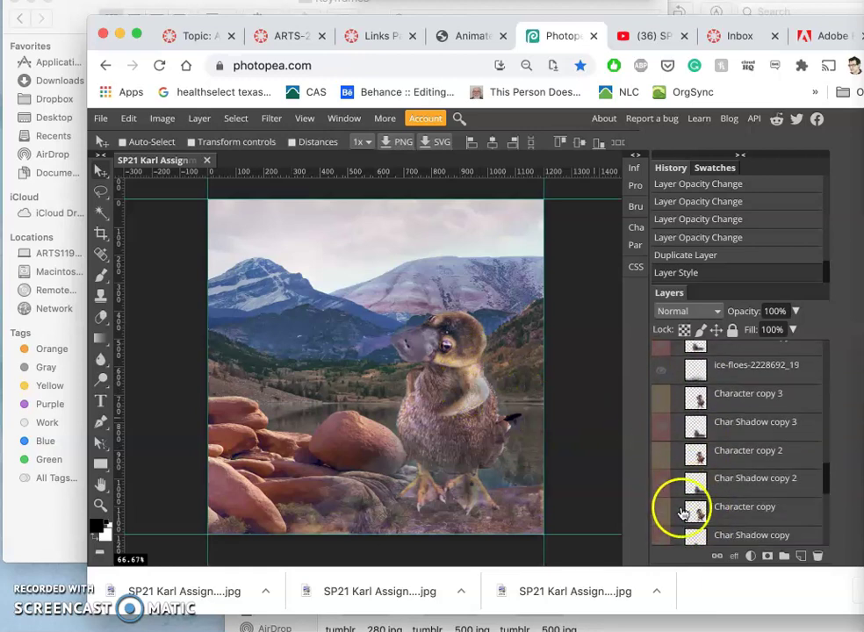
{"action": "scroll", "coordinate": [683, 541], "scroll_direction": "down", "scroll_amount": 3}
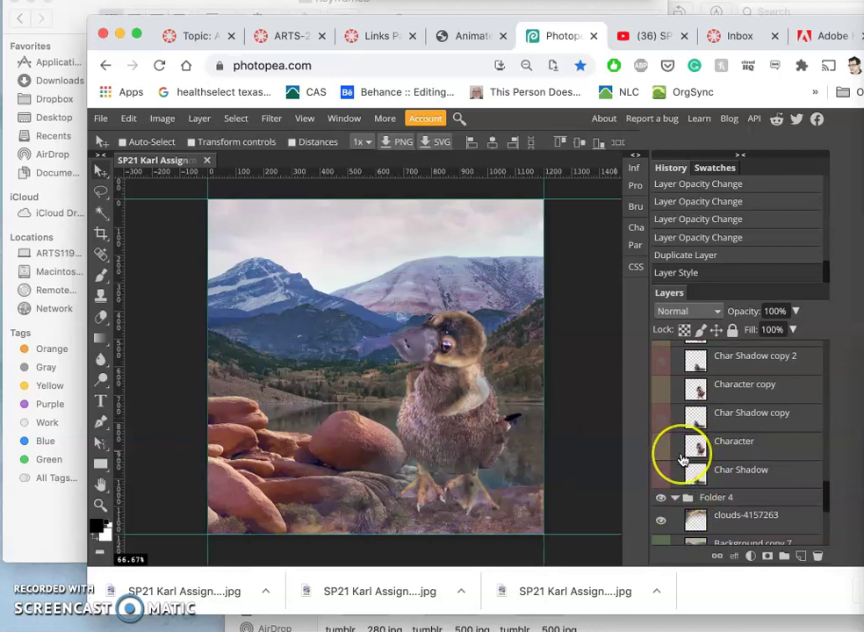
{"action": "scroll", "coordinate": [683, 461], "scroll_direction": "down", "scroll_amount": 2}
{"action": "scroll", "coordinate": [684, 461], "scroll_direction": "down", "scroll_amount": 1}
- Fade the clouds-4157263 layer to 9% opacity
{"action": "left_click", "coordinate": [723, 449]}
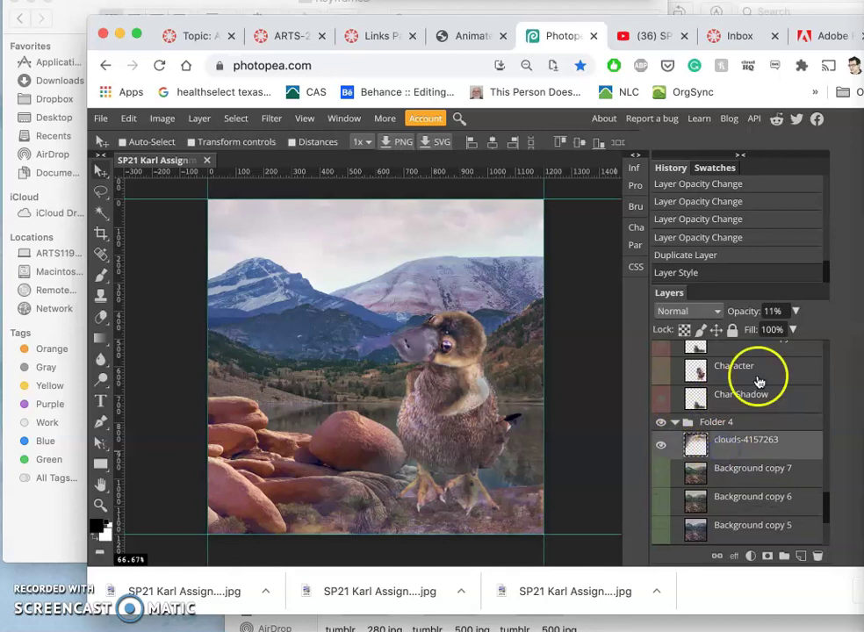
{"action": "left_click", "coordinate": [796, 313]}
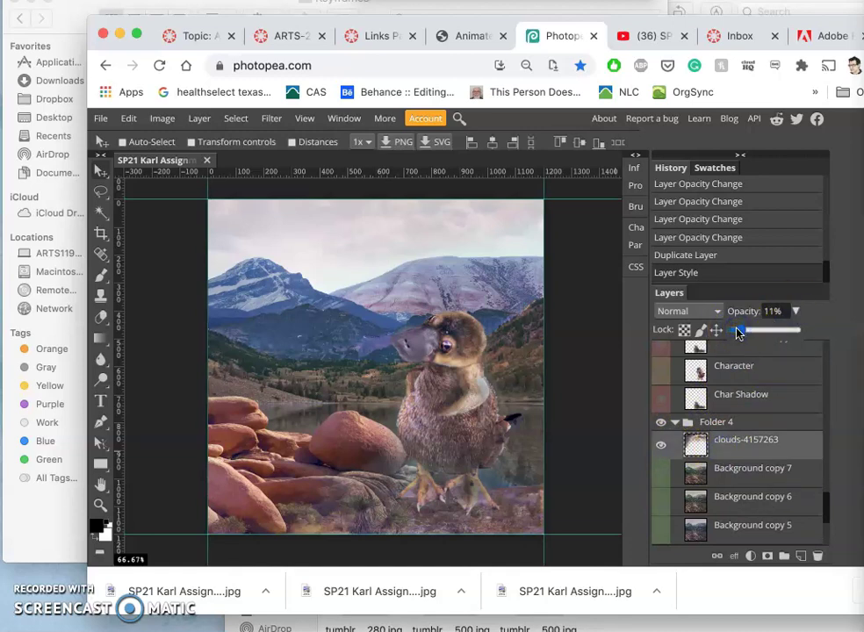
{"action": "left_click", "coordinate": [738, 332]}
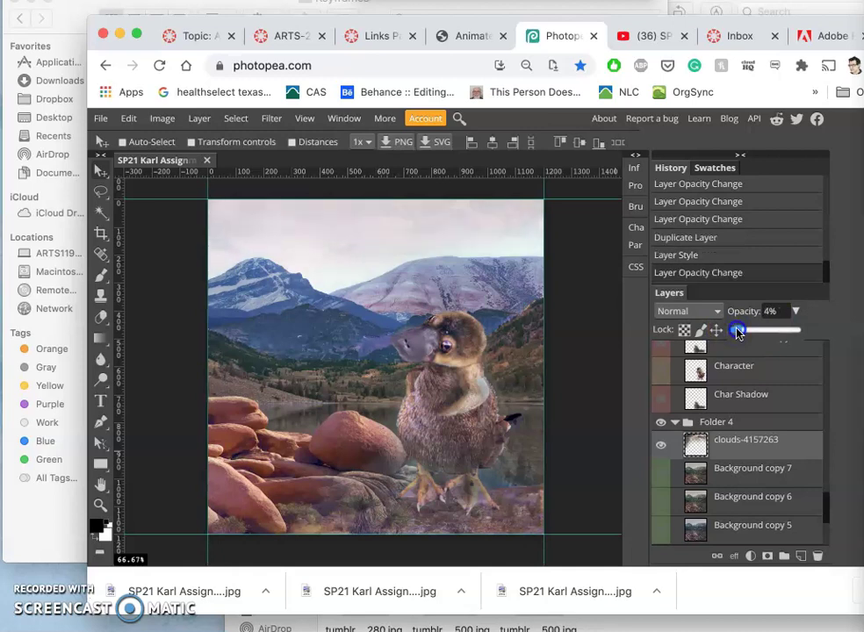
{"action": "left_click_drag", "start_coordinate": [738, 332], "coordinate": [741, 333]}
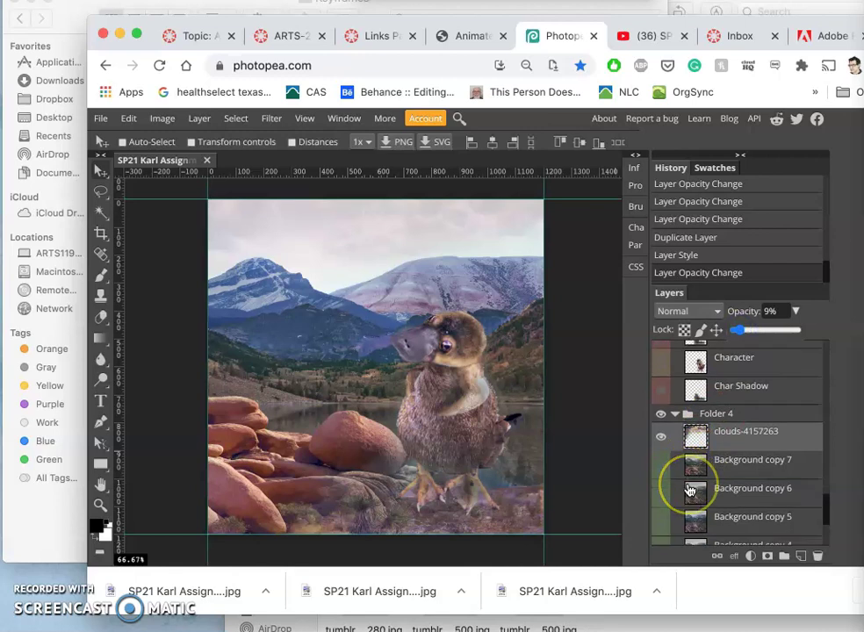
- Nudge the Char Shadow copy 5 layer slightly upward with the Move tool
{"action": "scroll", "coordinate": [689, 488], "scroll_direction": "up", "scroll_amount": 3}
{"action": "scroll", "coordinate": [687, 488], "scroll_direction": "up", "scroll_amount": 8}
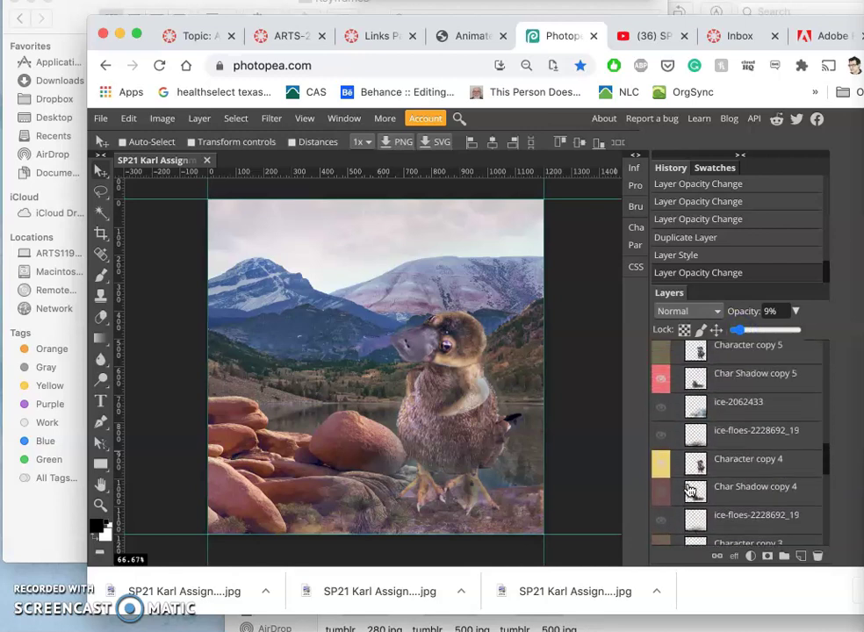
{"action": "left_click", "coordinate": [702, 413]}
{"action": "left_click", "coordinate": [101, 173]}
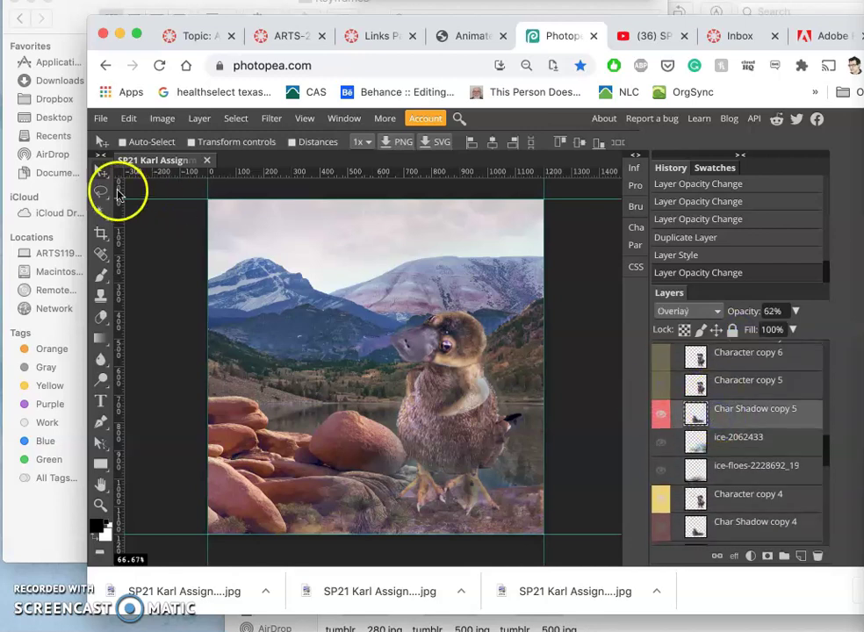
{"action": "left_click_drag", "start_coordinate": [357, 516], "coordinate": [369, 475]}
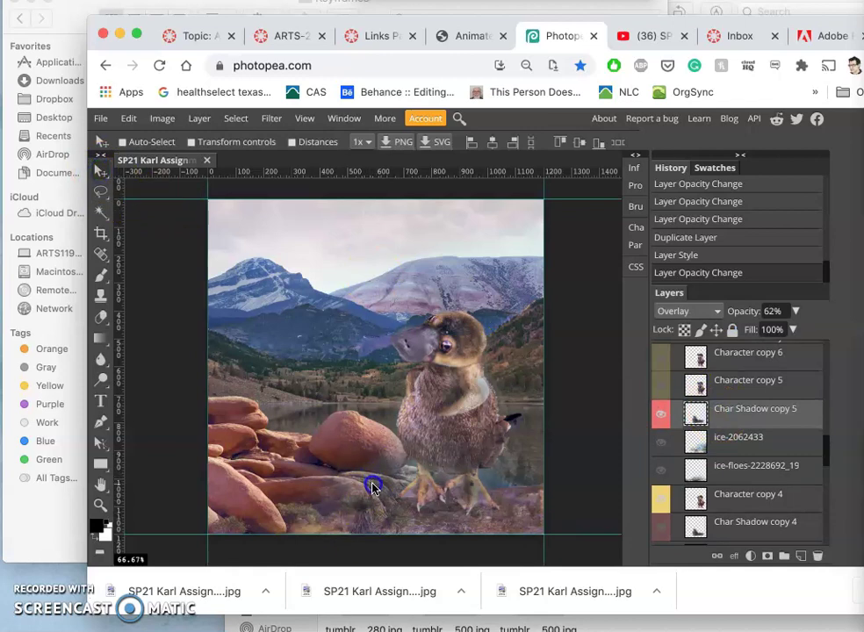
{"action": "left_click_drag", "start_coordinate": [373, 488], "coordinate": [372, 489]}
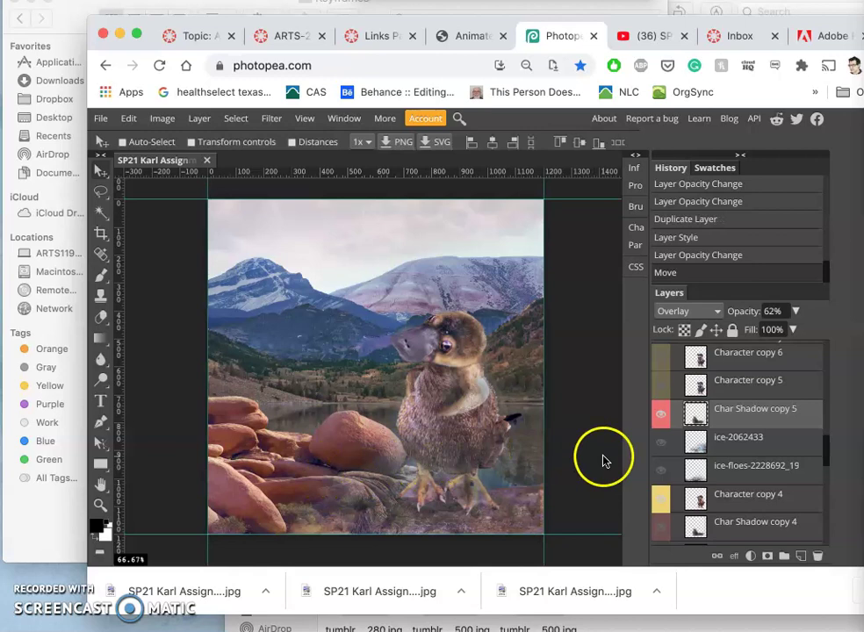
{"action": "scroll", "coordinate": [672, 475], "scroll_direction": "down", "scroll_amount": 4}
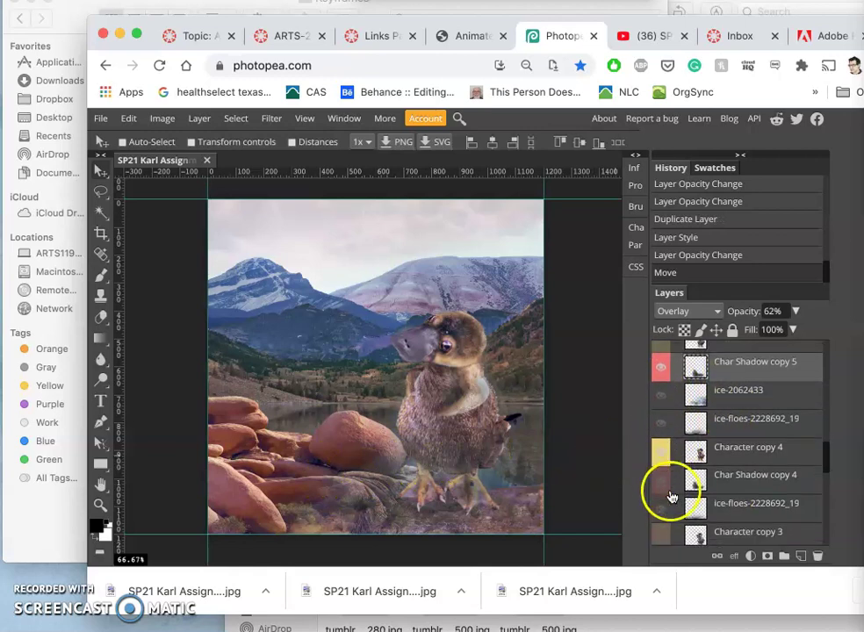
{"action": "scroll", "coordinate": [685, 478], "scroll_direction": "down", "scroll_amount": 15}
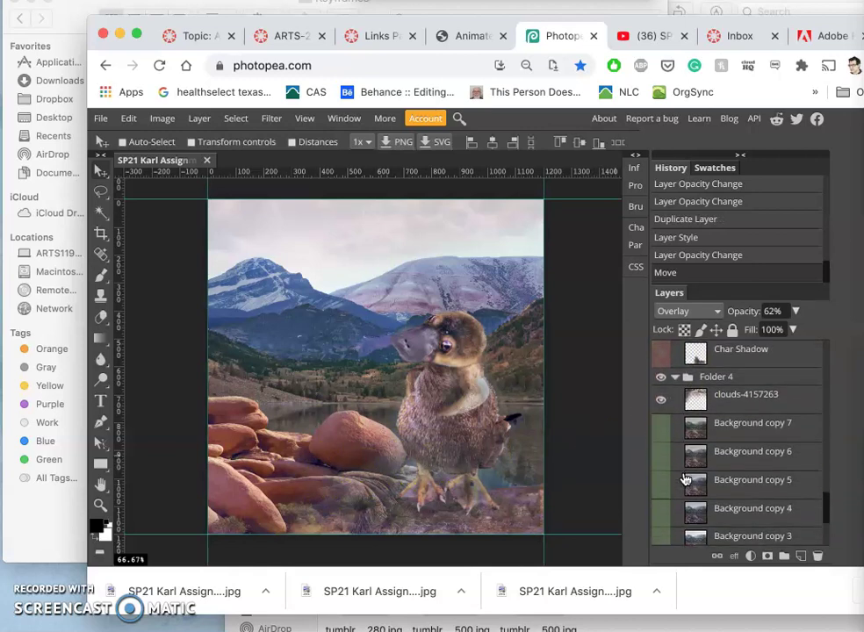
- Set the Background copy layer's opacity to 66%
{"action": "left_click", "coordinate": [679, 507]}
{"action": "left_click", "coordinate": [658, 505]}
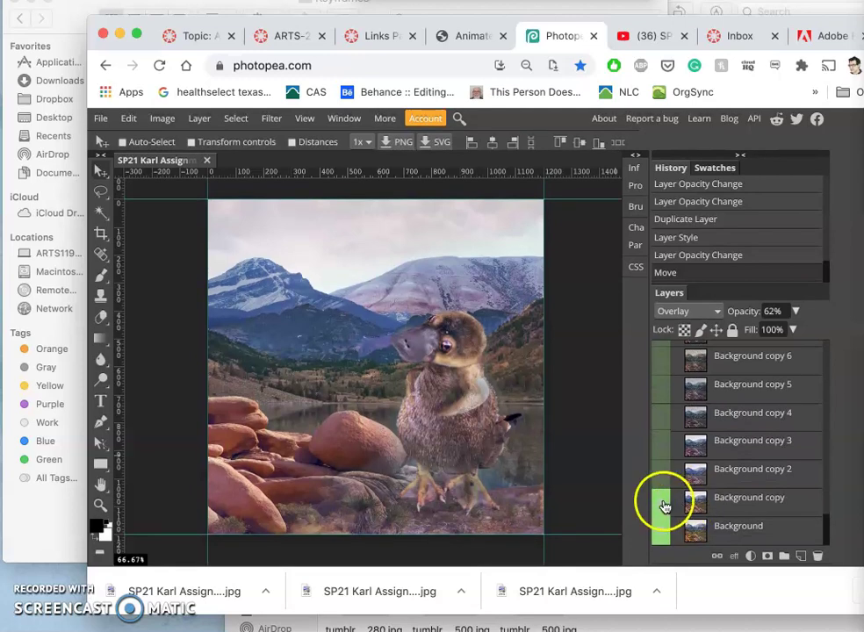
{"action": "left_click", "coordinate": [703, 499]}
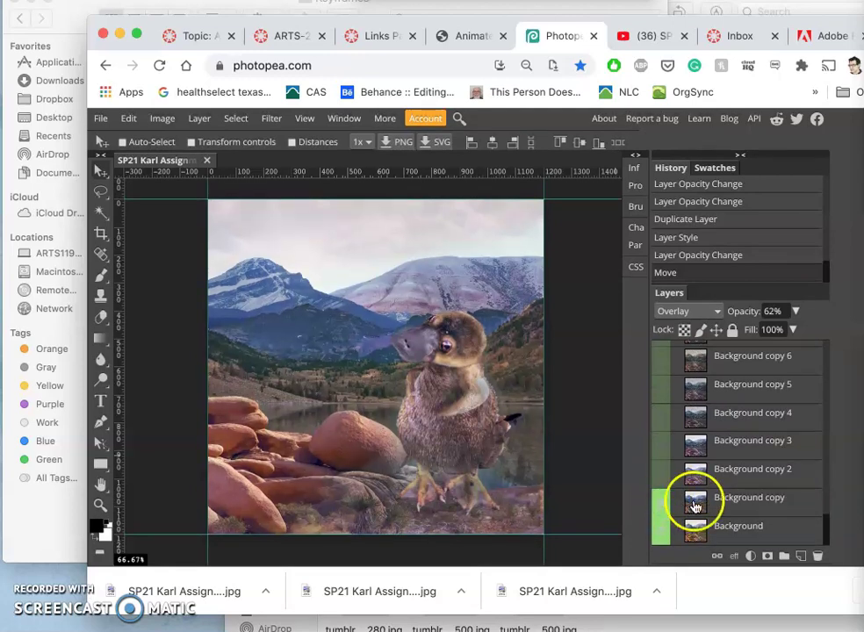
{"action": "left_click", "coordinate": [733, 503]}
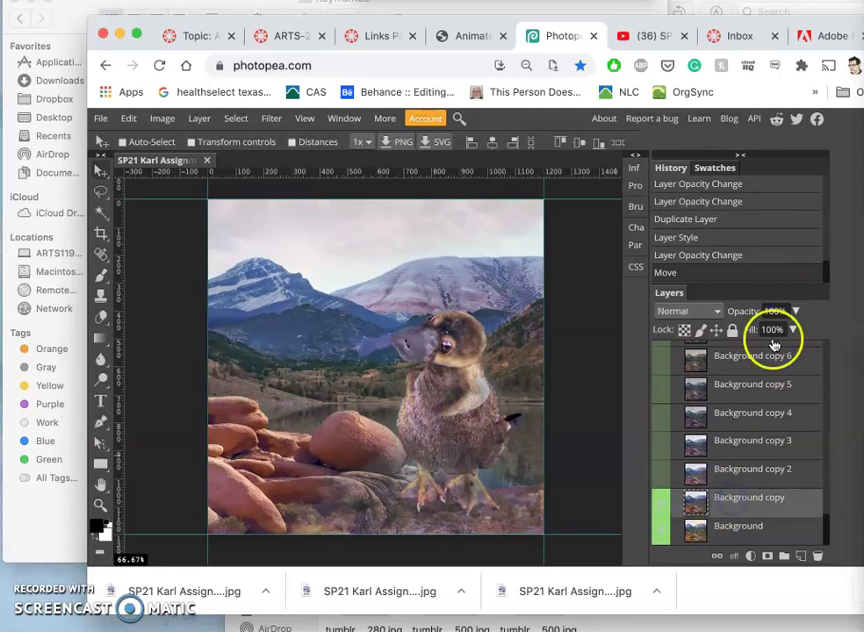
{"action": "left_click", "coordinate": [796, 311]}
{"action": "left_click", "coordinate": [777, 331]}
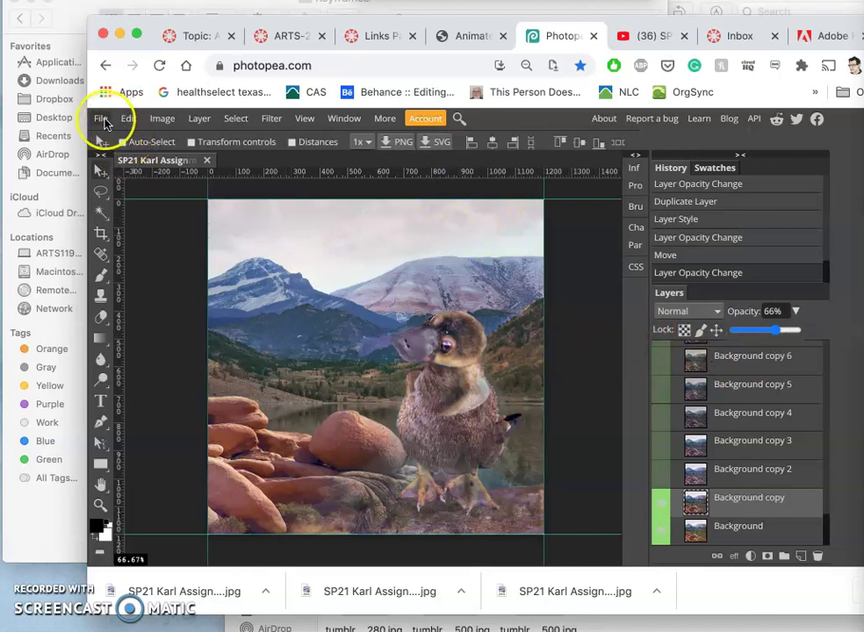
- Export the composite as a 1200 × 1200 JPG at 70% quality via File > Export as
{"action": "left_click", "coordinate": [102, 120]}
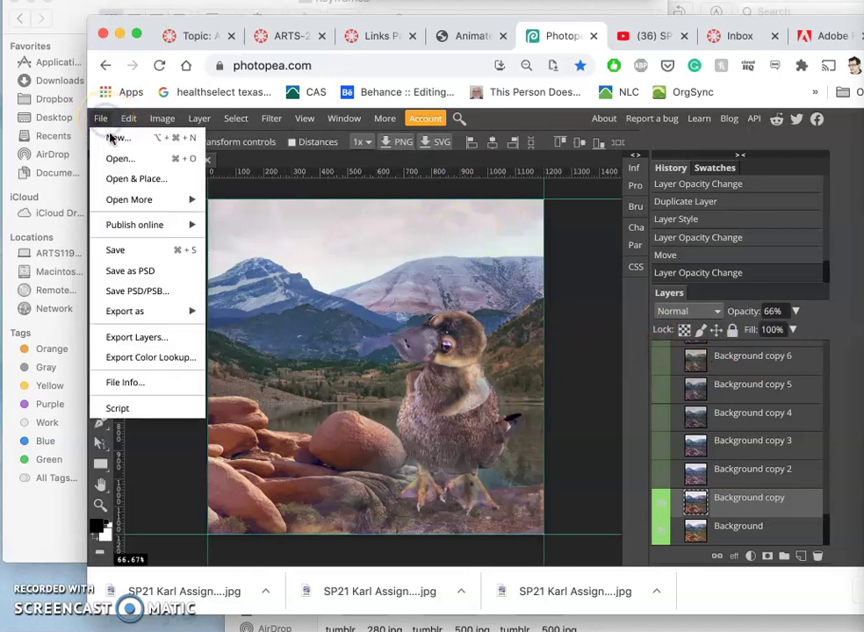
{"action": "left_click", "coordinate": [129, 252]}
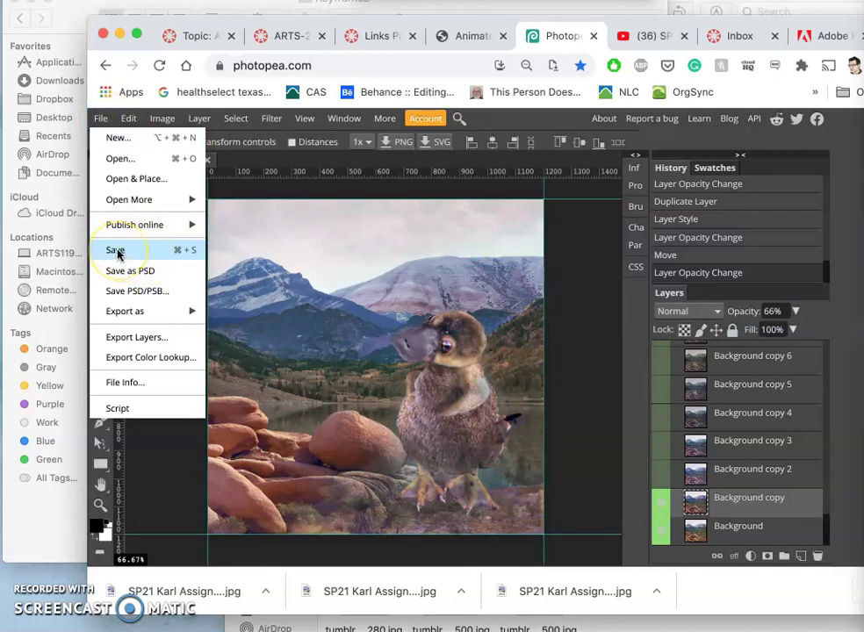
{"action": "left_click", "coordinate": [116, 252]}
{"action": "left_click", "coordinate": [101, 119]}
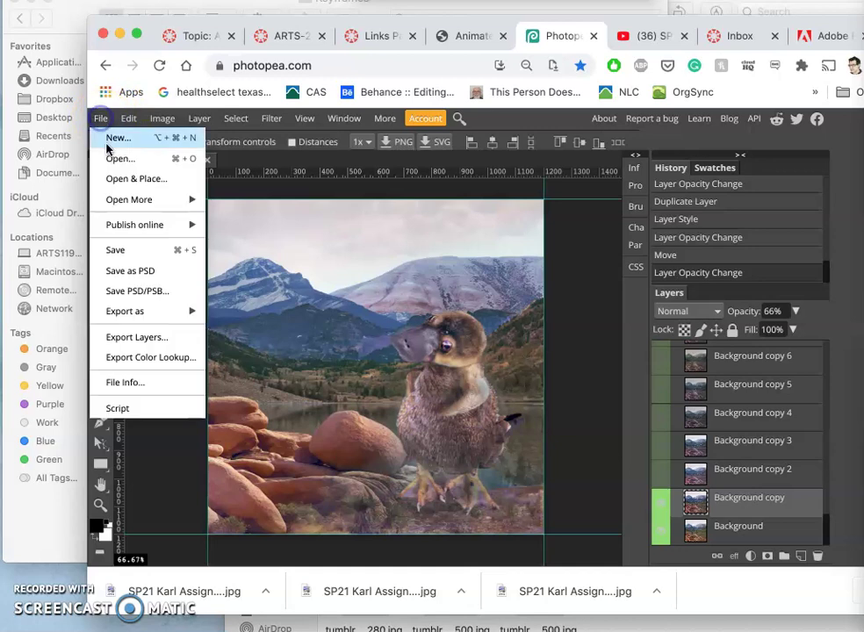
{"action": "mouse_move", "coordinate": [125, 311]}
{"action": "left_click", "coordinate": [235, 333]}
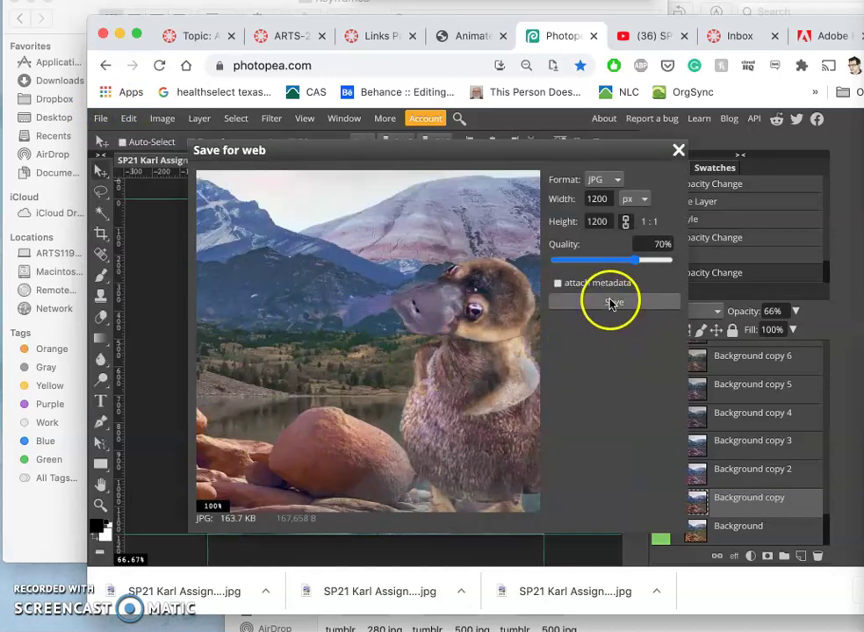
{"action": "left_click", "coordinate": [613, 303]}
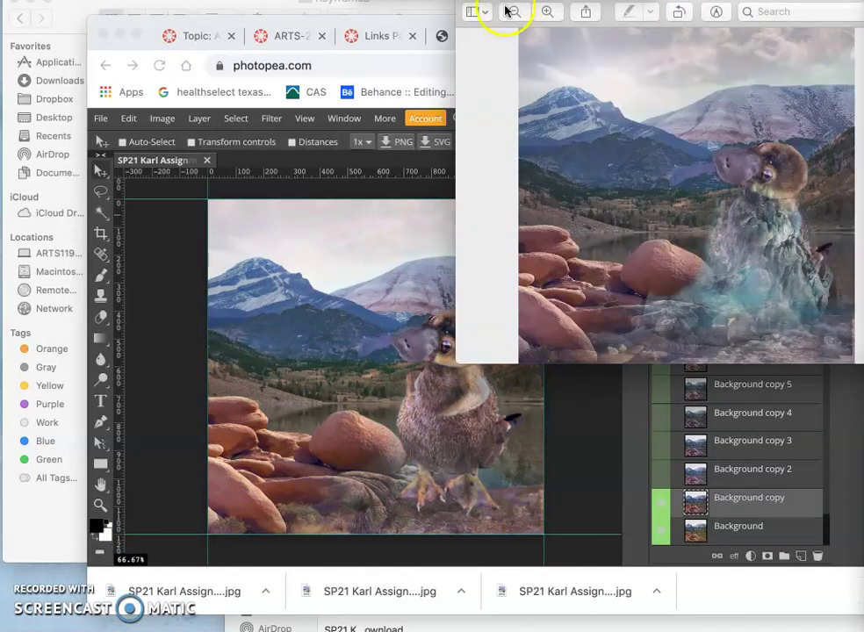
- Move the latest export from Downloads into Keyframes and rename it 9.jpg
{"action": "mouse_move", "coordinate": [507, 11]}
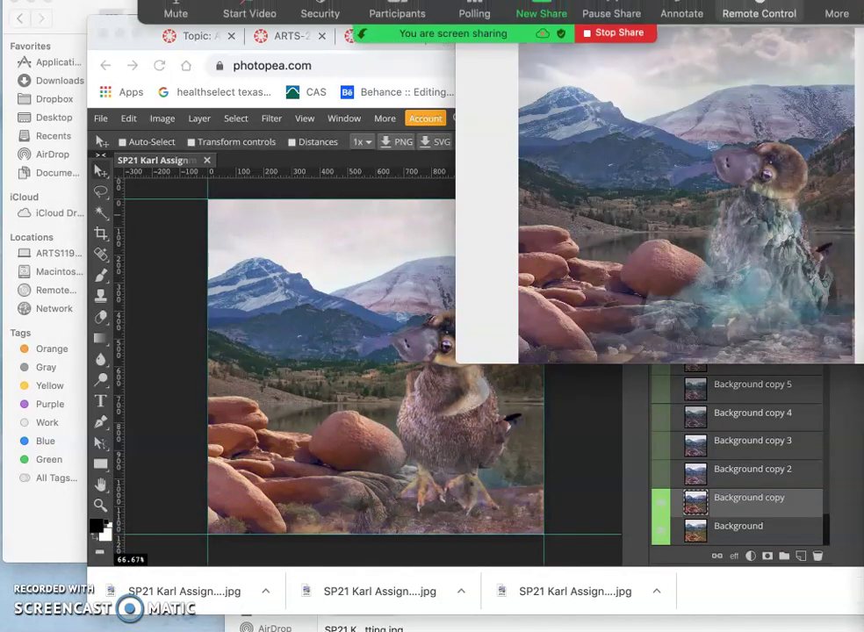
{"action": "left_click", "coordinate": [86, 26]}
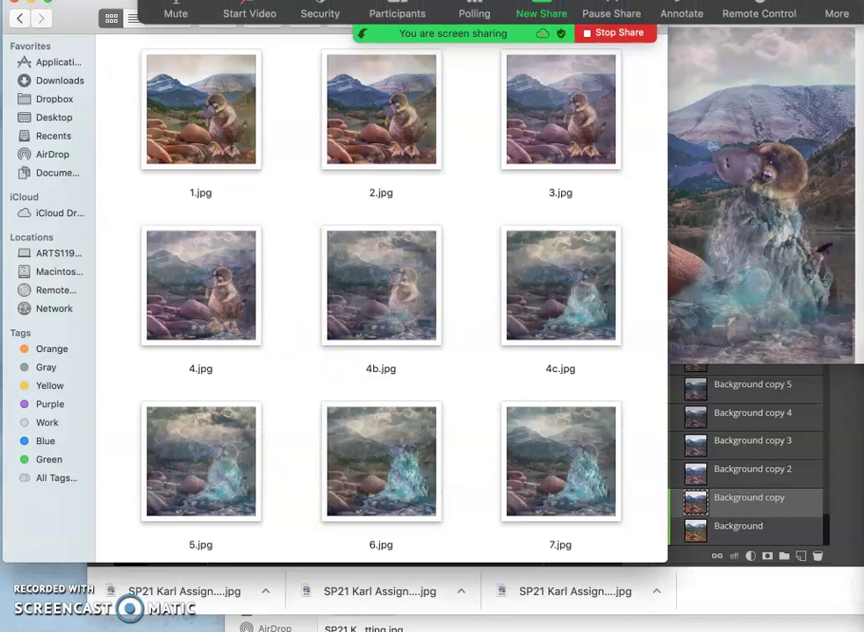
{"action": "mouse_move", "coordinate": [7, 527]}
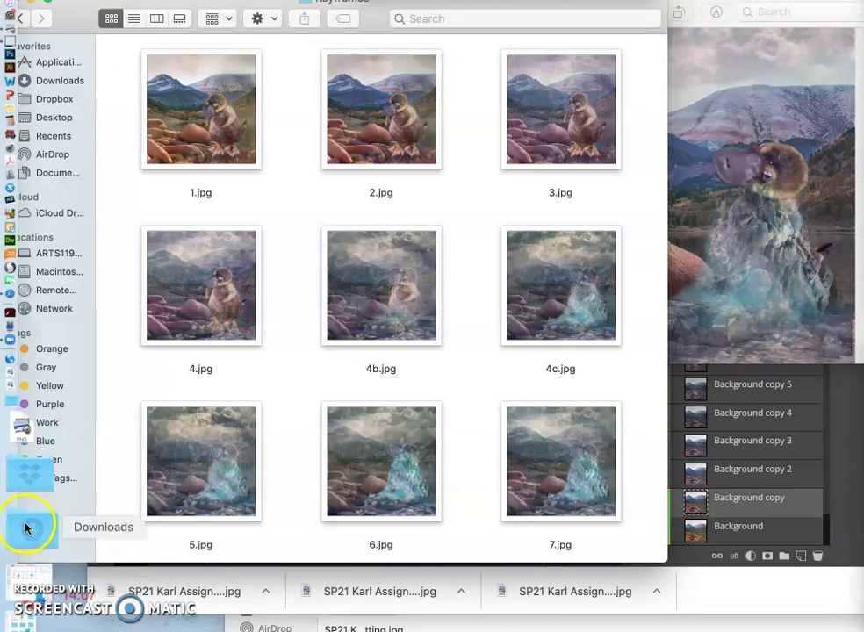
{"action": "left_click", "coordinate": [24, 522]}
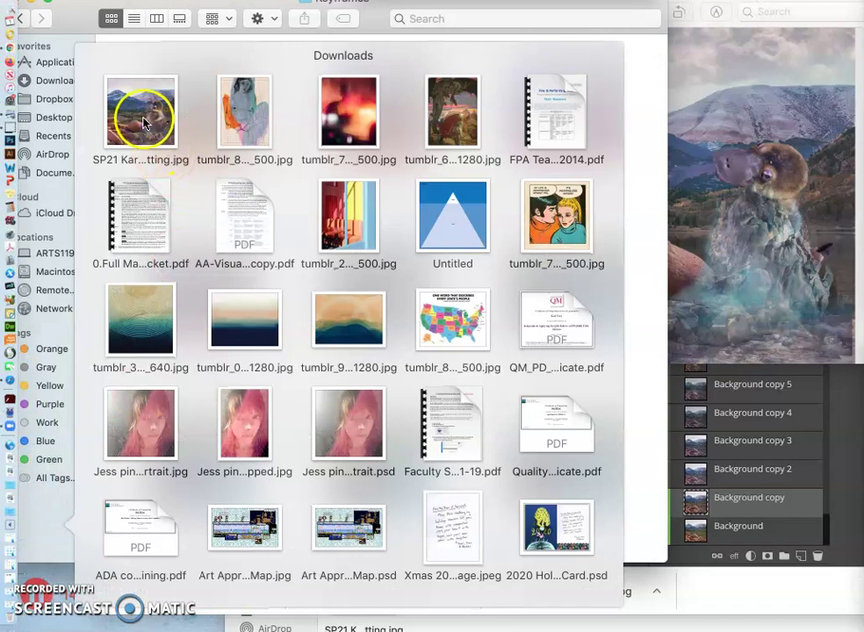
{"action": "left_click_drag", "start_coordinate": [163, 137], "coordinate": [472, 438]}
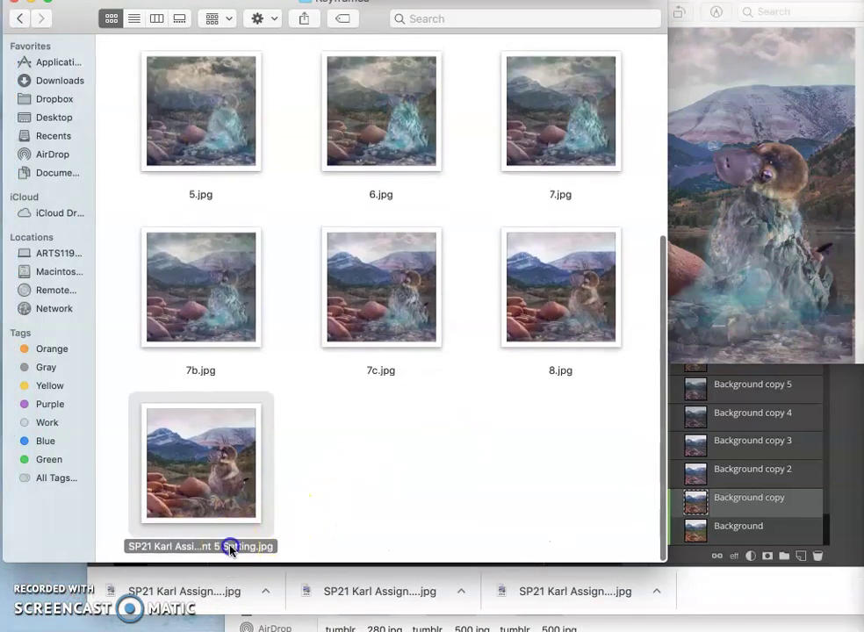
{"action": "left_click", "coordinate": [230, 549]}
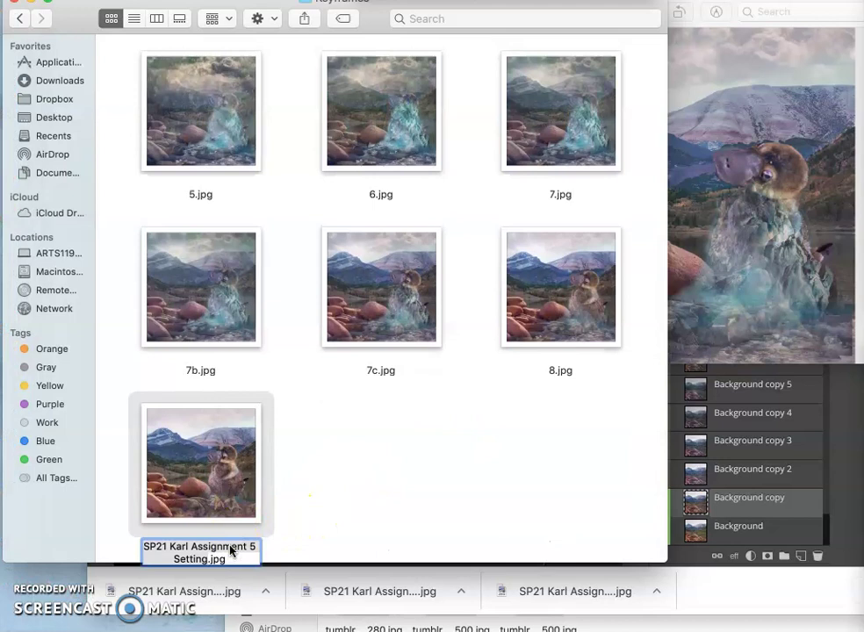
{"action": "type", "text": "9"}
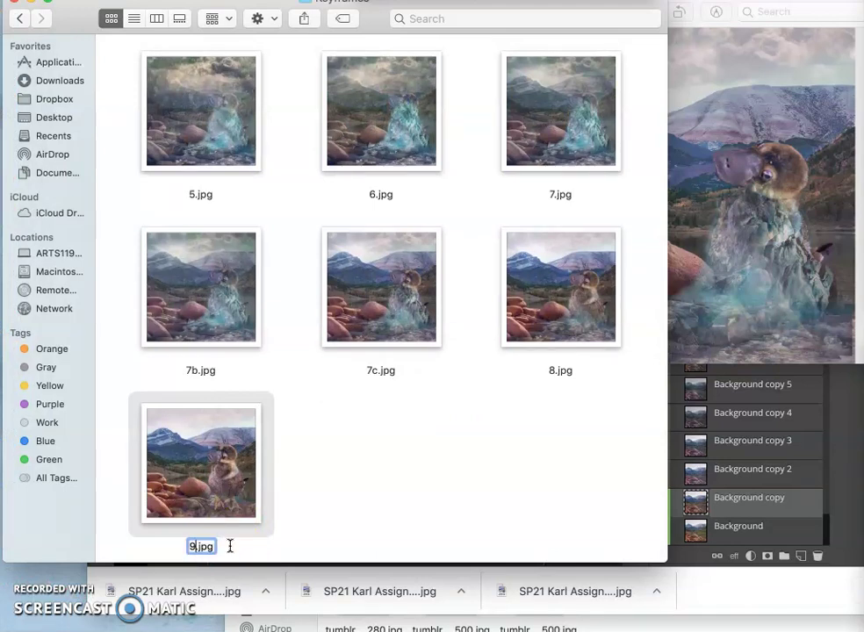
{"action": "left_click", "coordinate": [347, 513]}
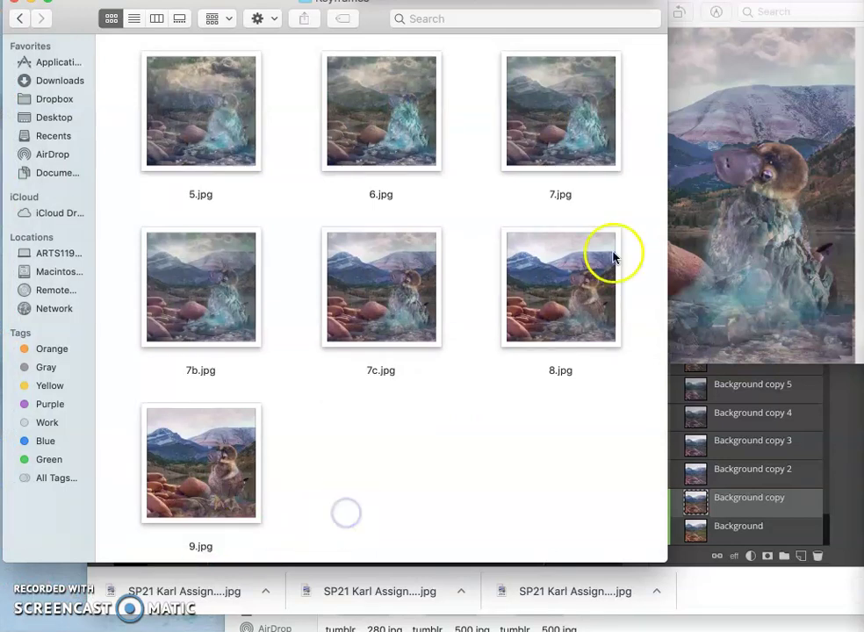
{"action": "left_click", "coordinate": [749, 155]}
{"action": "left_click", "coordinate": [626, 584]}
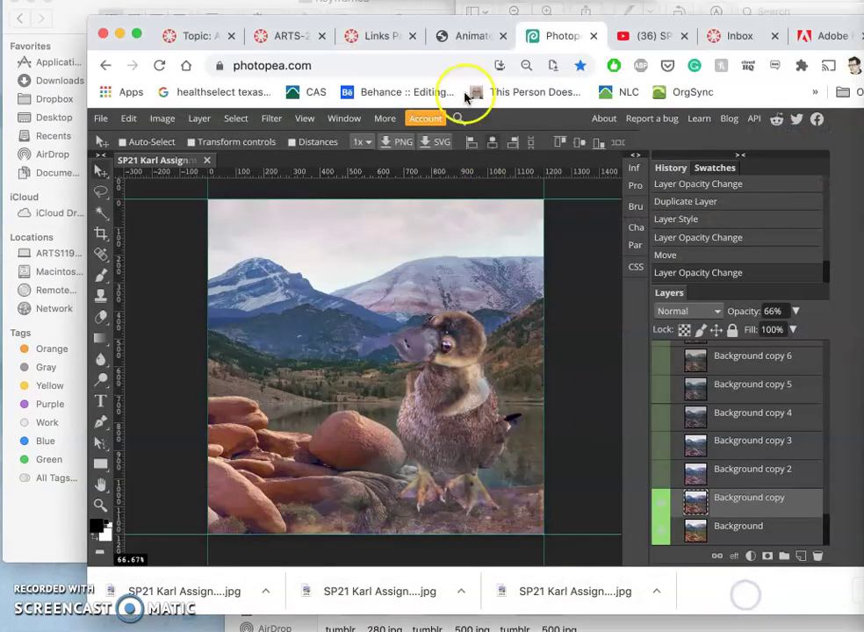
- On GIFMaker.me, upload all images selected from the Keyframes folder
{"action": "left_click", "coordinate": [473, 37]}
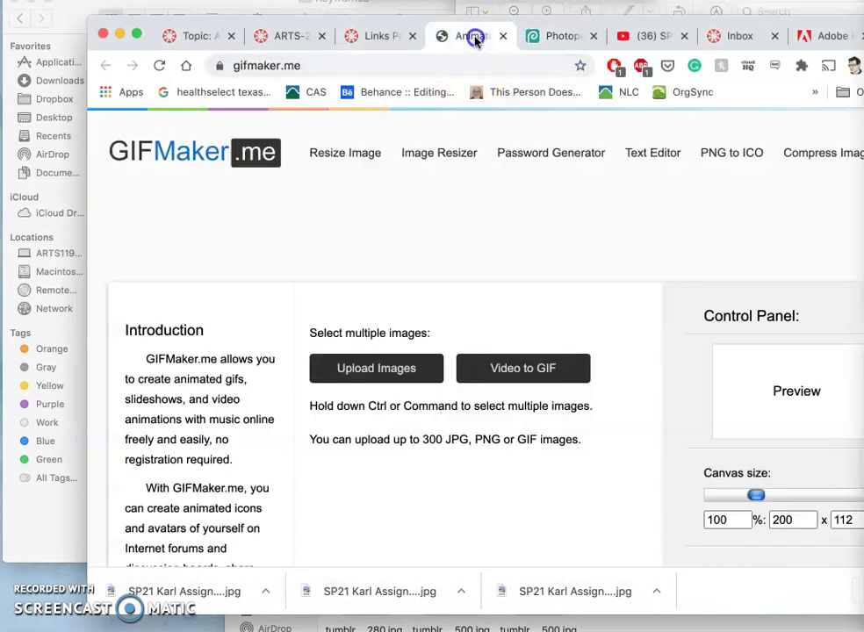
{"action": "left_click", "coordinate": [391, 379]}
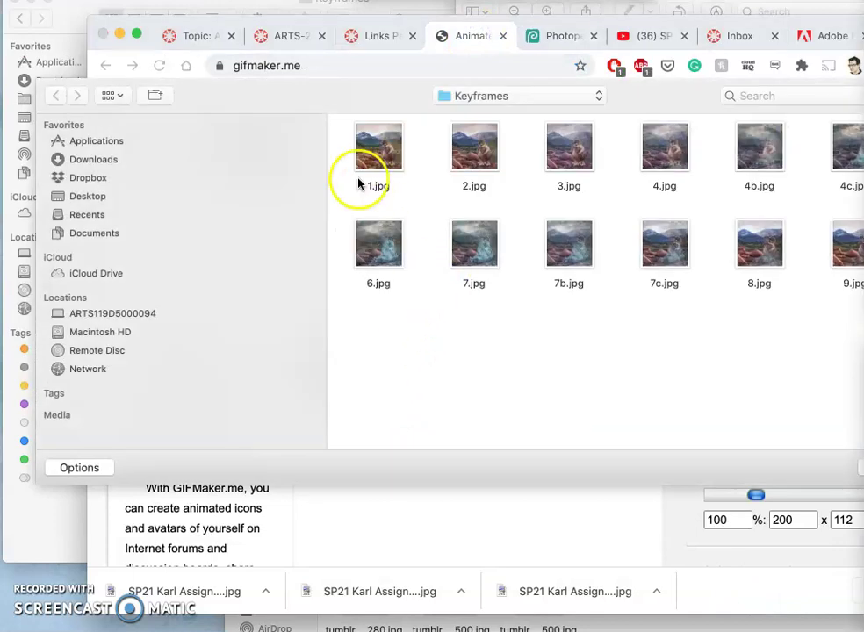
{"action": "left_click_drag", "start_coordinate": [340, 160], "coordinate": [861, 294]}
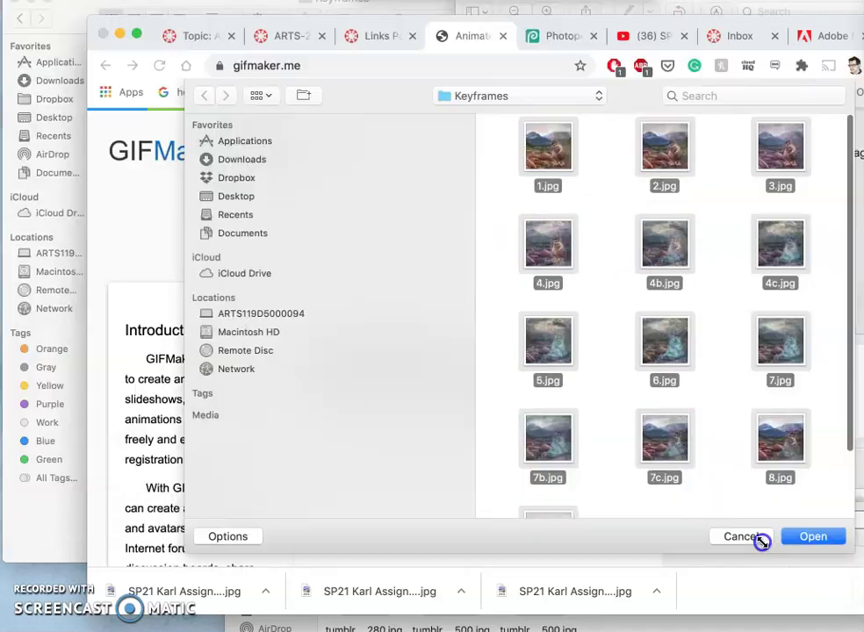
{"action": "scroll", "coordinate": [797, 480], "scroll_direction": "down", "scroll_amount": 2}
{"action": "scroll", "coordinate": [798, 478], "scroll_direction": "down", "scroll_amount": 1}
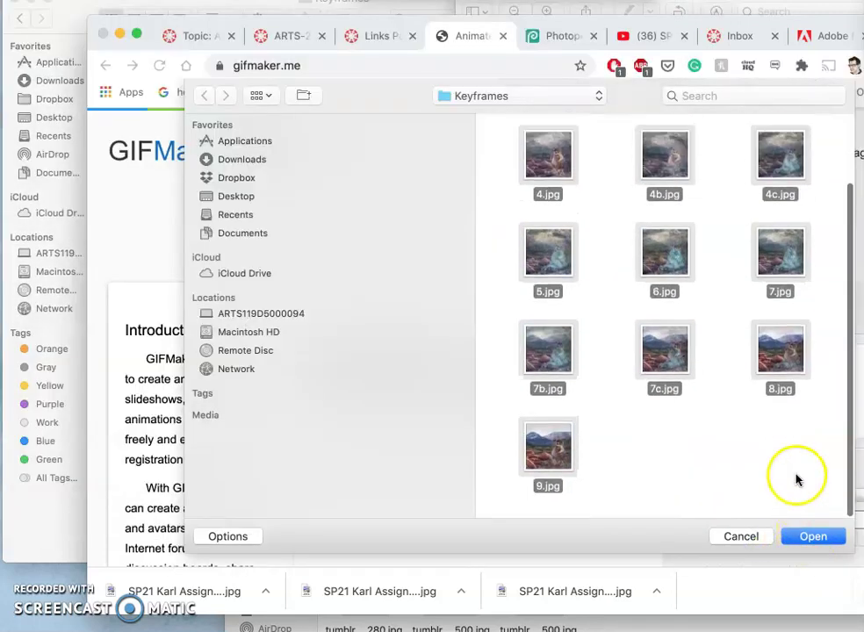
{"action": "left_click", "coordinate": [808, 536]}
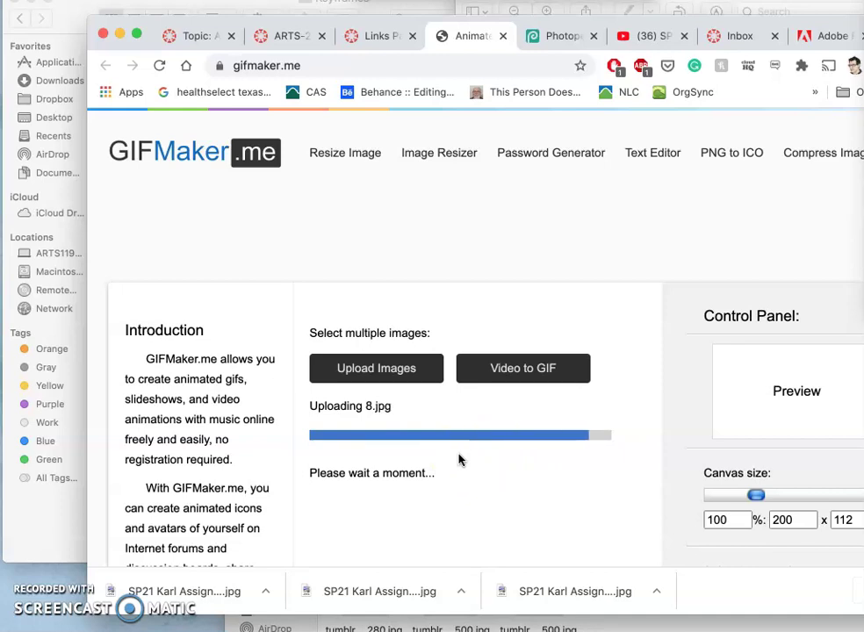
- Set the GIF canvas size to 100% and the animation speed to 350 milliseconds
{"action": "scroll", "coordinate": [459, 460], "scroll_direction": "down", "scroll_amount": 3}
{"action": "left_click", "coordinate": [718, 376]}
{"action": "left_click", "coordinate": [732, 395]}
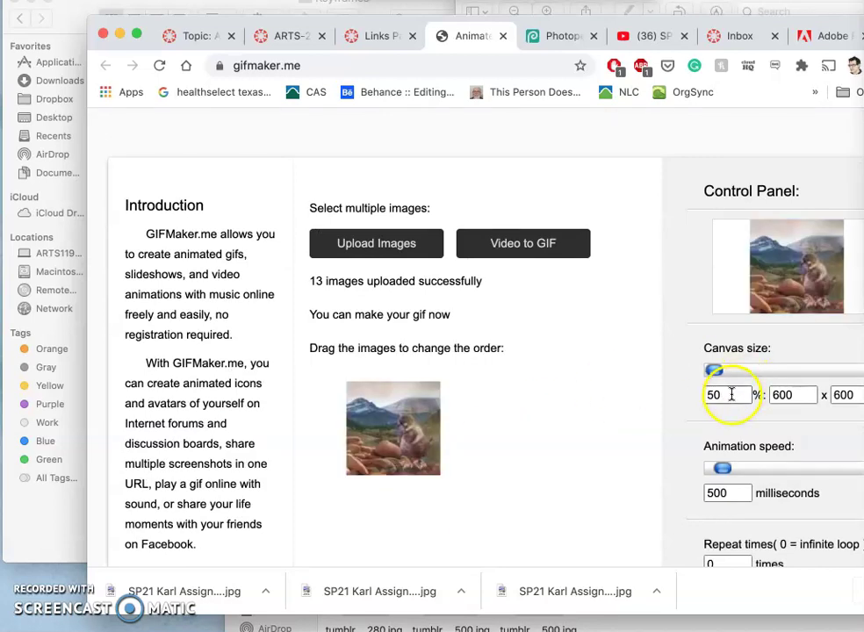
{"action": "left_click_drag", "start_coordinate": [735, 396], "coordinate": [699, 397]}
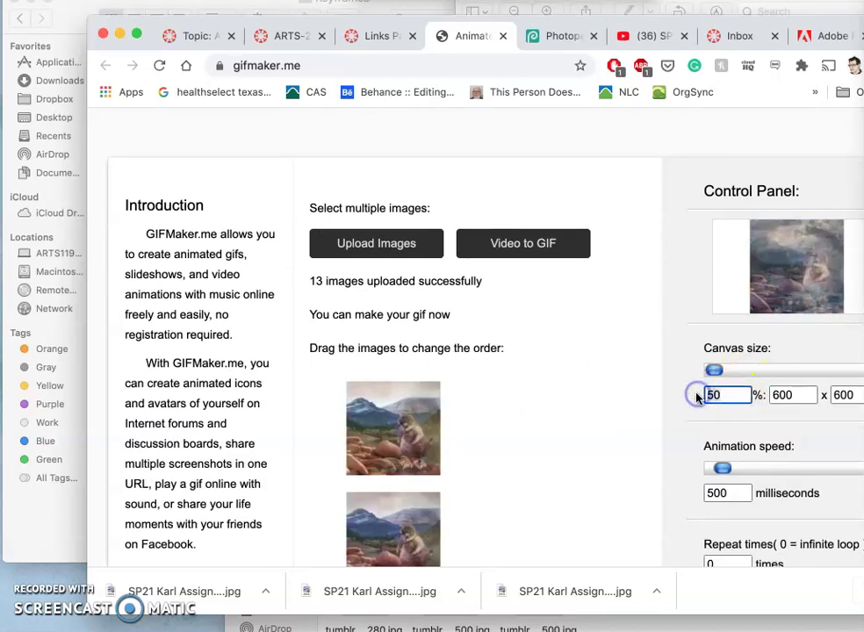
{"action": "type", "text": "100"}
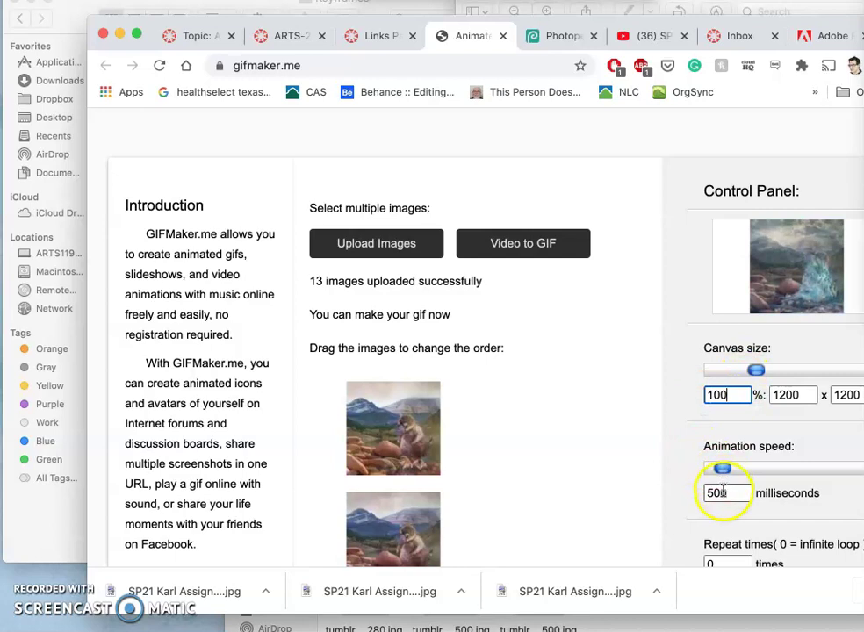
{"action": "left_click_drag", "start_coordinate": [722, 490], "coordinate": [704, 493]}
{"action": "type", "text": "30"}
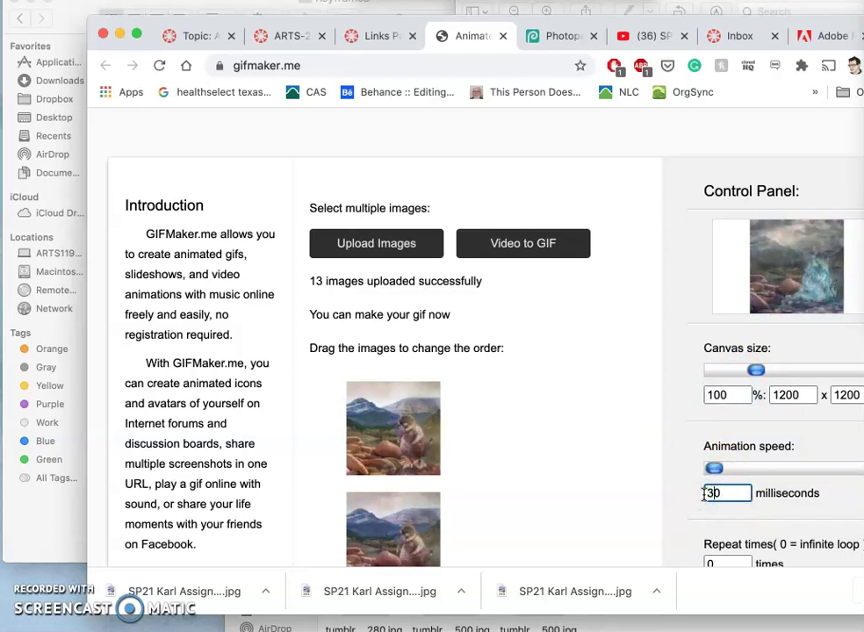
{"action": "type", "text": "00"}
{"action": "key", "text": "BackSpace"}
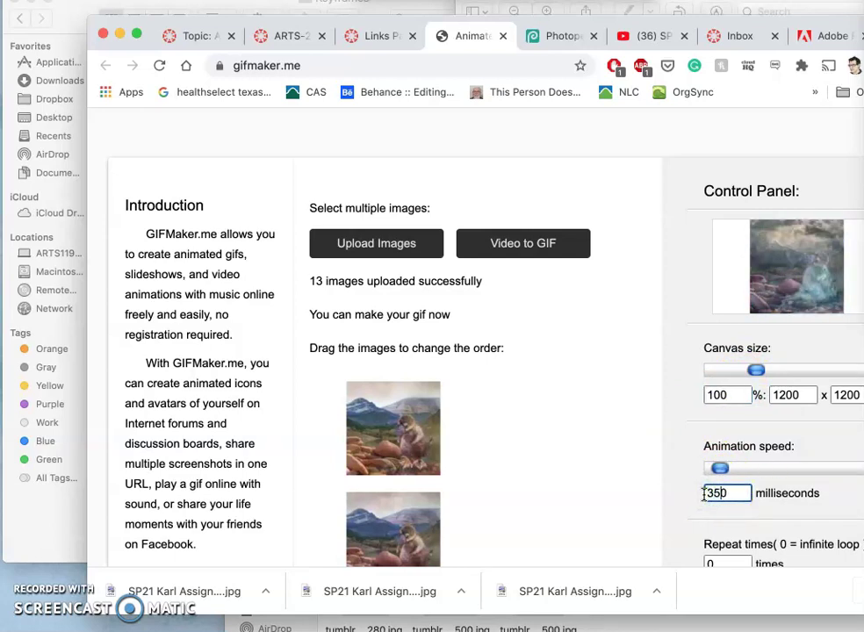